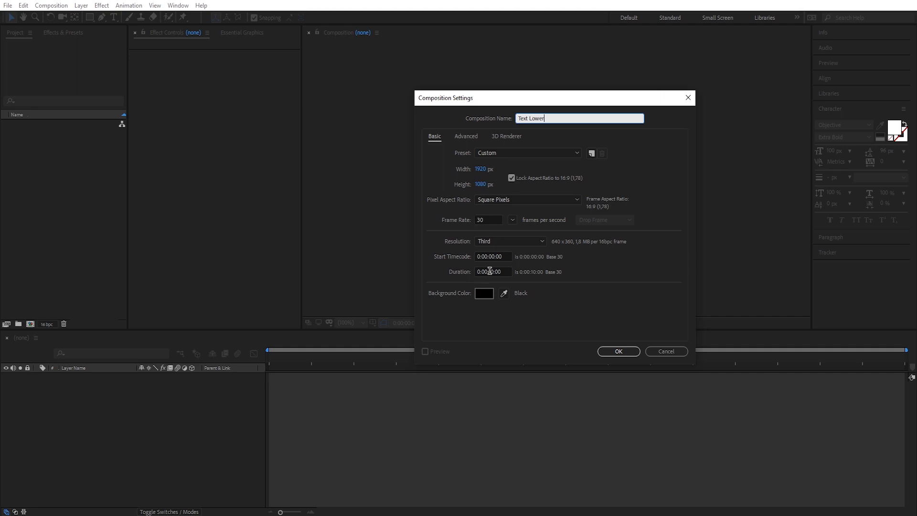
Create the Text Lower composition and draw a blue square about 76 px wide just left of the frame's centre
click(616, 351)
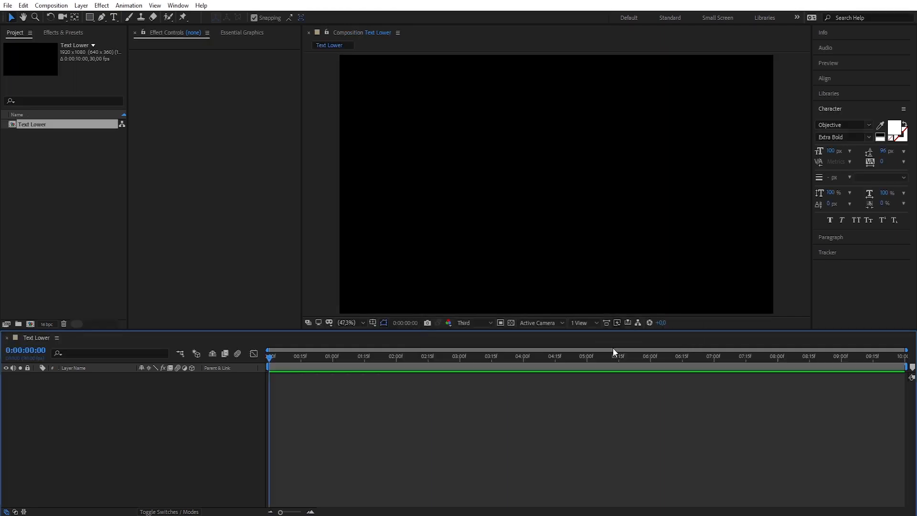
click(89, 18)
drag(504, 164, 521, 182)
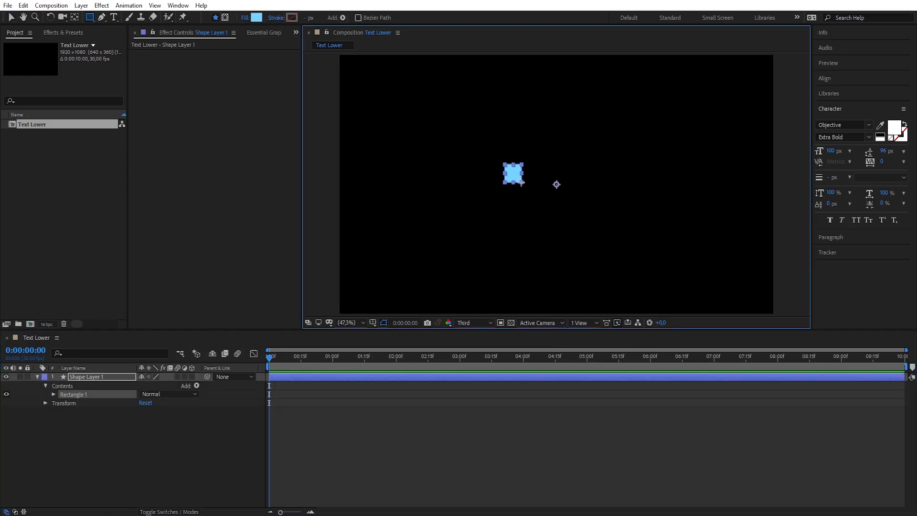
click(11, 18)
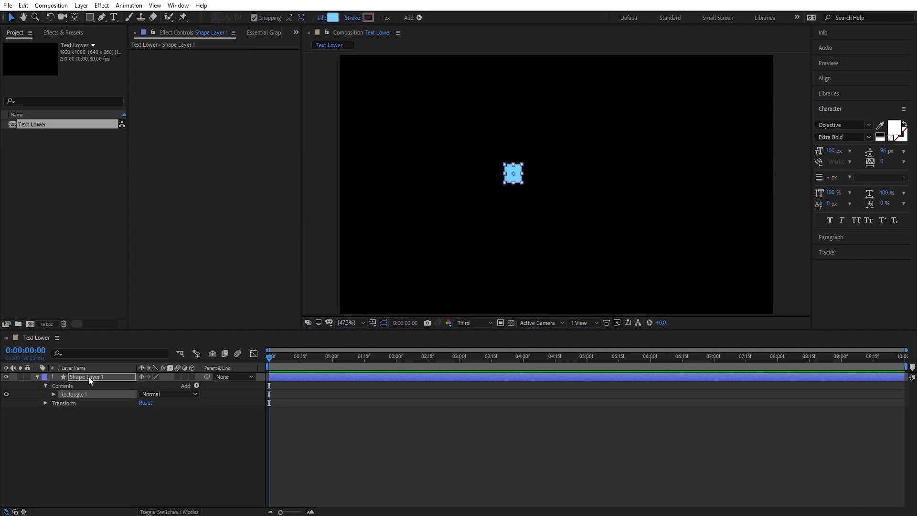
Set the rectangle path size of Shape Layer 1 to 70 by 70 and collapse the layer's properties
click(53, 395)
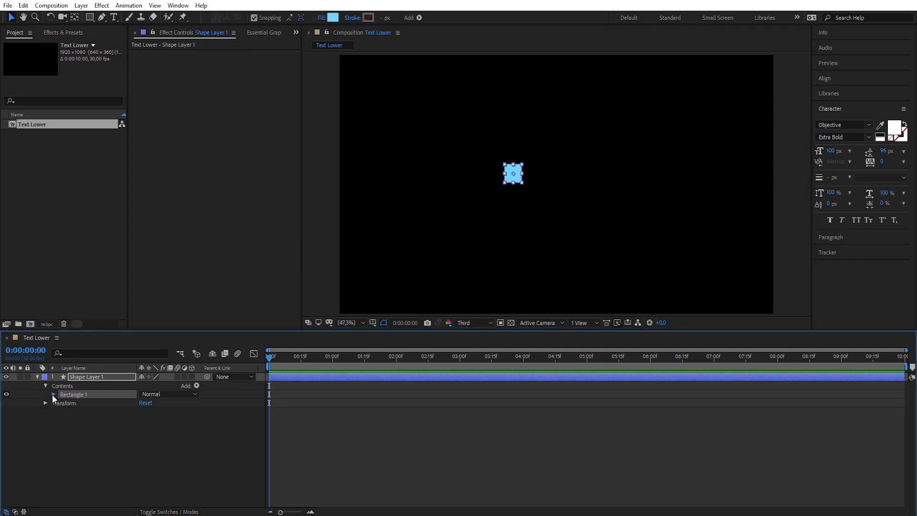
click(61, 403)
click(151, 411)
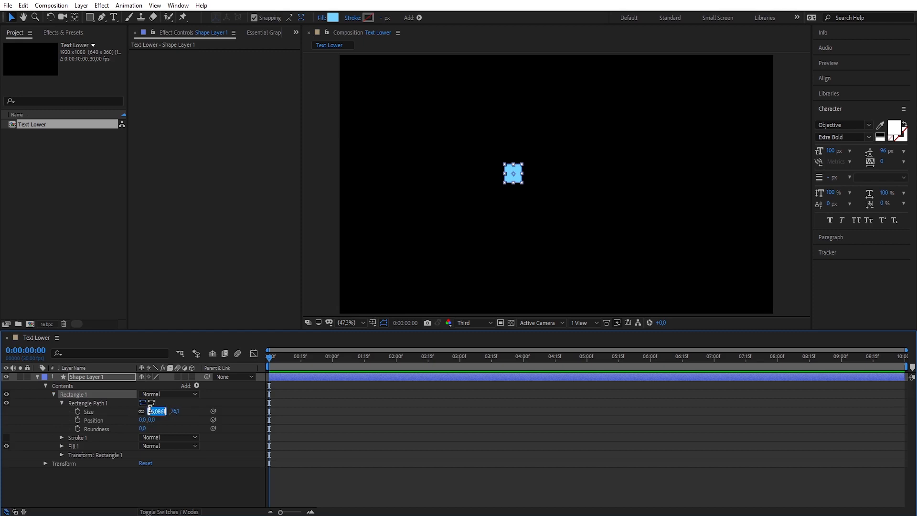
text(70)
key(Return)
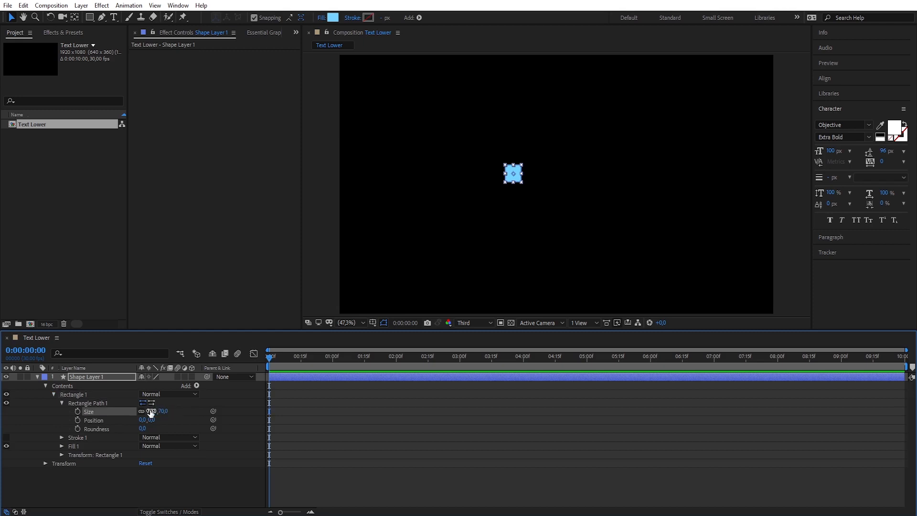
double_click(38, 377)
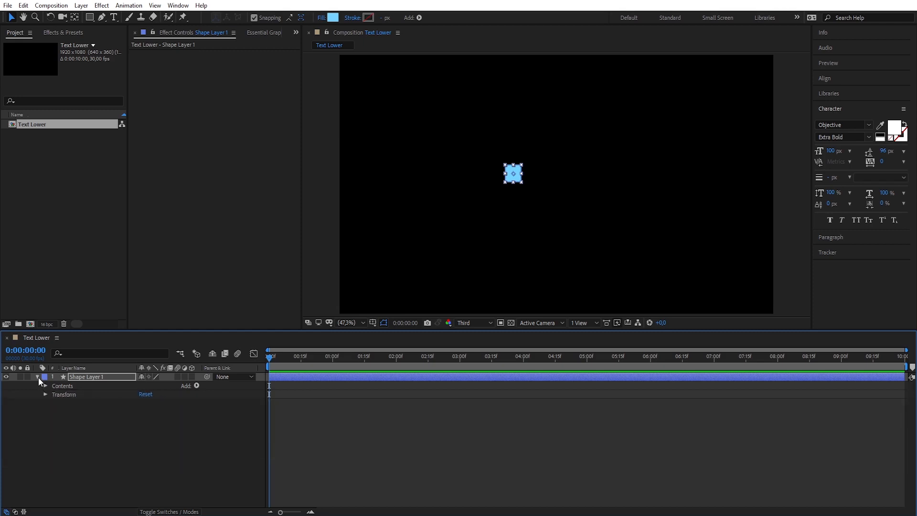
click(38, 378)
Rename the square's shape layer as Box 1
click(84, 376)
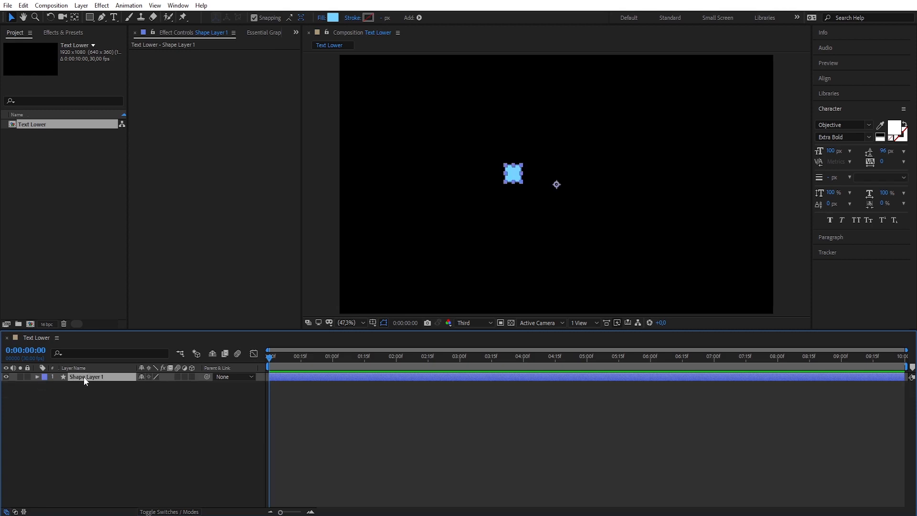
key(Return)
text(Box)
key(Return)
Show the Title/Action Safe guides and move Box 1's anchor point to the middle of its right edge
click(372, 322)
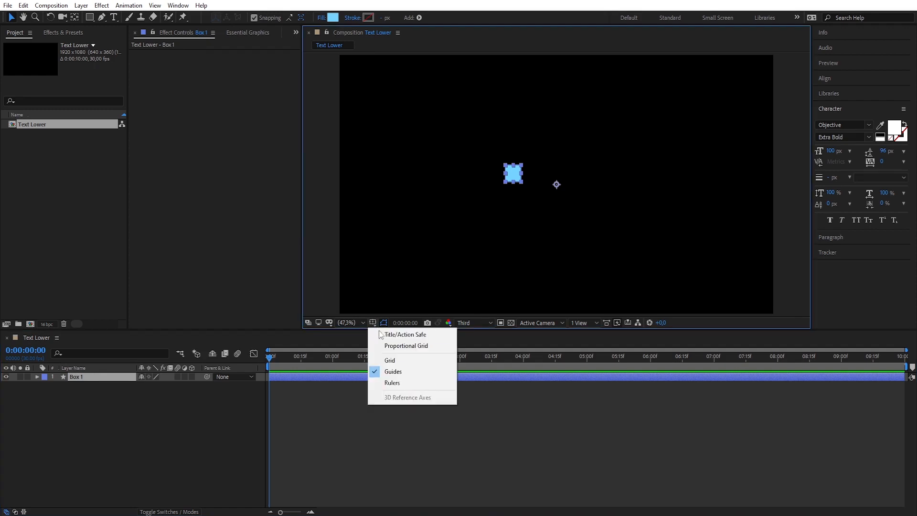
click(387, 335)
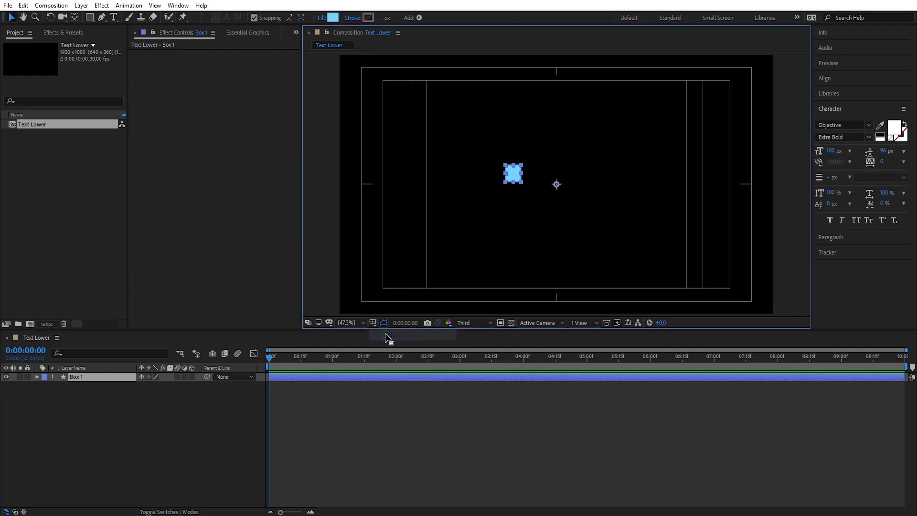
click(75, 18)
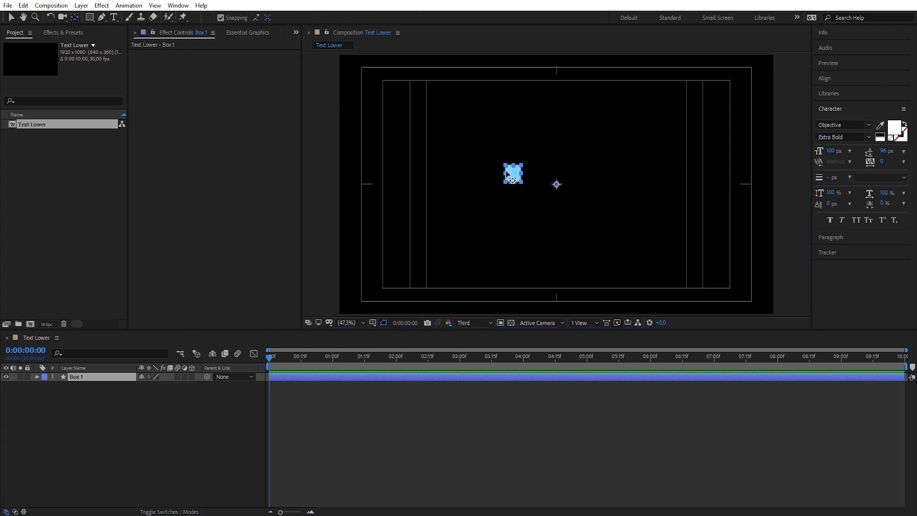
drag(557, 184, 522, 176)
key(v)
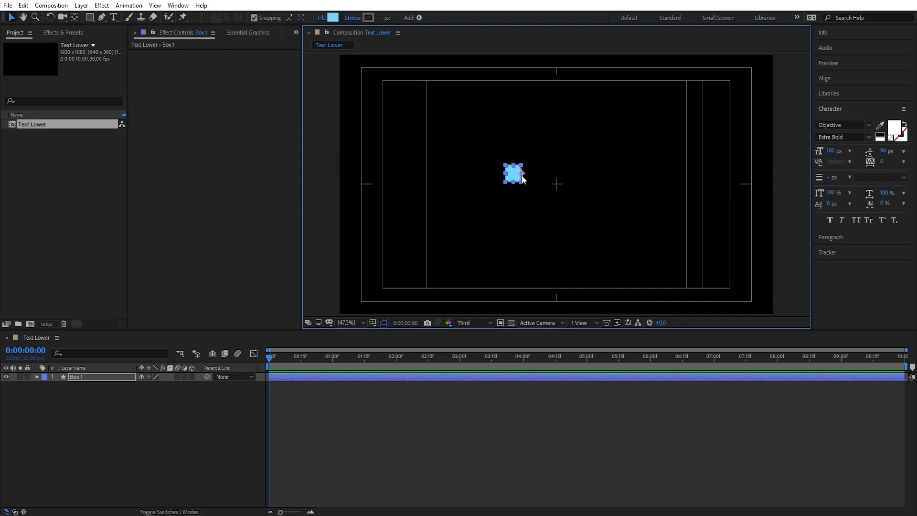
Move Box 1 horizontally until its right edge meets the innermost vertical safe guide on the frame's right side
drag(522, 178, 678, 174)
click(777, 212)
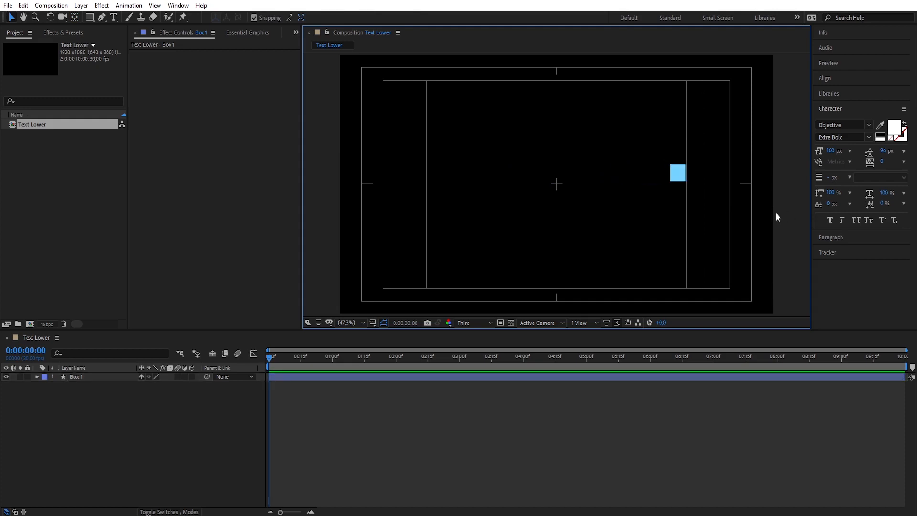
click(678, 179)
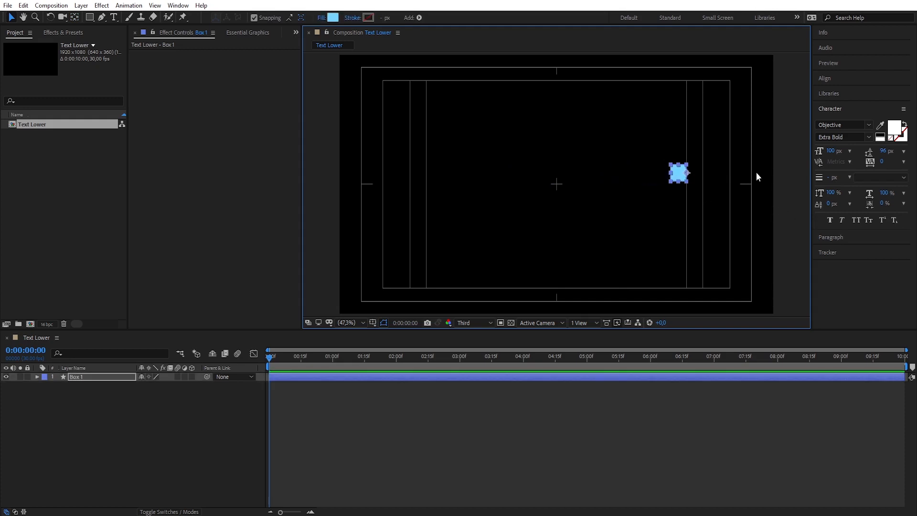
click(788, 182)
Duplicate the Box 1 layer and nudge the copy straight down to sit just below the original
click(87, 377)
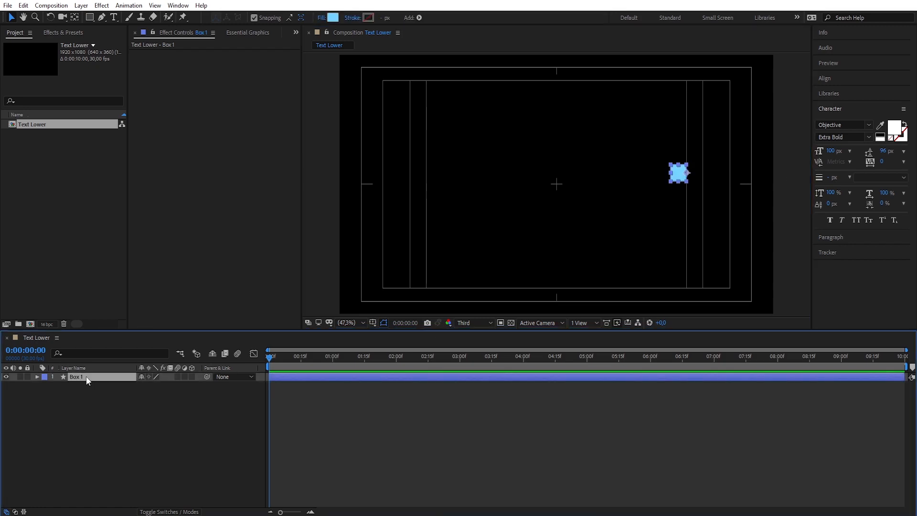
key(ctrl+d)
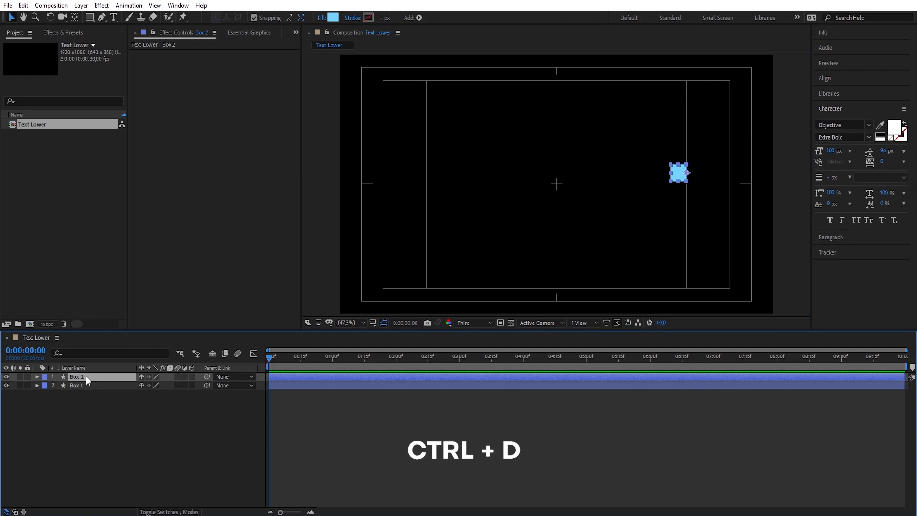
key(shift+Down)
key(shift+Down)
key(shift+Down)
key(shift+Down)
key(shift+Down)
key(shift+Down)
key(shift+Down)
key(shift+Down)
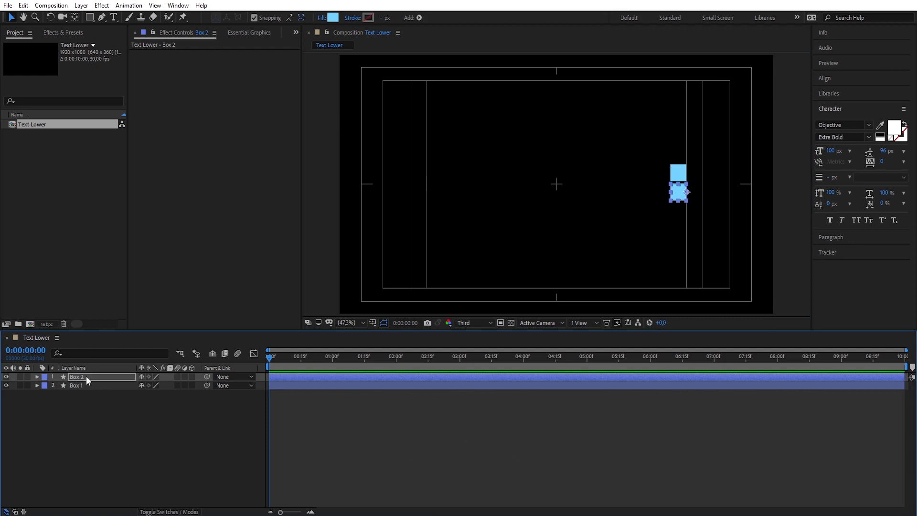
Unlink the Scale proportions of Box 2 and set its vertical scale to 130%
key(Return)
key(s)
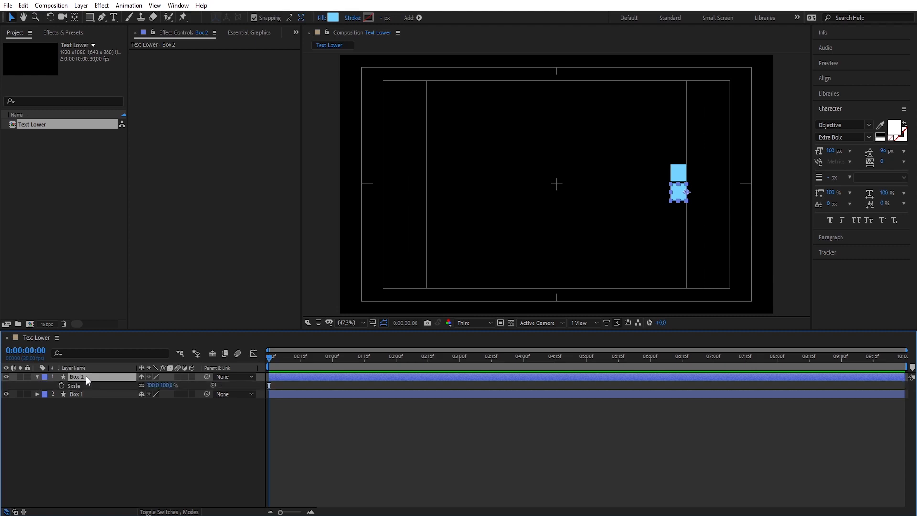
click(141, 386)
click(167, 385)
text(130)
key(Return)
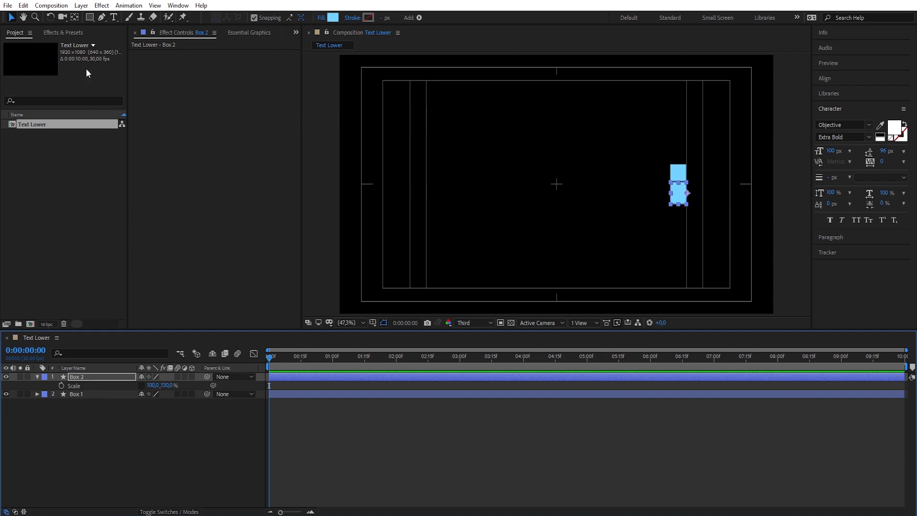
Move Box 2's anchor point to the middle of its left edge and collapse the layer's properties
click(74, 18)
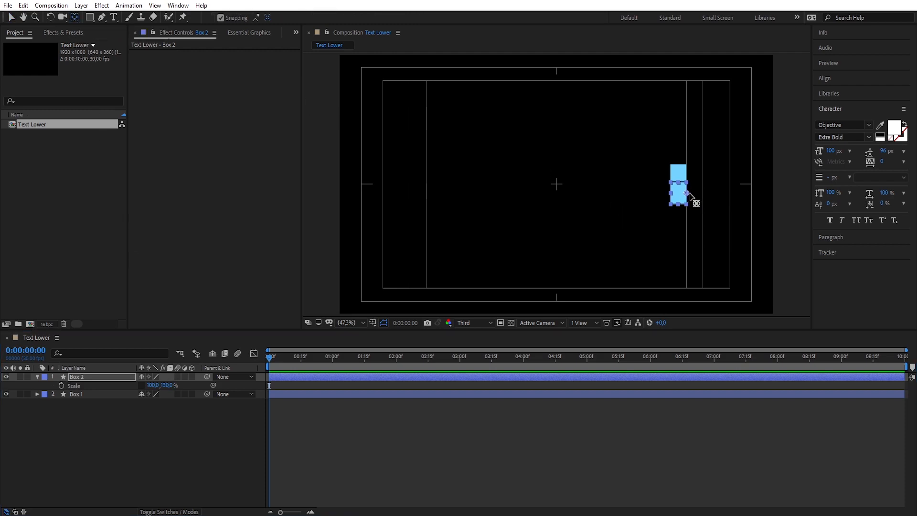
drag(686, 193, 672, 193)
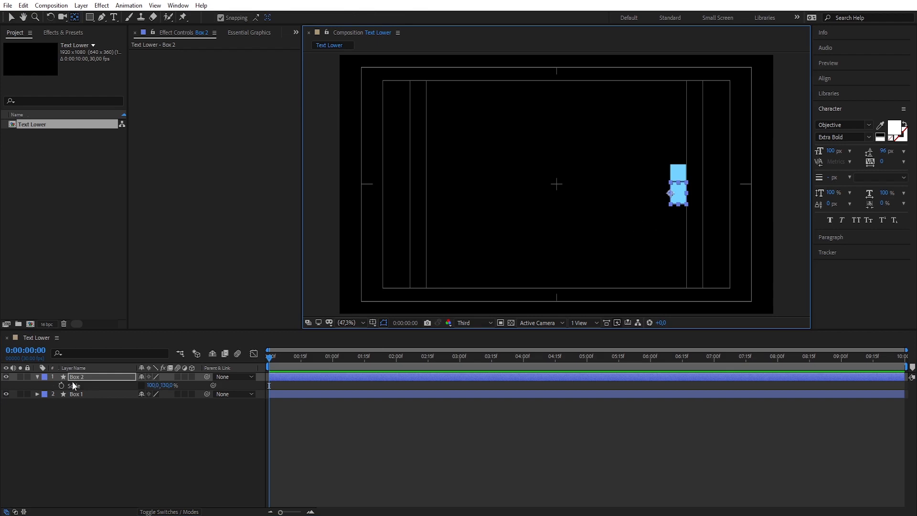
click(37, 376)
click(96, 405)
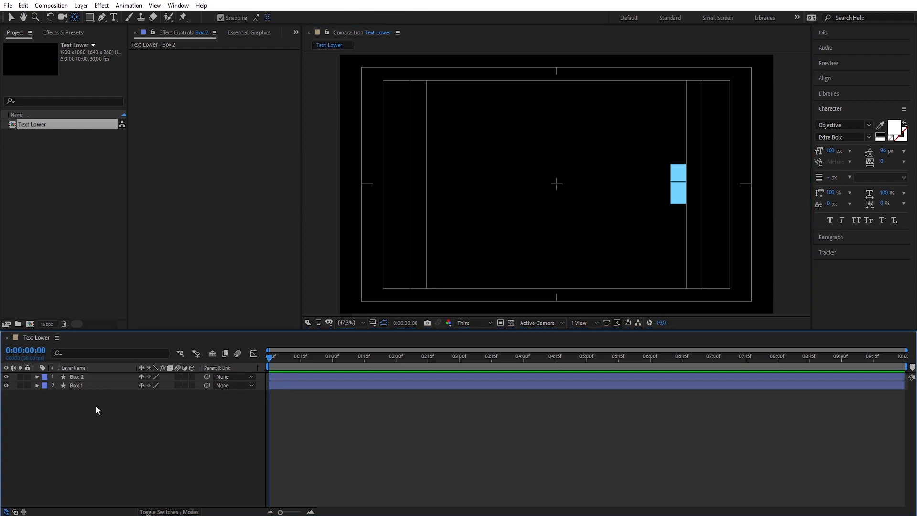
Reveal the Position of both boxes and move Box 2 against the frame's left innermost safe guide, at about x 386
drag(85, 387, 78, 379)
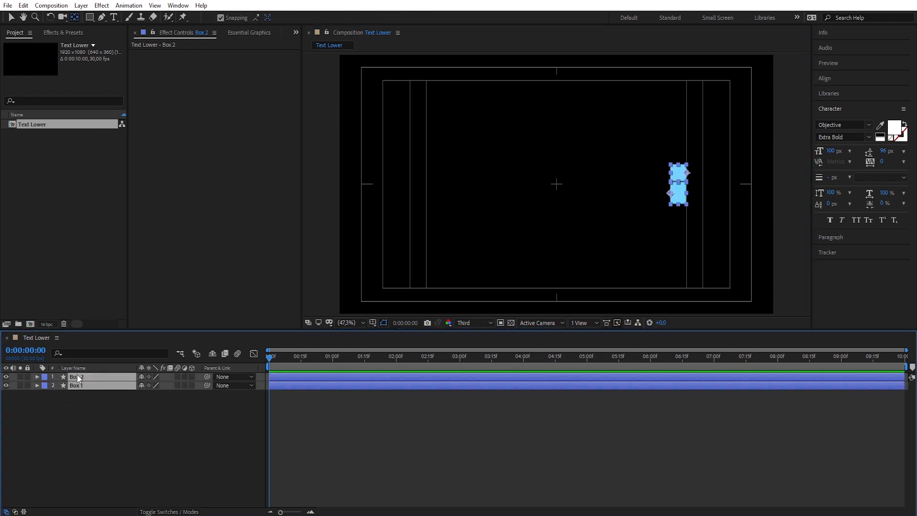
key(p)
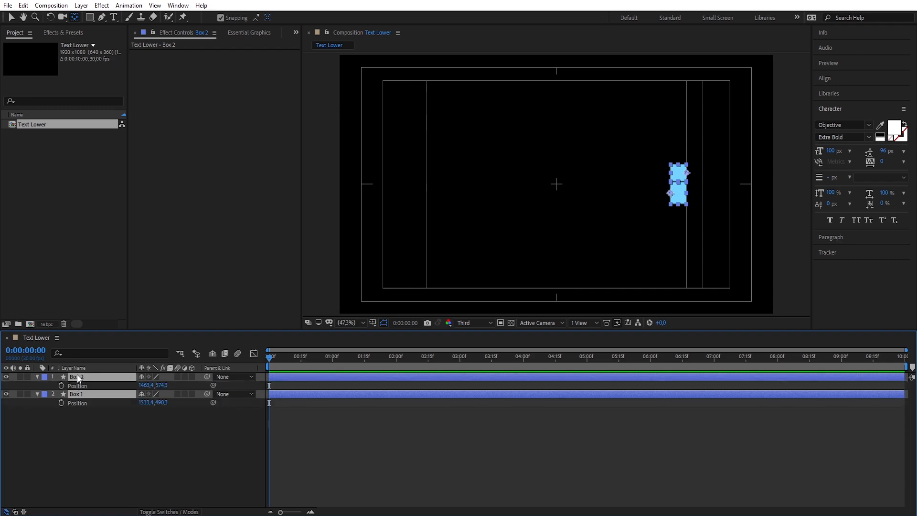
key(v)
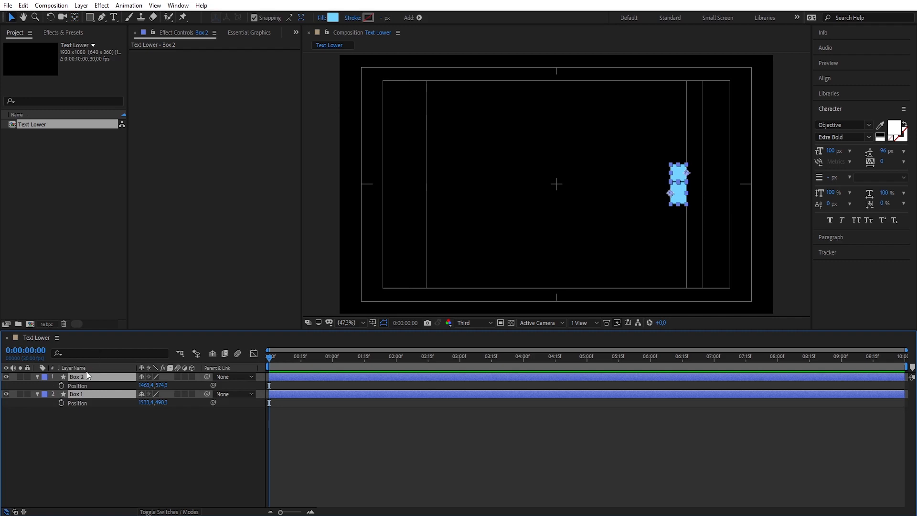
click(118, 446)
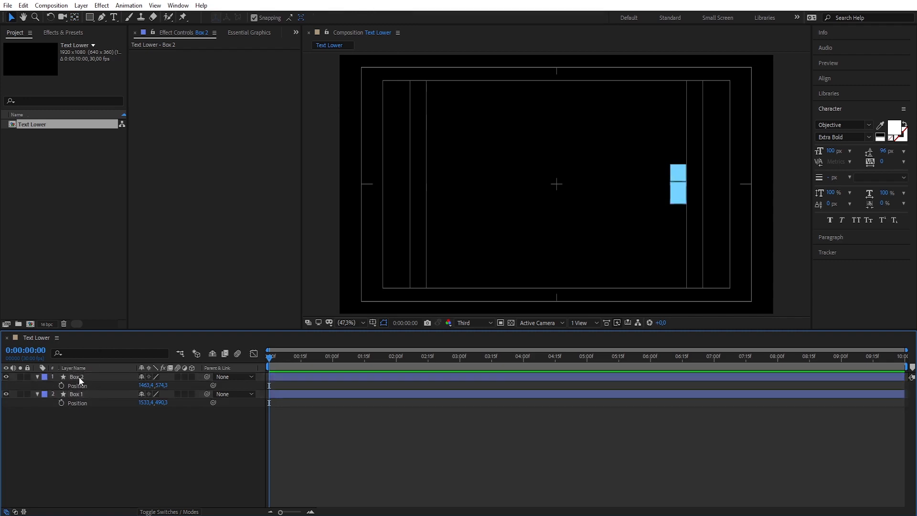
click(78, 377)
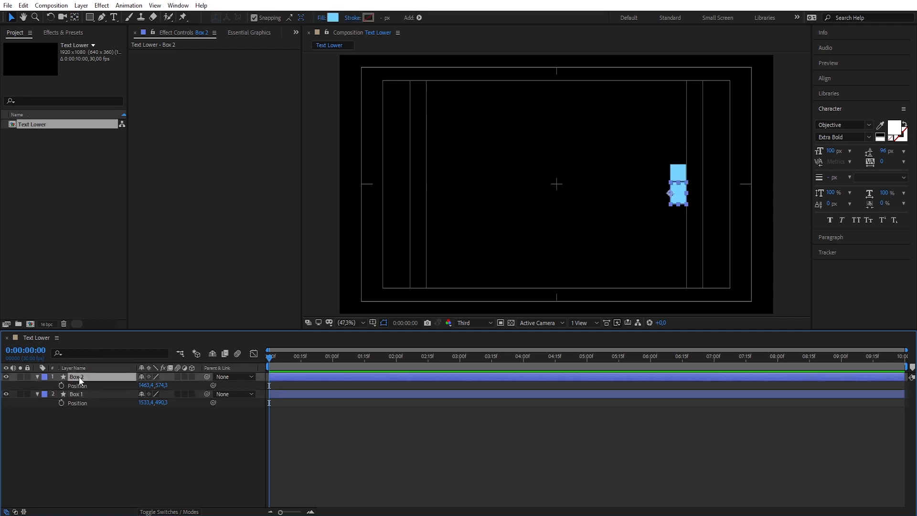
click(670, 193)
drag(672, 194, 438, 201)
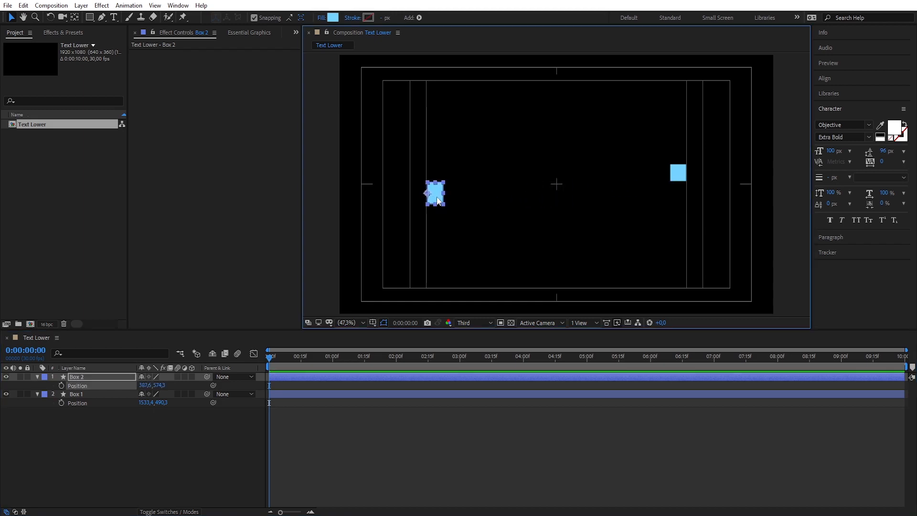
key(Left)
click(772, 223)
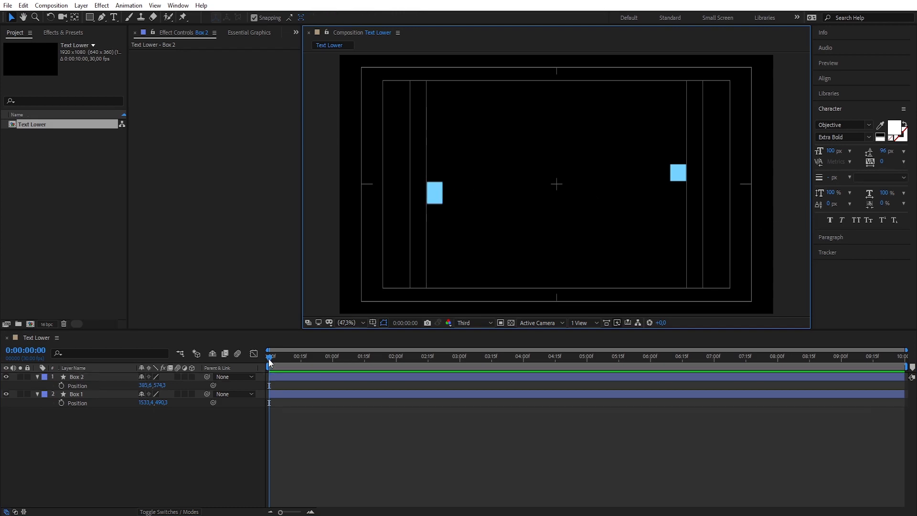
Add Position keyframes for Box 2 and Box 1 at 0:00:01:15
drag(269, 358, 363, 372)
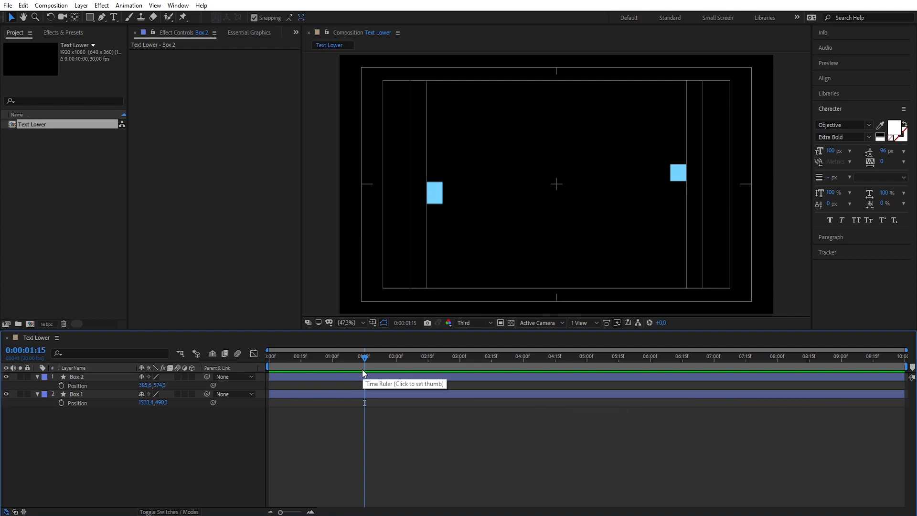
click(61, 386)
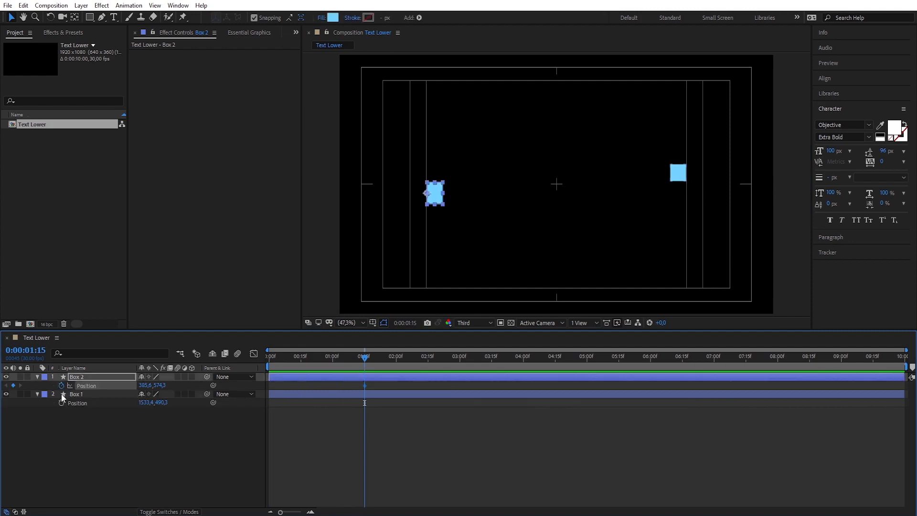
click(61, 402)
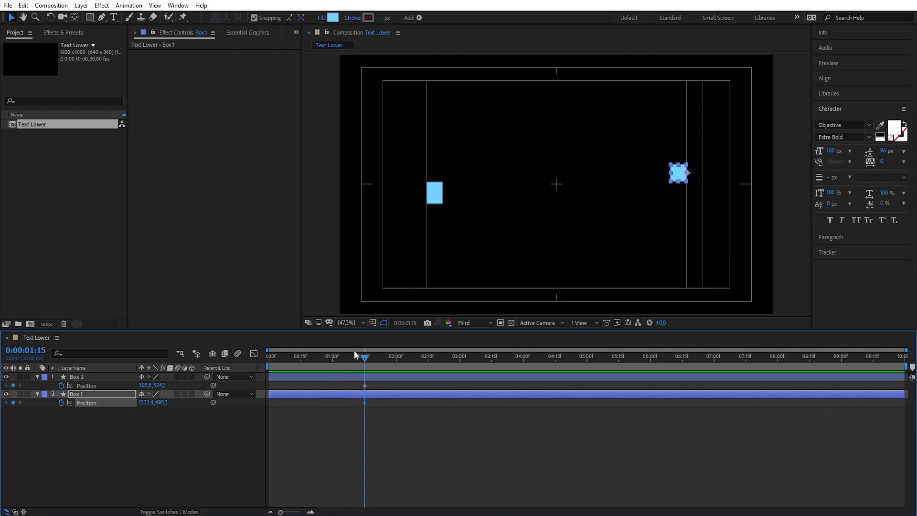
At 0:00:00:00, move Box 1 horizontally to sit directly above Box 2, at about x 455
drag(365, 357, 269, 358)
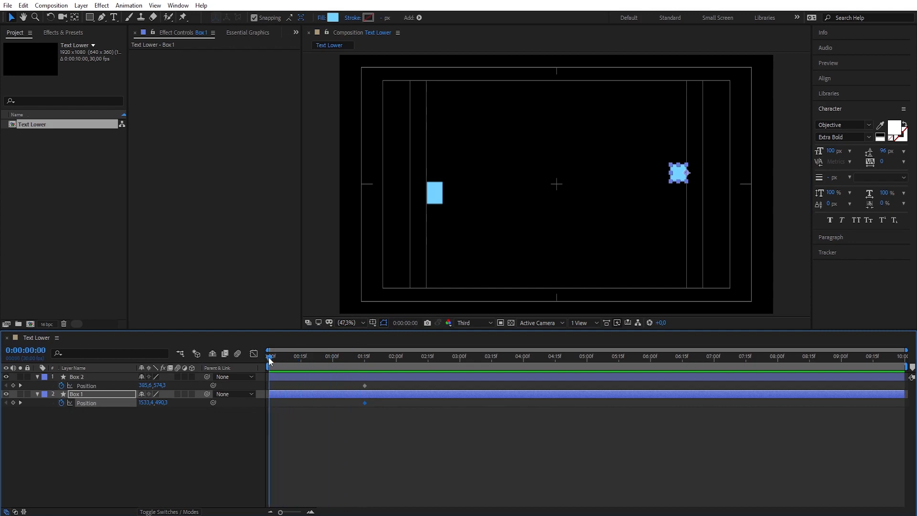
click(78, 395)
drag(669, 177, 433, 178)
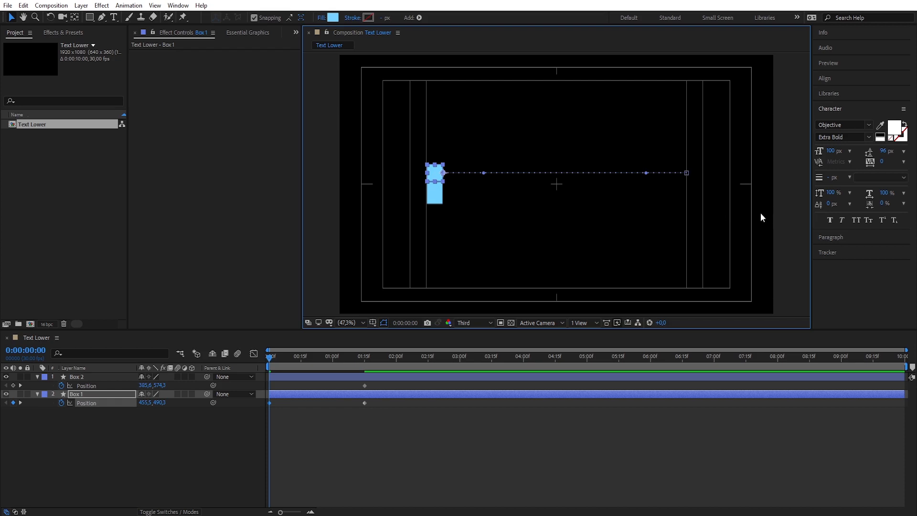
click(795, 218)
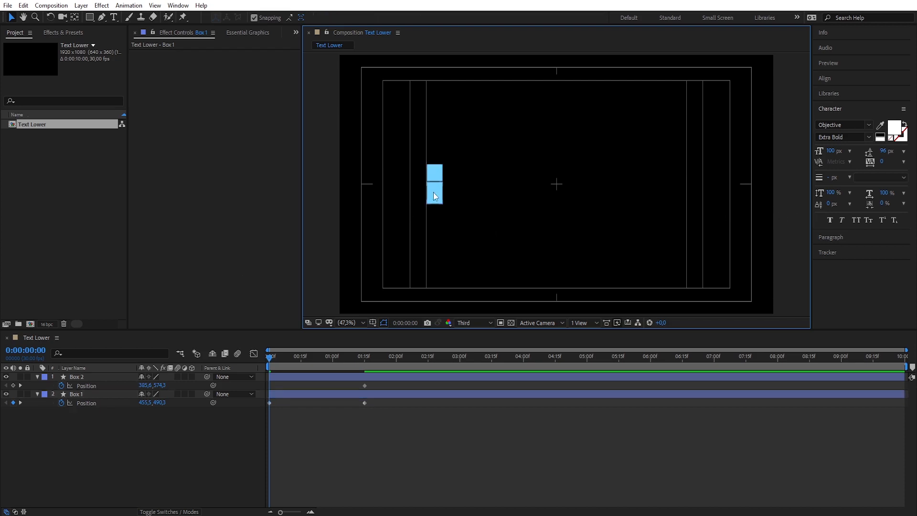
At 0:00:00:00, move Box 2 horizontally to the frame's right innermost safe guide, at about x 1464, and preview the motion
click(433, 195)
drag(434, 195, 679, 193)
click(795, 202)
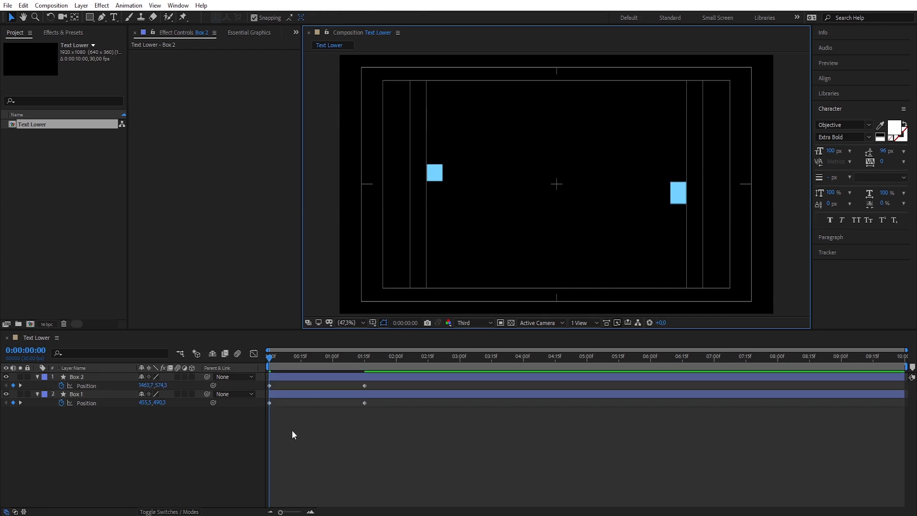
click(295, 444)
key(space)
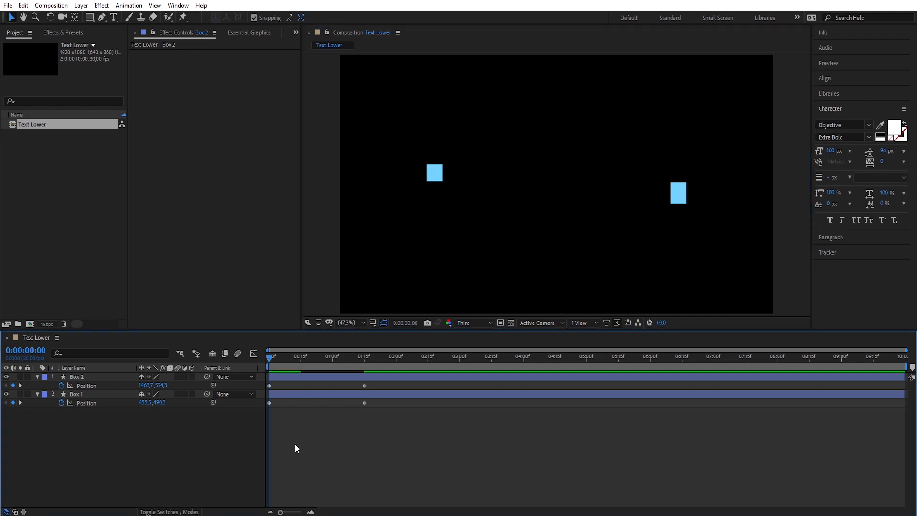
key(space)
Easy Ease all Position keyframes of both boxes, stretch the ending influence in the speed graph for a long slowdown, and preview it
mouse_move(376, 435)
mouse_down()
mouse_move(360, 389)
mouse_move(266, 383)
mouse_up()
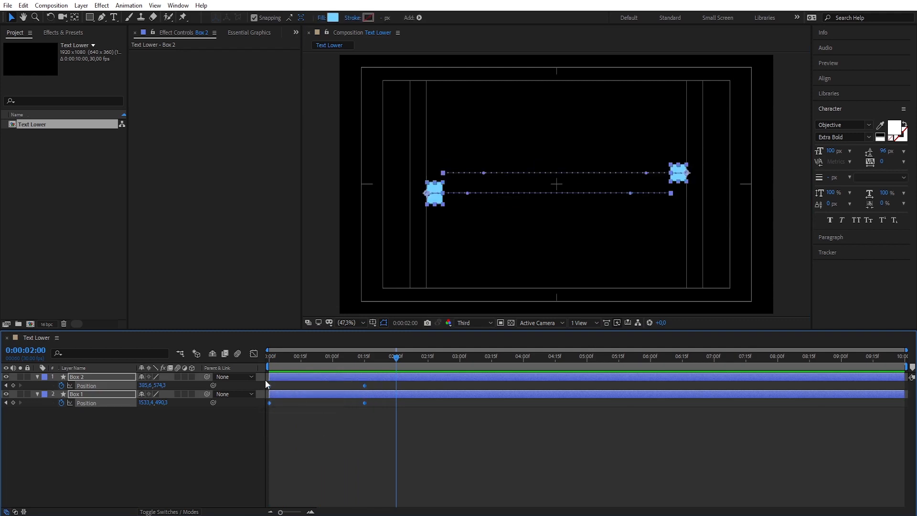
key(F9)
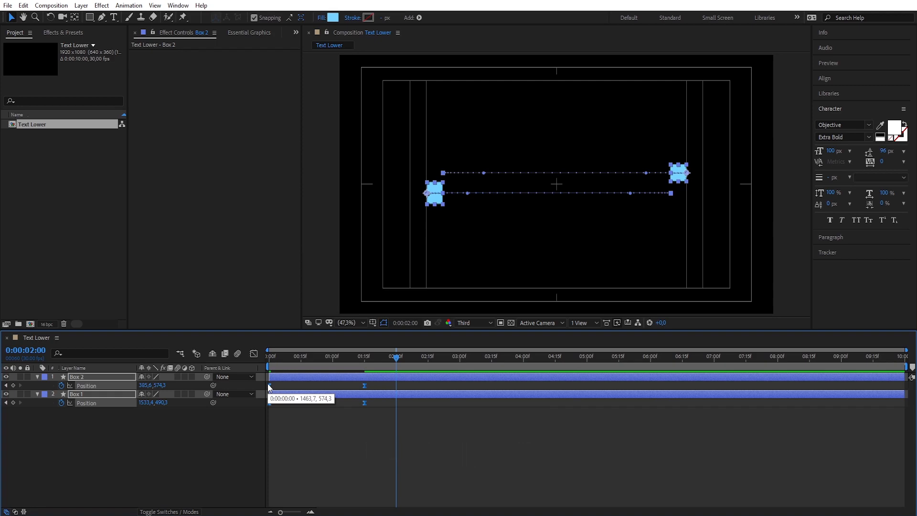
click(253, 353)
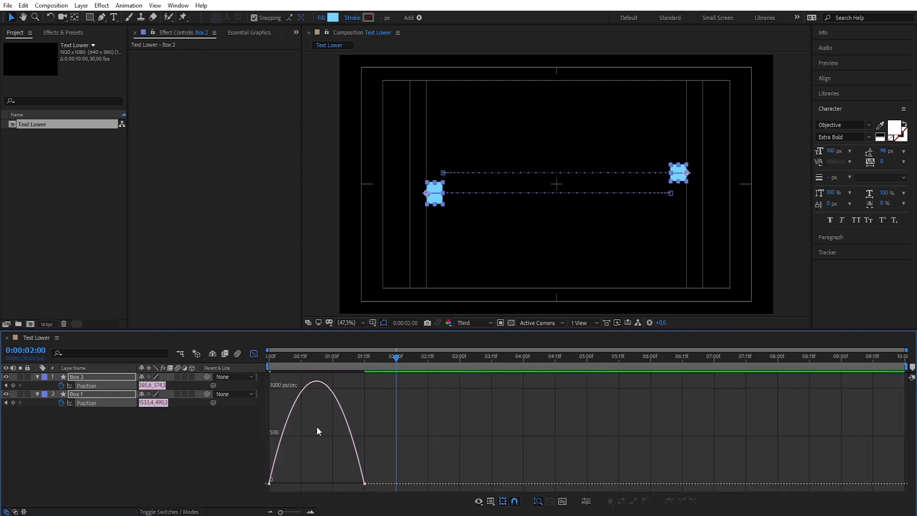
drag(376, 490, 377, 492)
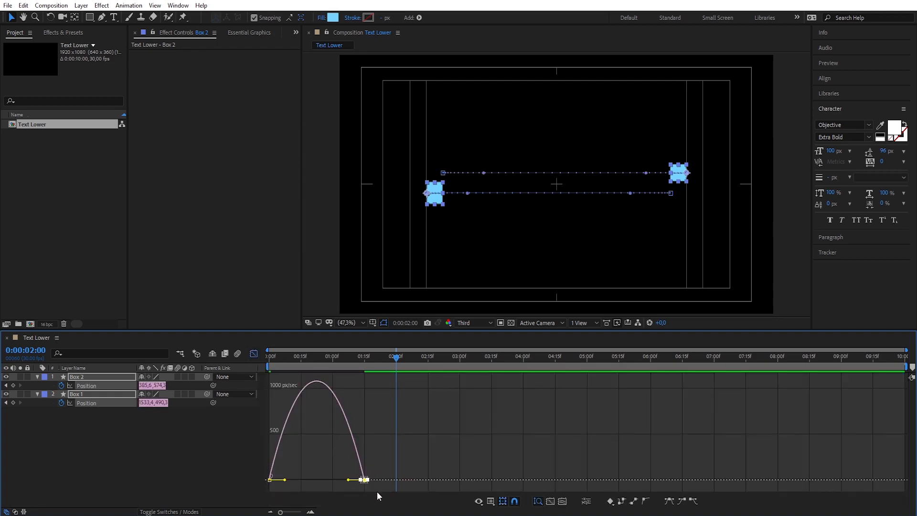
mouse_move(348, 480)
mouse_down()
mouse_move(254, 491)
mouse_move(277, 480)
mouse_up()
click(252, 354)
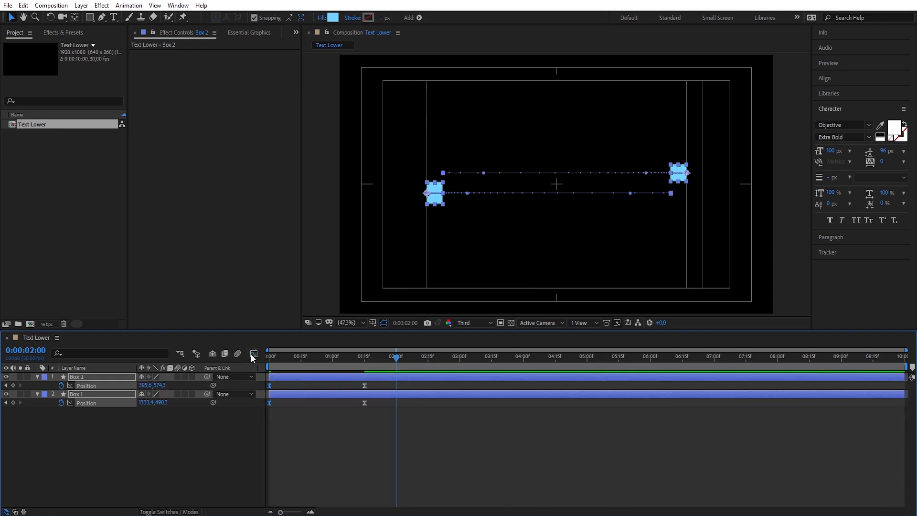
drag(394, 360, 253, 362)
click(302, 422)
key(space)
key(space)
Collapse the revealed properties of Box 1 and Box 2 and deselect both layers
drag(85, 400, 75, 377)
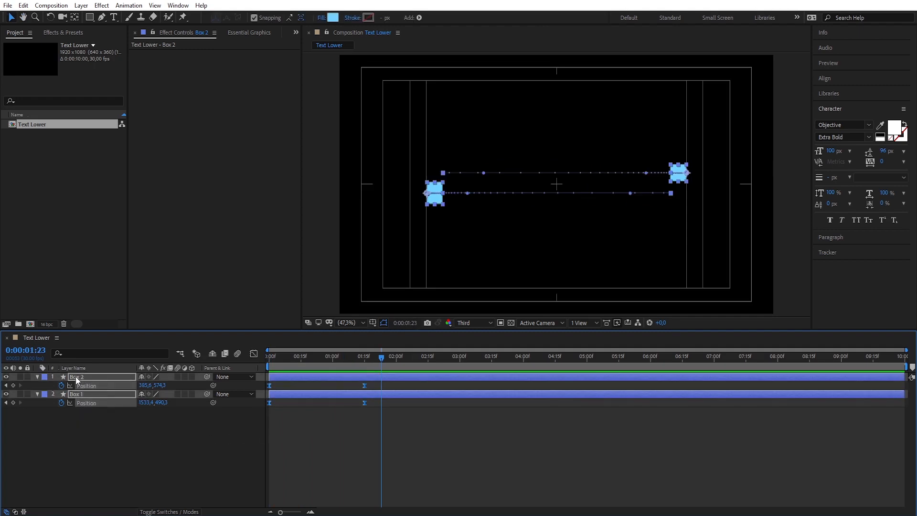
key(m)
click(81, 397)
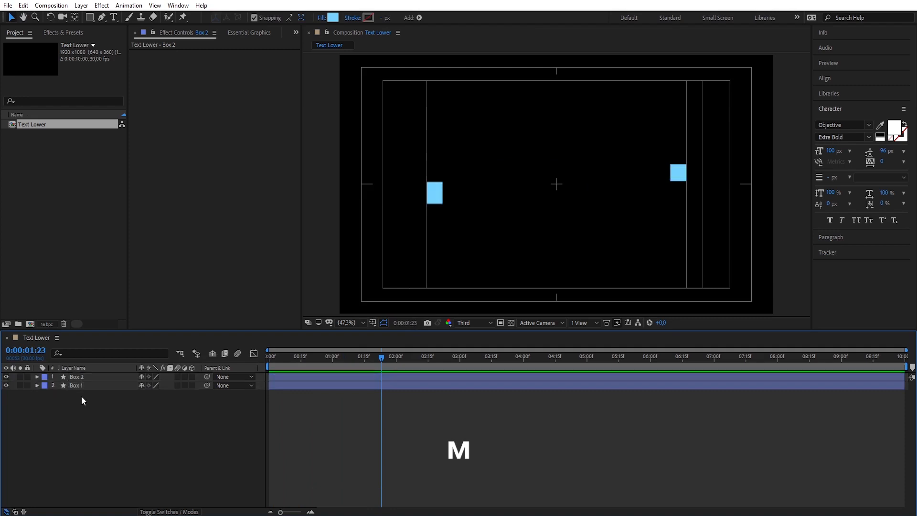
Find the Echo effect and apply it to Box 1
click(79, 386)
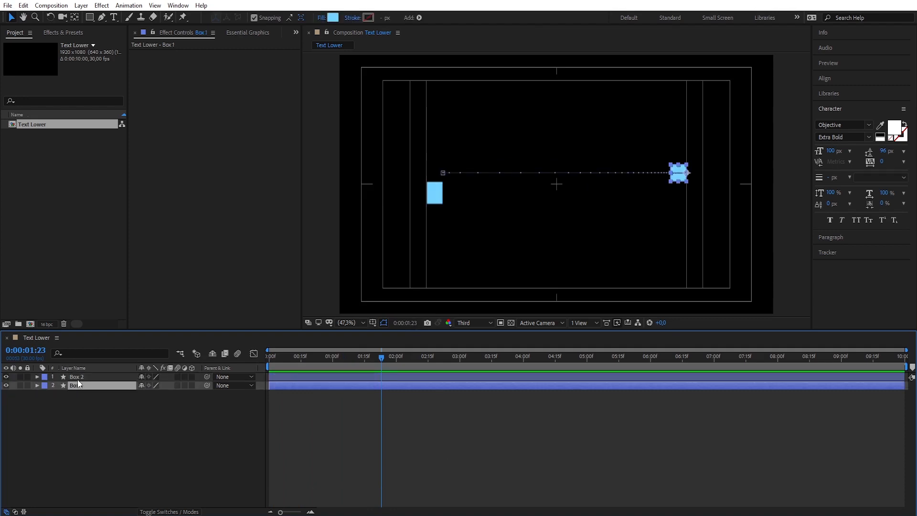
click(65, 33)
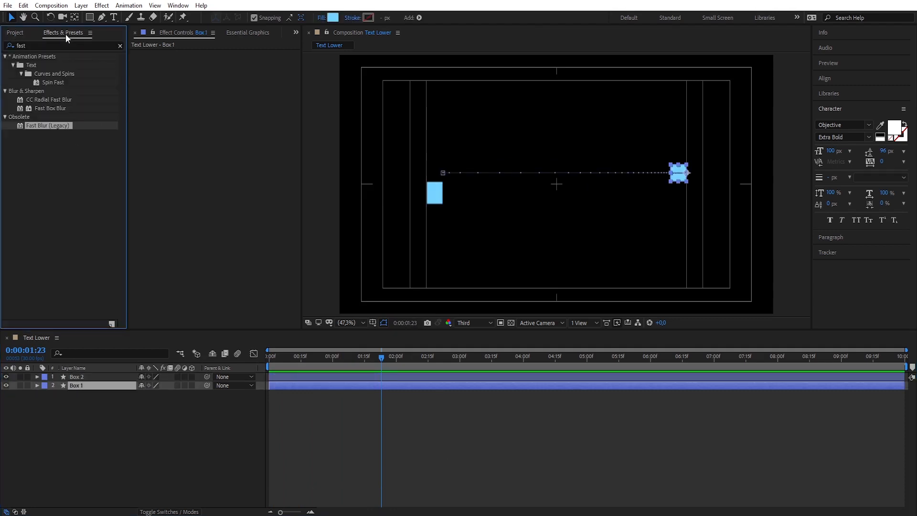
click(120, 46)
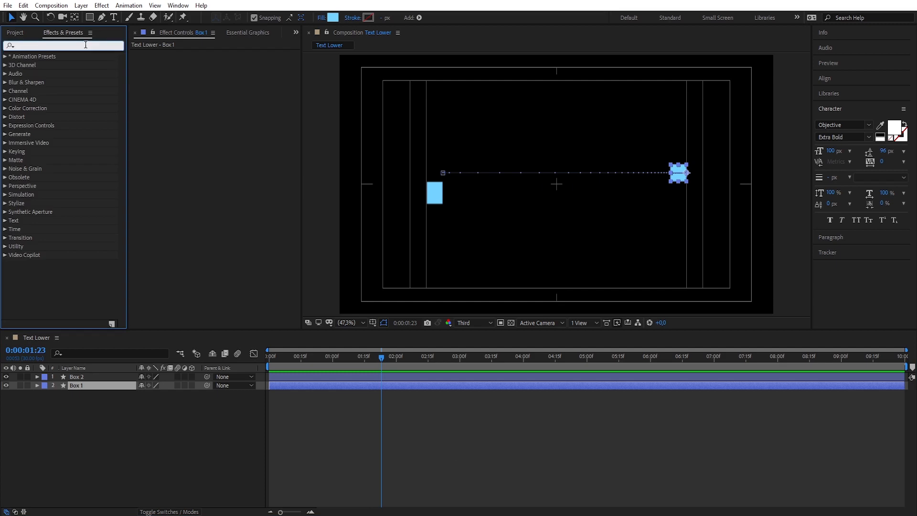
text(echo)
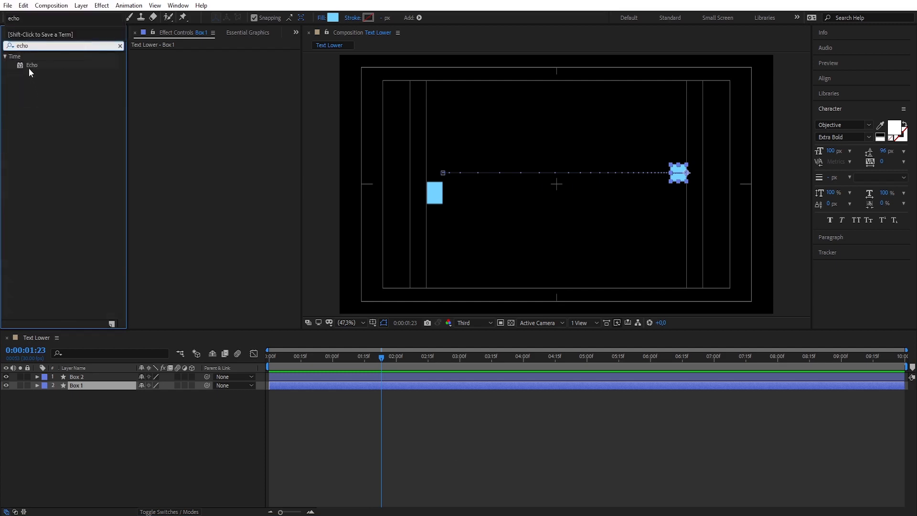
drag(29, 68, 183, 96)
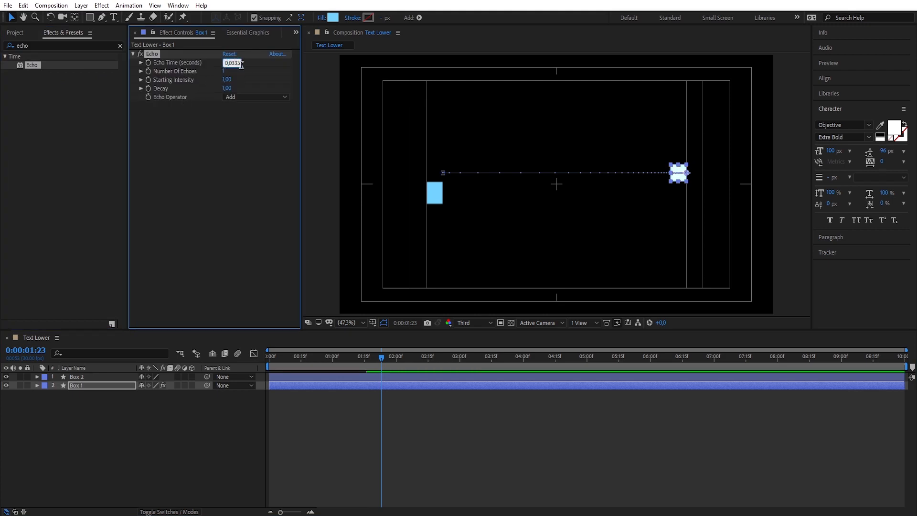
Set Box 1's Echo Time to -0,008 seconds, Number Of Echoes to 30 and Decay to 0,85, and preview from the start
text(0,008)
click(224, 71)
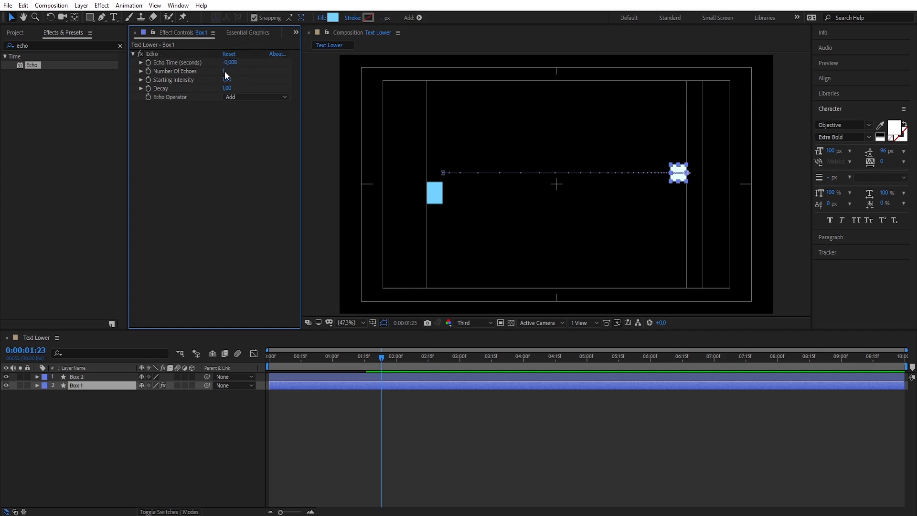
click(223, 71)
text(30)
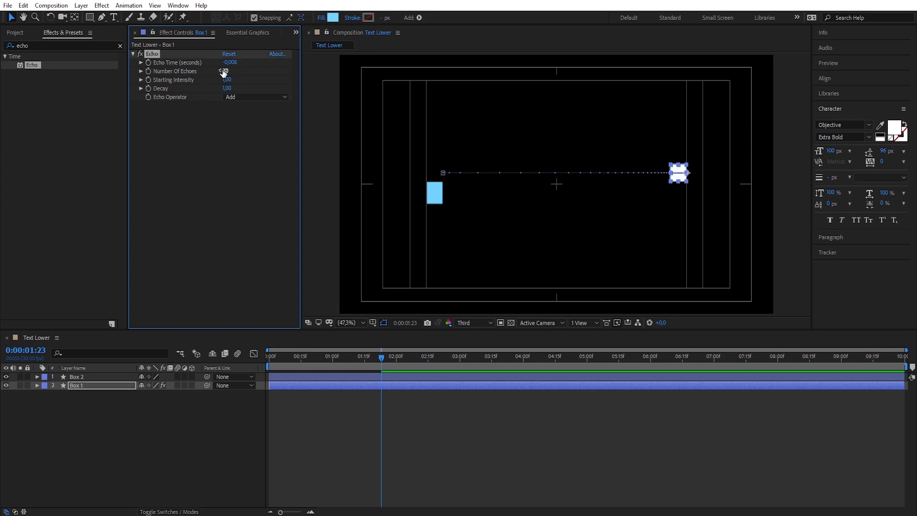
click(228, 89)
key(BackSpace)
text(,85)
key(Return)
click(225, 123)
drag(382, 359, 253, 365)
click(301, 412)
key(space)
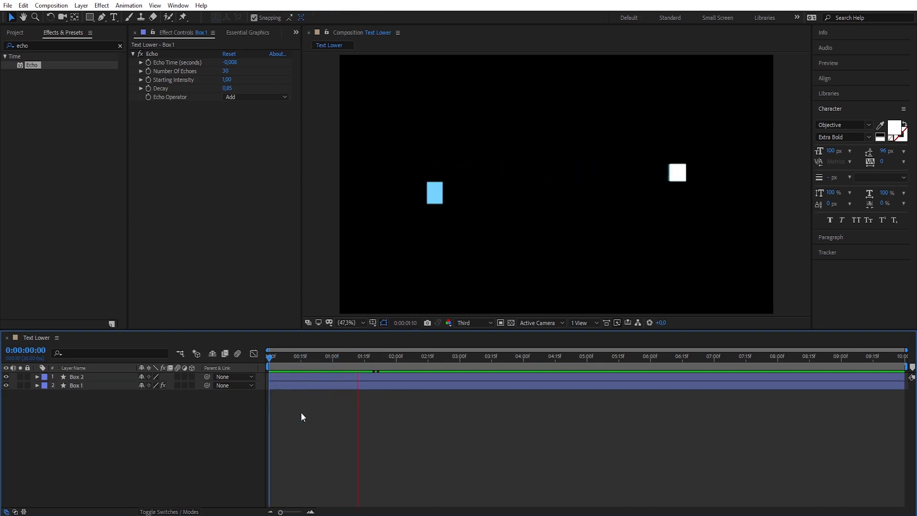
At 0:00:01:28, apply Gradient Ramp to Box 1 and place its start just above the box and its end just below
click(392, 356)
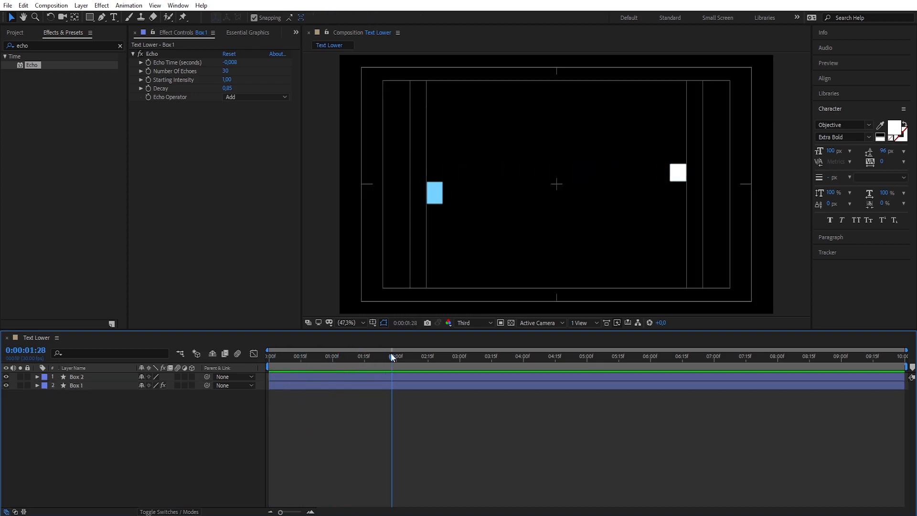
click(120, 46)
click(53, 44)
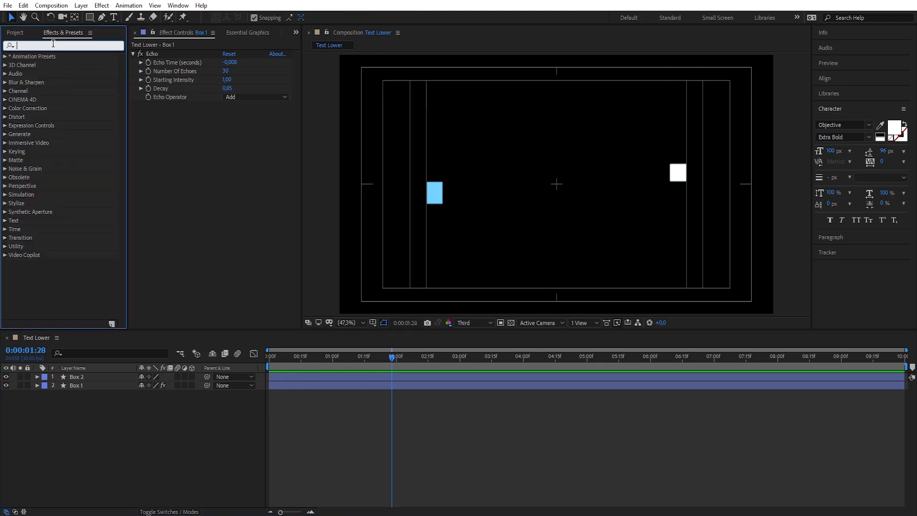
text(ramp)
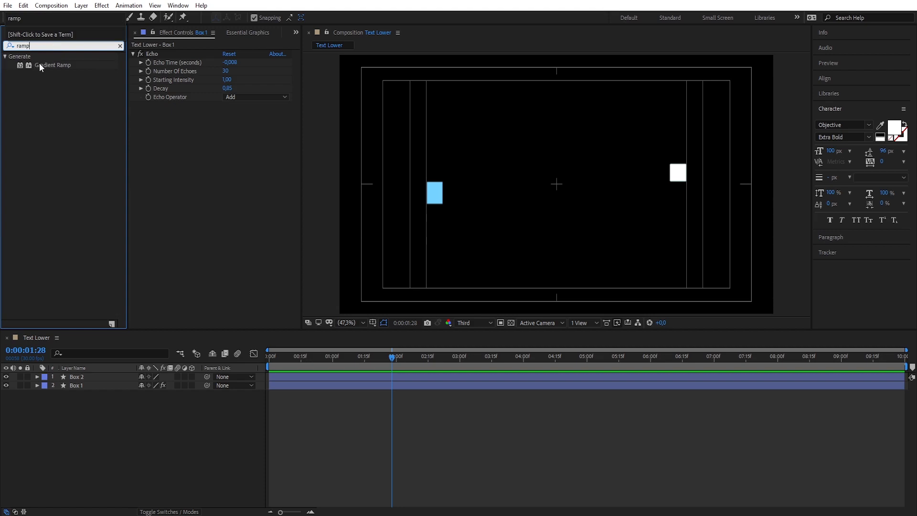
drag(39, 65, 186, 144)
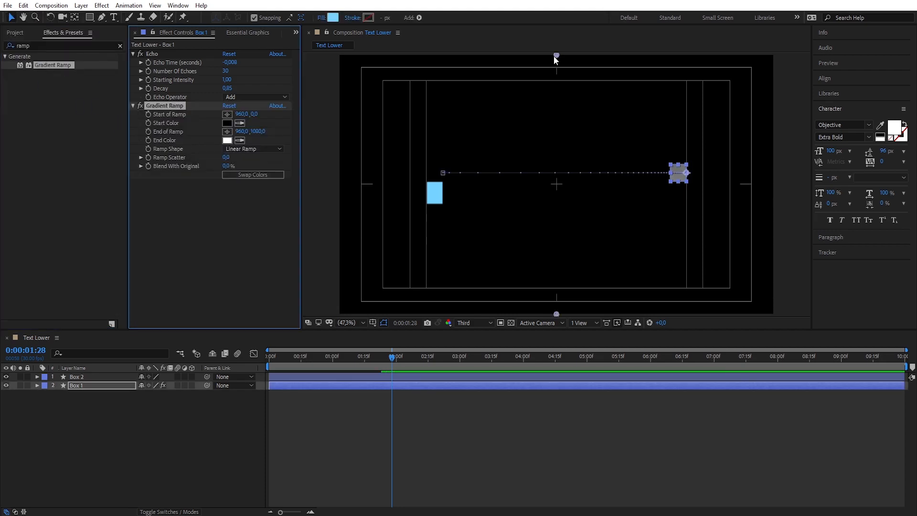
drag(557, 55, 677, 136)
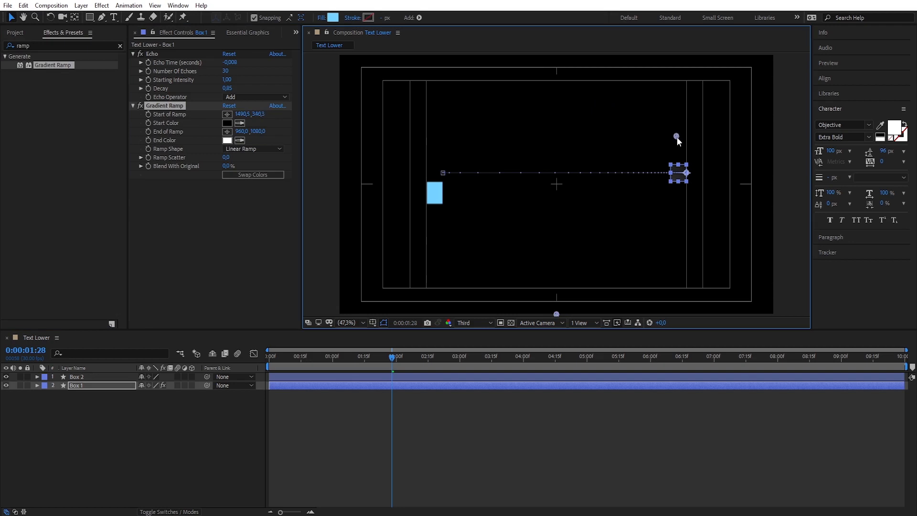
drag(557, 313, 678, 208)
Set Box 1's Gradient Ramp start color to red FE0F0F and its end color to a golden yellow
click(228, 124)
click(180, 133)
click(201, 107)
click(293, 109)
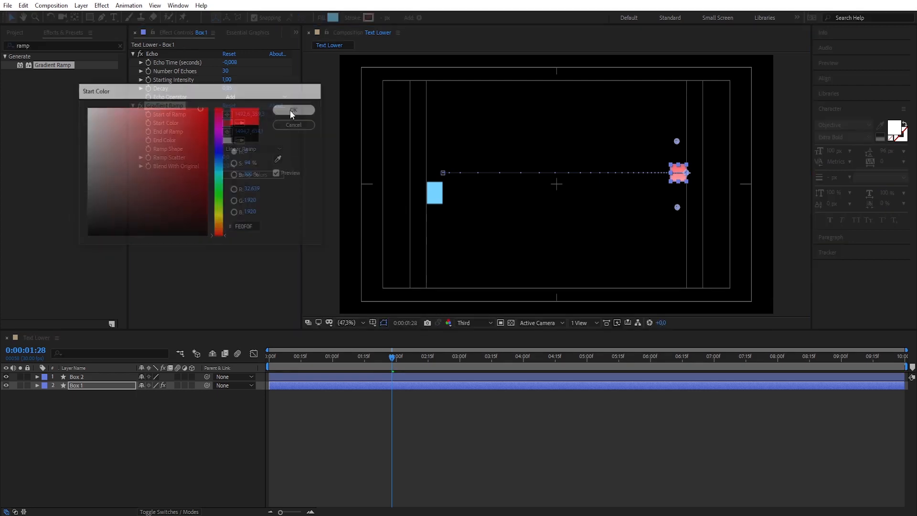
click(227, 140)
drag(219, 232, 219, 220)
drag(201, 183, 191, 112)
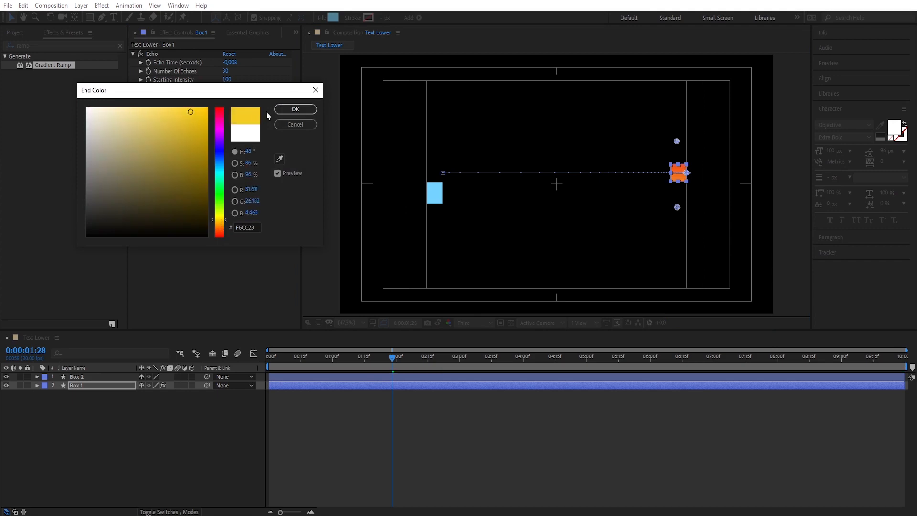
click(189, 110)
click(295, 109)
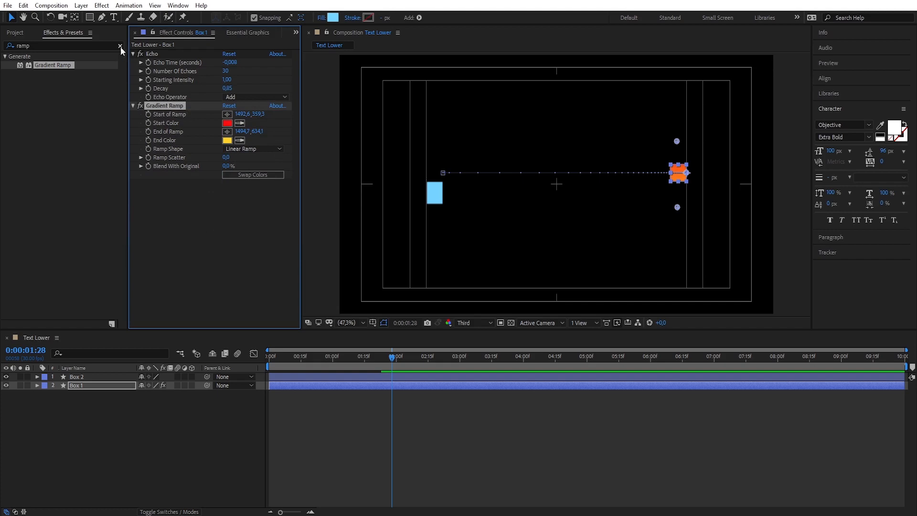
Apply the Glow effect to Box 1 below Gradient Ramp and raise its Glow Radius to 1000
click(120, 46)
click(59, 47)
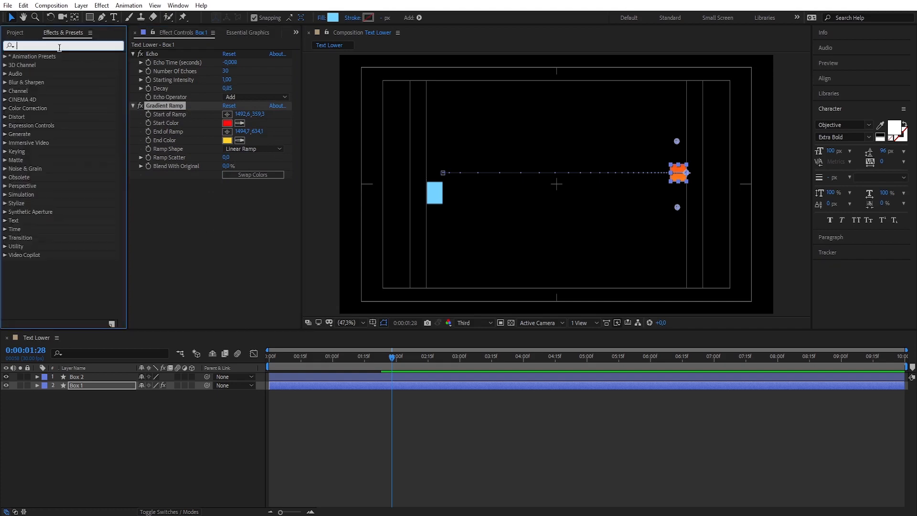
text(glow)
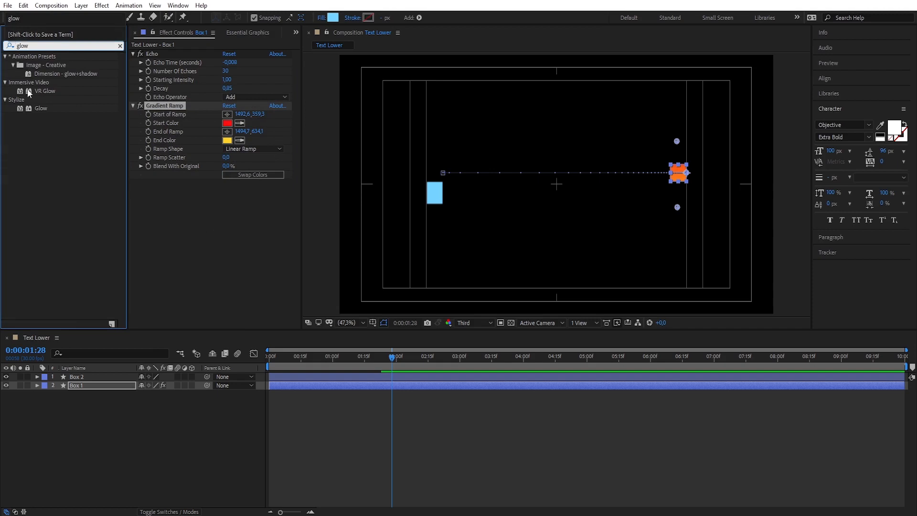
drag(38, 109, 291, 200)
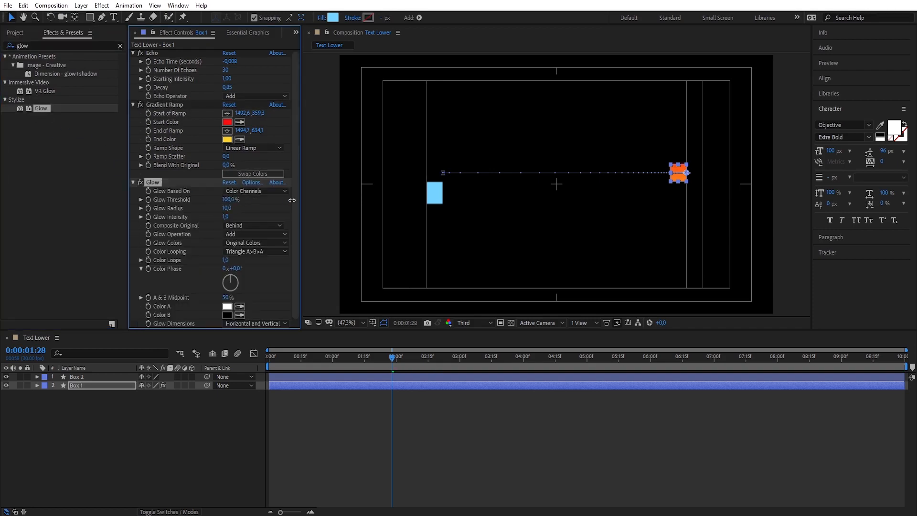
click(226, 209)
text(2500)
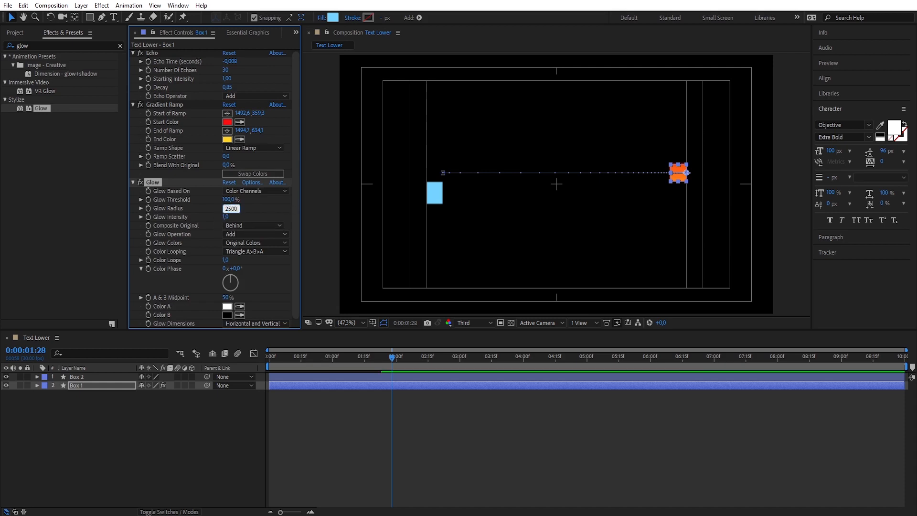
key(Return)
Play the animation from 0:00:00:00 to check Box 1's glowing gradient trail
drag(389, 358, 268, 359)
click(297, 423)
key(space)
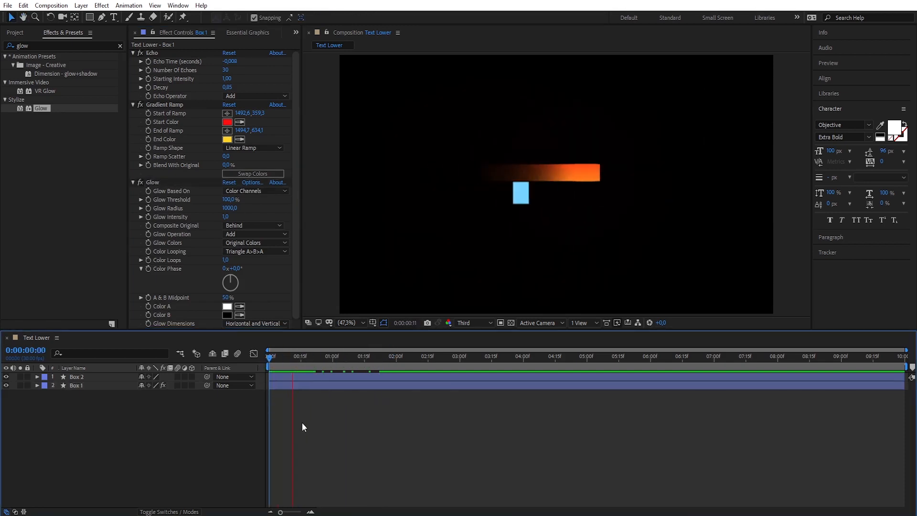
key(space)
drag(421, 357, 237, 365)
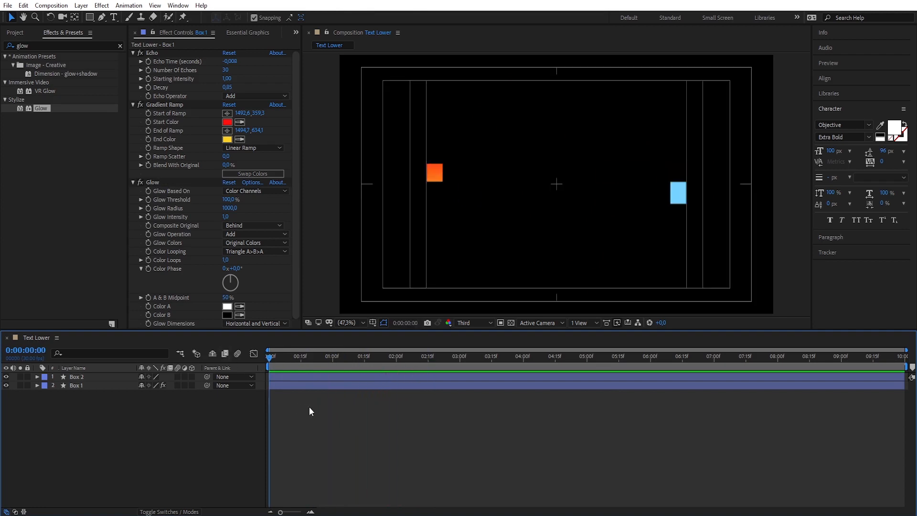
key(space)
key(space)
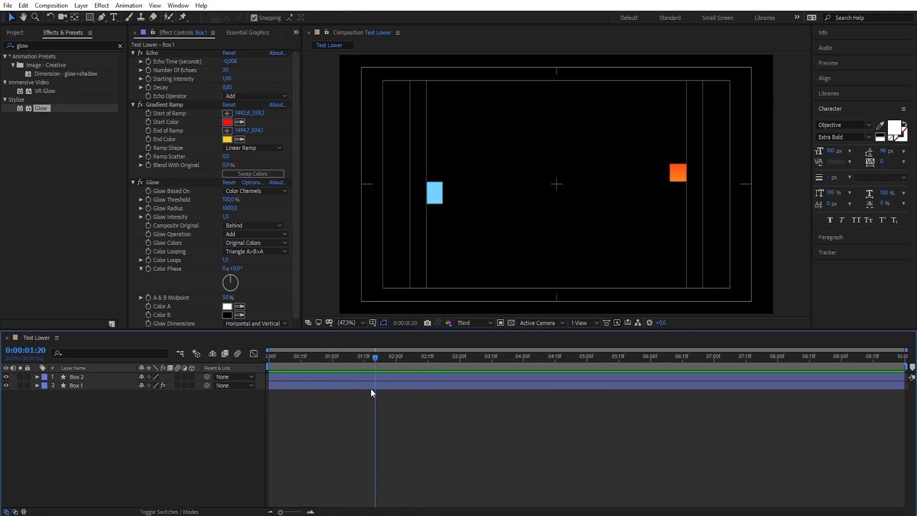
Copy the Echo, Gradient Ramp and Glow effects from Box 1
click(155, 52)
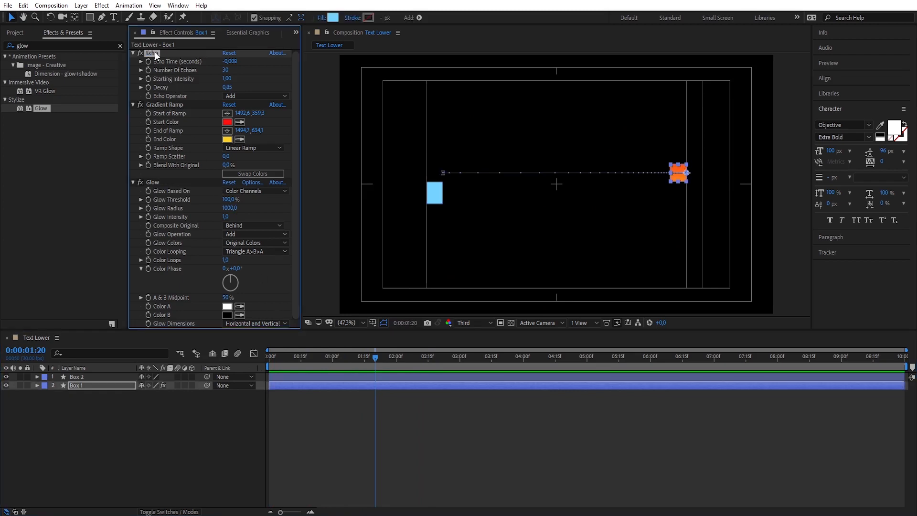
ctrl+click(162, 105)
ctrl+click(152, 180)
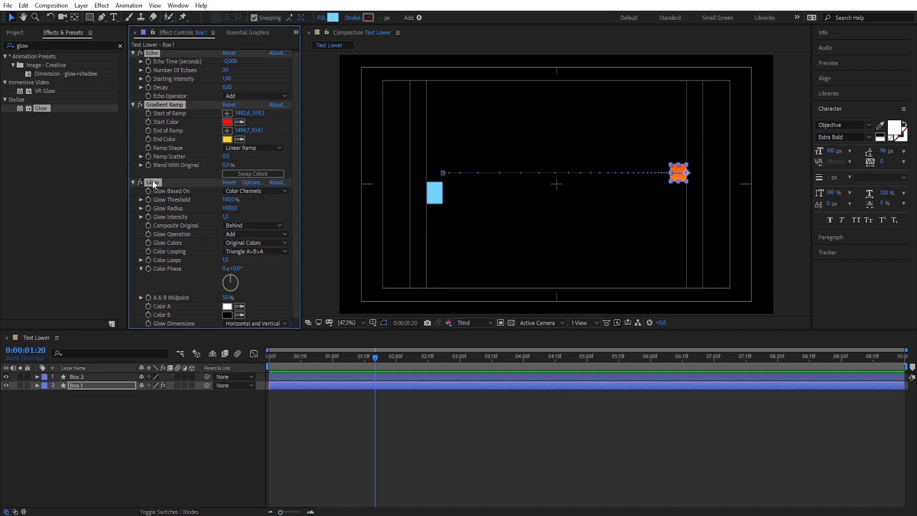
key(ctrl+c)
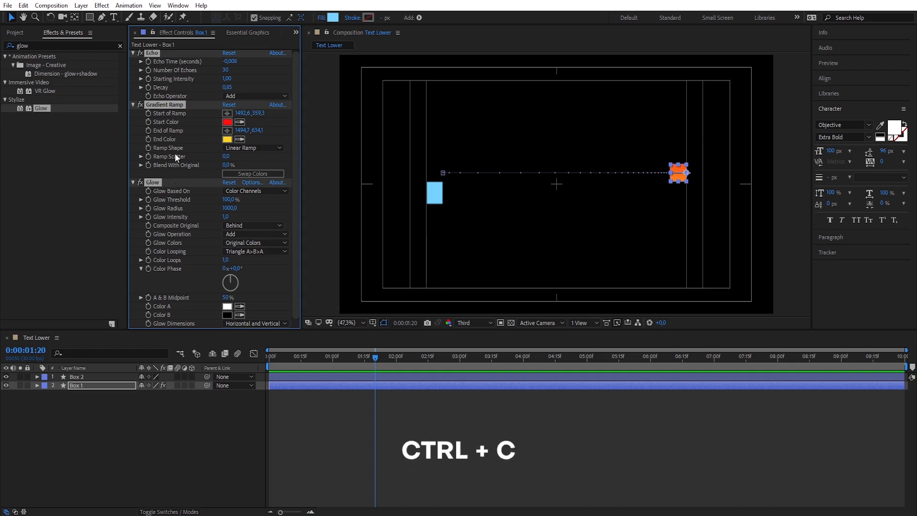
Paste the copied Echo, Gradient Ramp and Glow effects onto Box 2
click(82, 377)
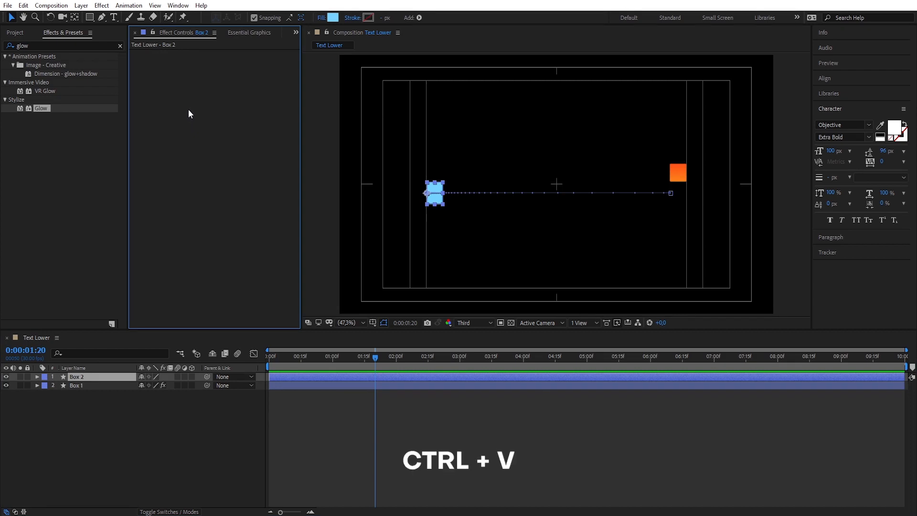
key(ctrl+v)
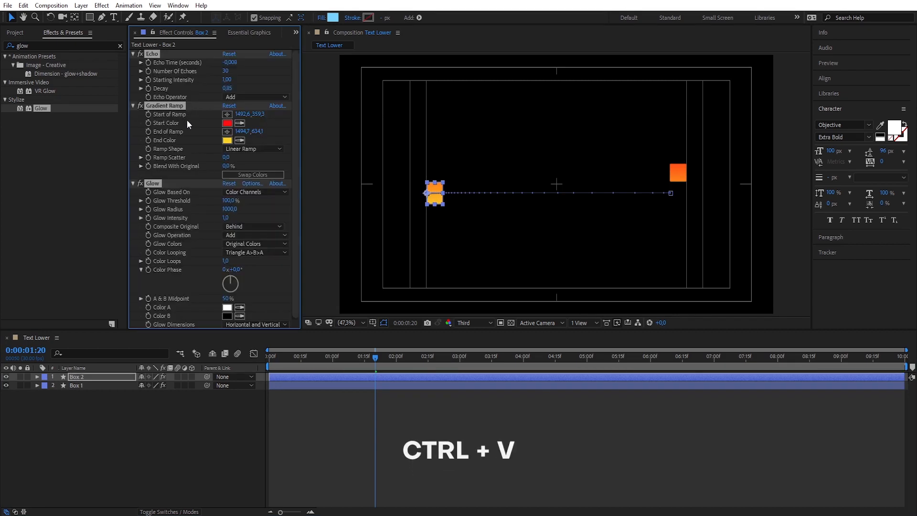
click(93, 243)
click(162, 115)
click(149, 468)
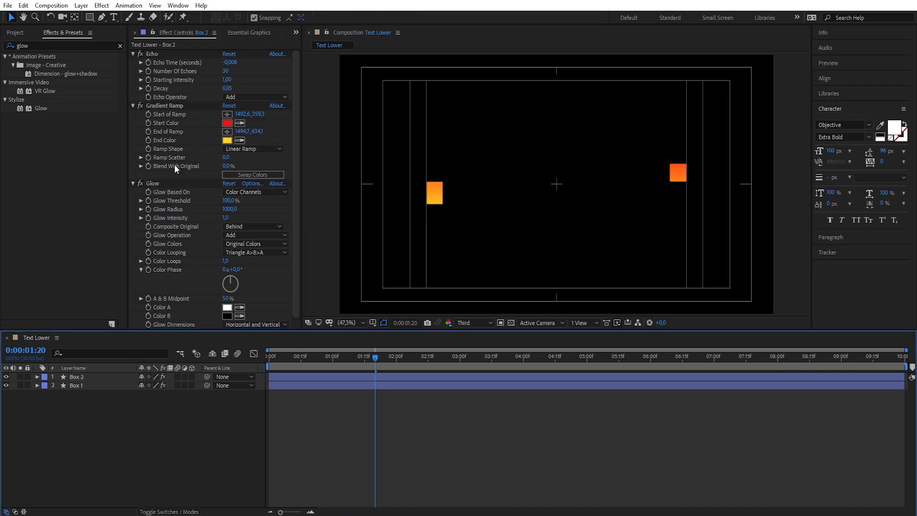
Reposition Box 2's Gradient Ramp around the box, with its start at about 417, 433 and its end at about 423, 698
click(165, 108)
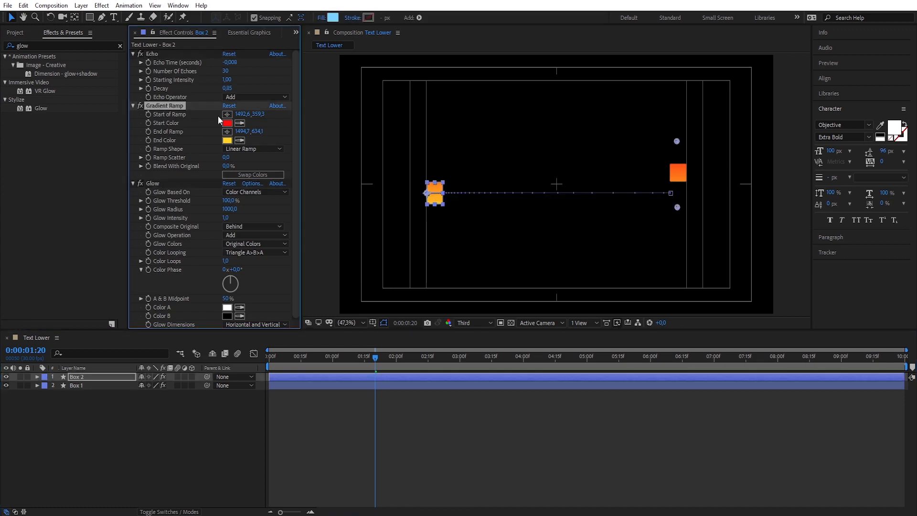
drag(676, 144, 433, 159)
drag(678, 207, 435, 222)
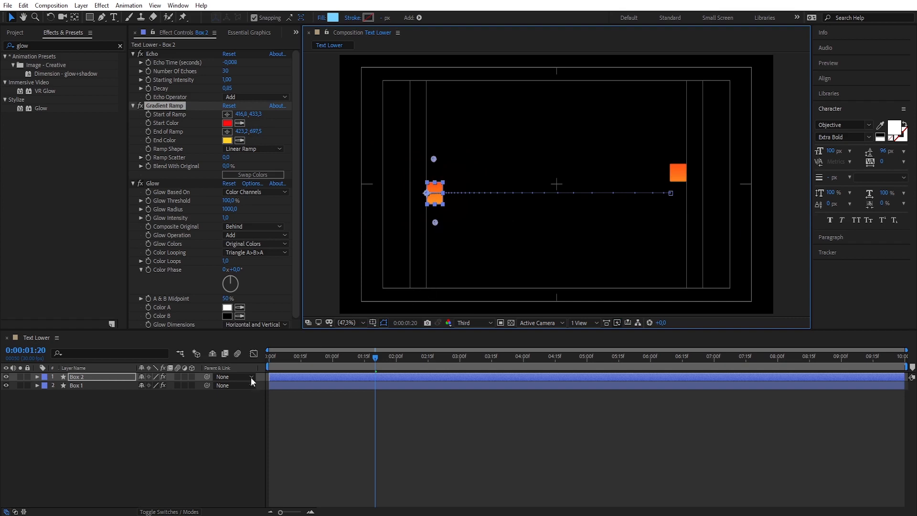
Add a text layer reading MAIN DIRECTOR above the boxes in the composition
click(126, 437)
key(ctrl+t)
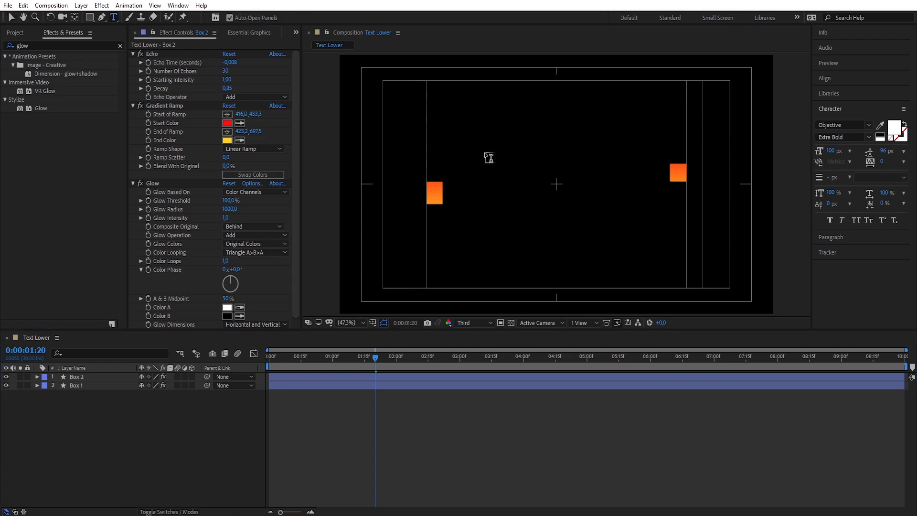
click(477, 158)
text(MAIN DIRECTOR)
click(11, 17)
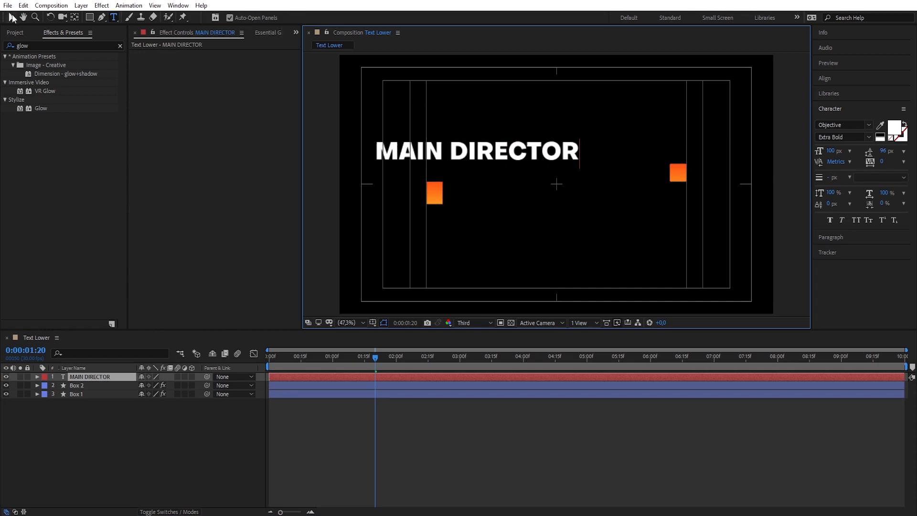
Set the MAIN DIRECTOR text's font size to 40 px and its tracking to 200
click(831, 151)
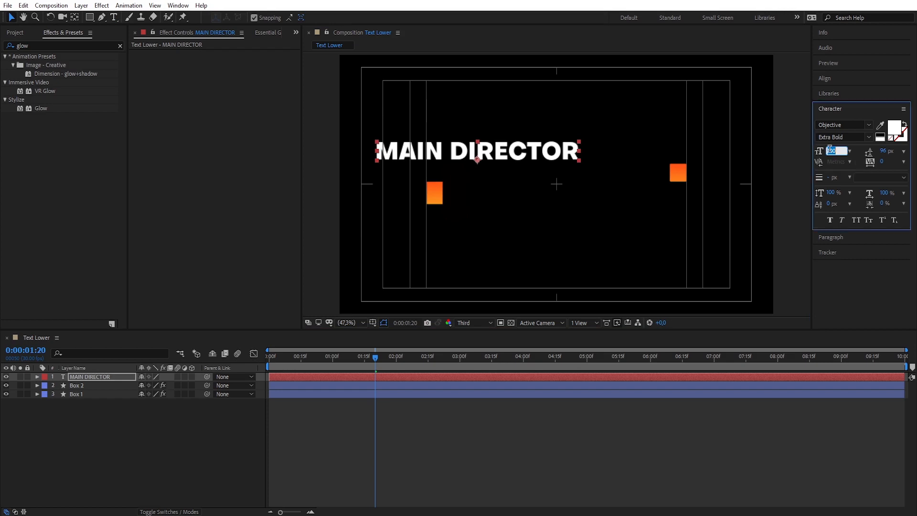
text(40)
key(Return)
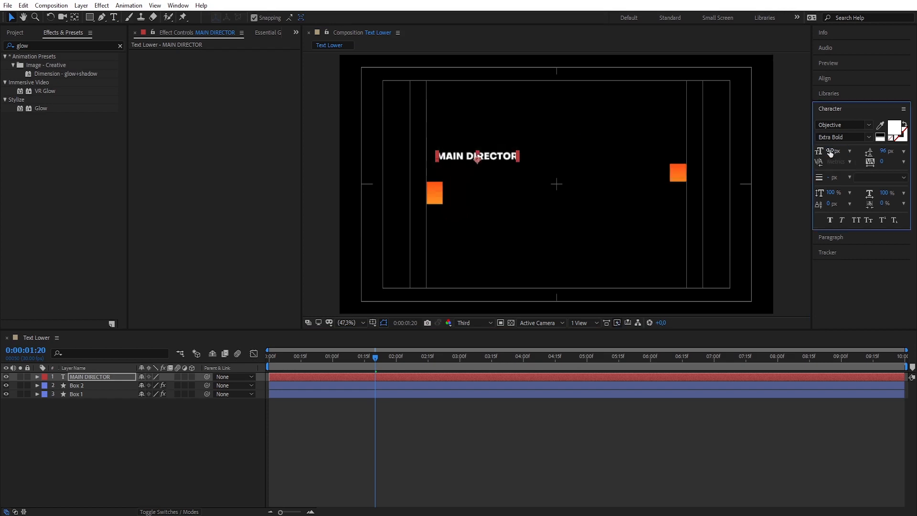
click(882, 161)
text(200)
key(Return)
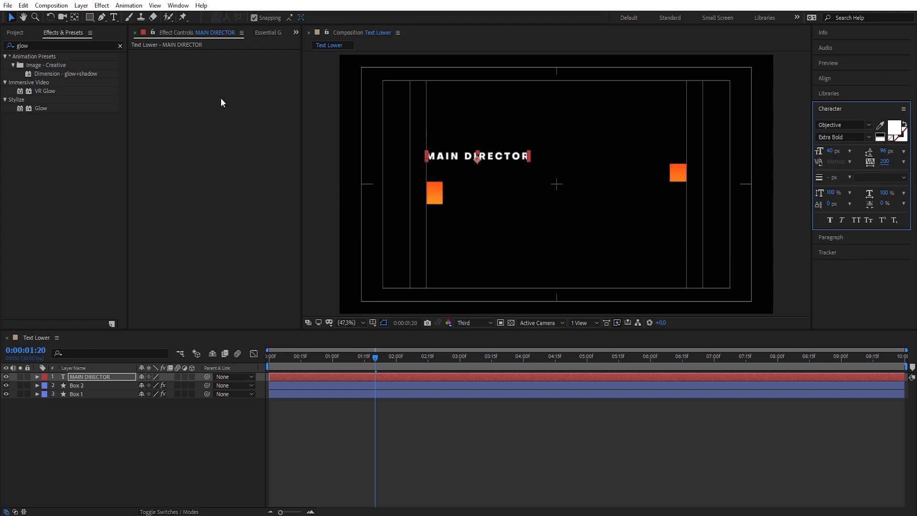
Center the MAIN DIRECTOR layer's anchor point and place the text level with Box 1, horizontally centered in the composition
click(75, 18)
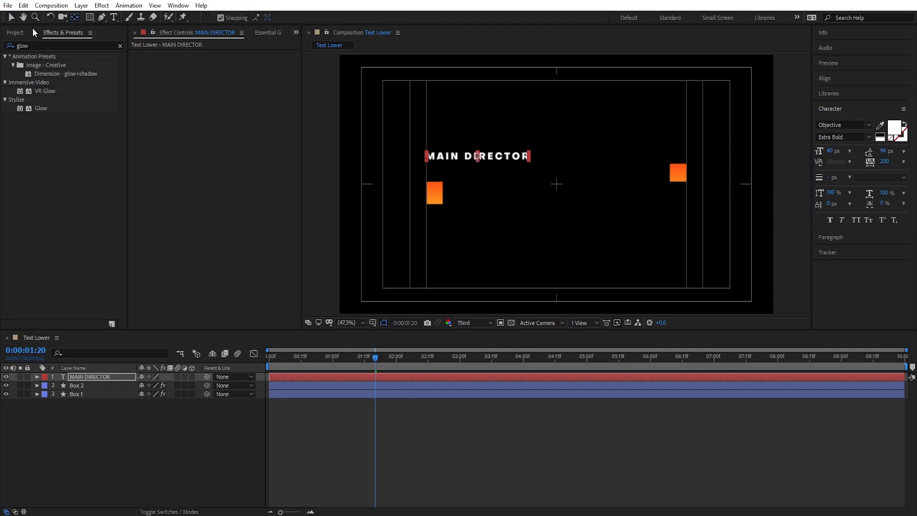
click(10, 18)
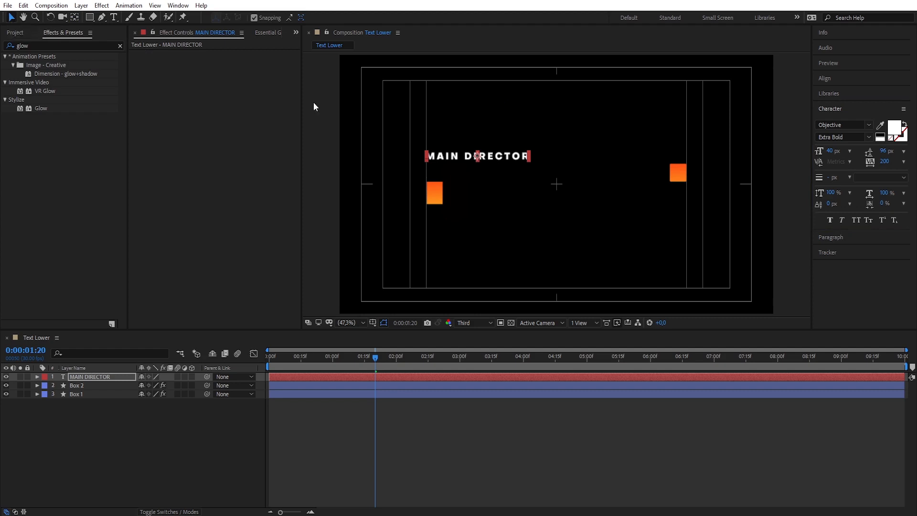
drag(493, 162, 644, 172)
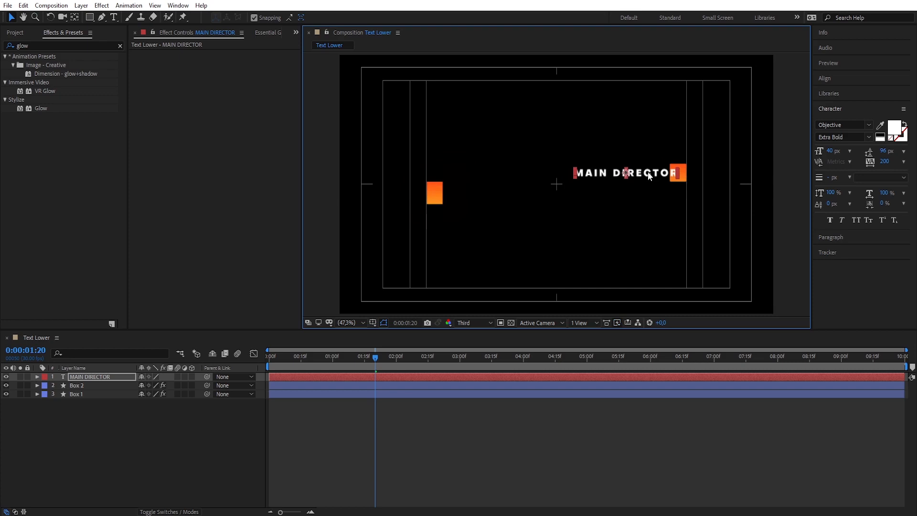
click(825, 79)
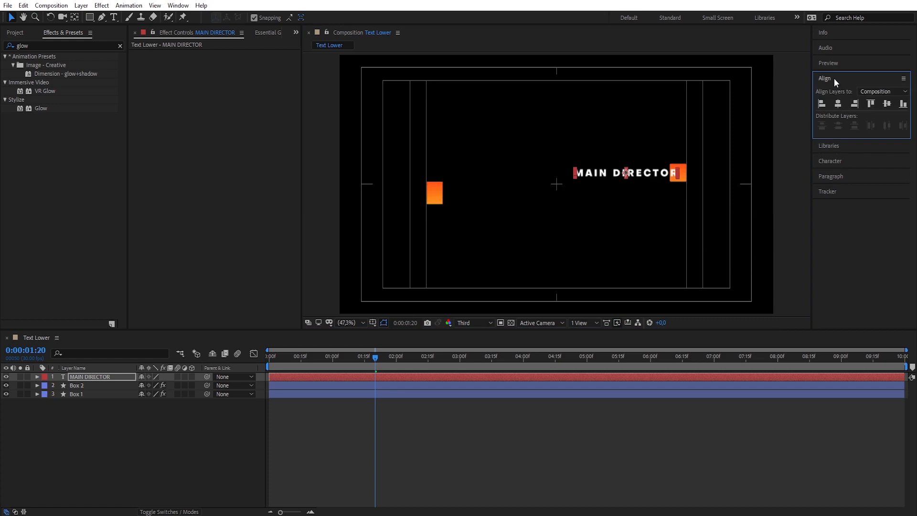
click(839, 104)
click(148, 456)
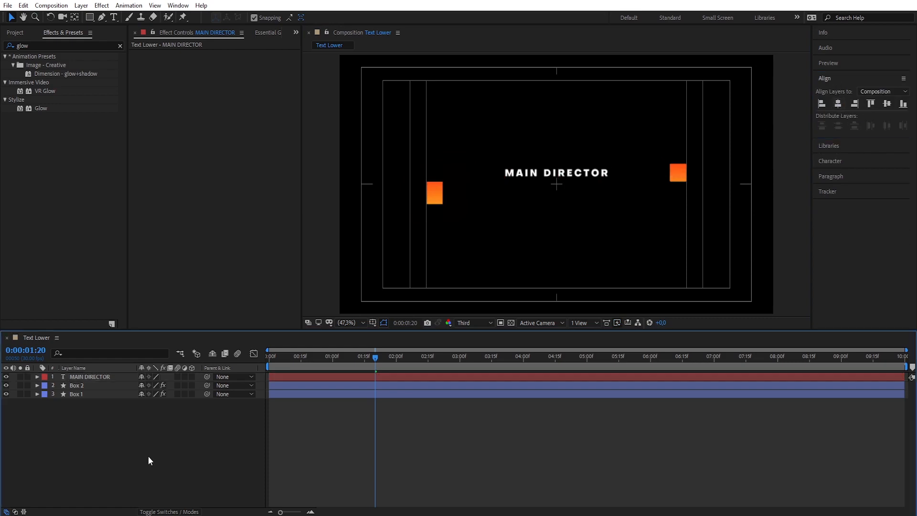
Add a second text layer with the person's name in capitals below MAIN DIRECTOR
click(113, 17)
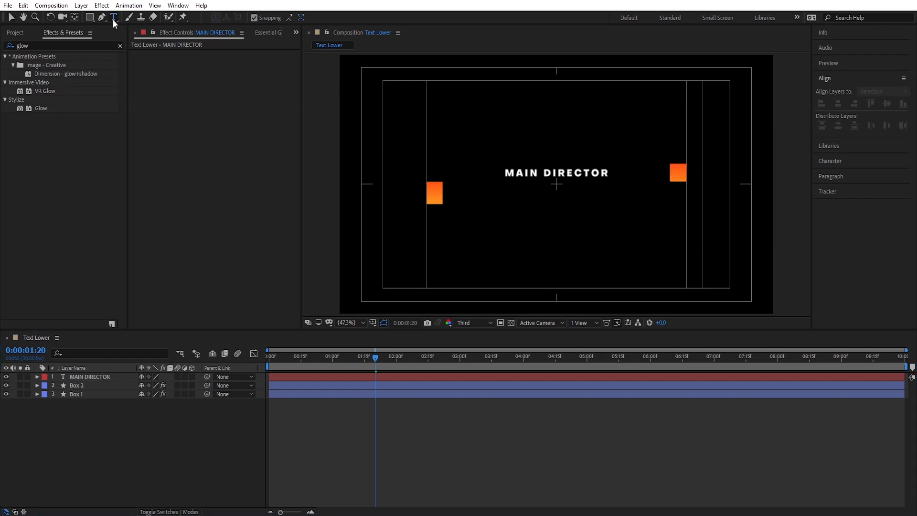
click(499, 206)
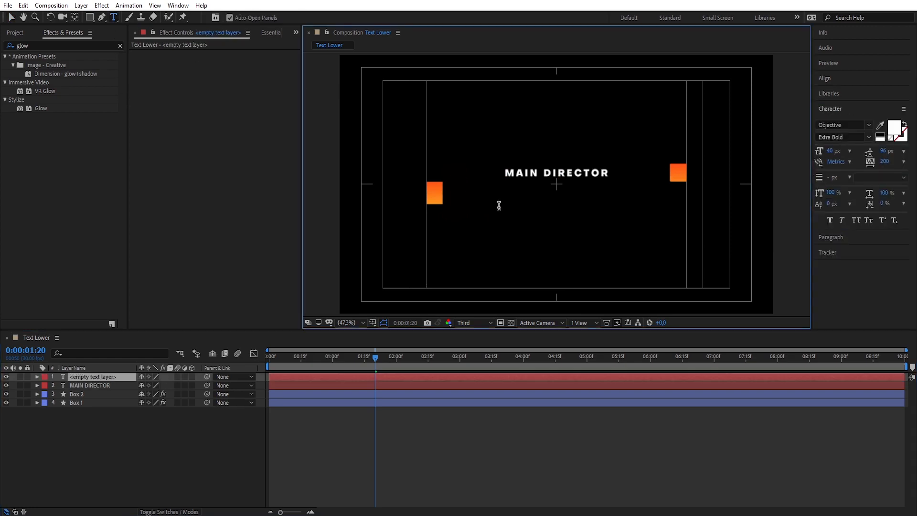
text(BUDIMAN)
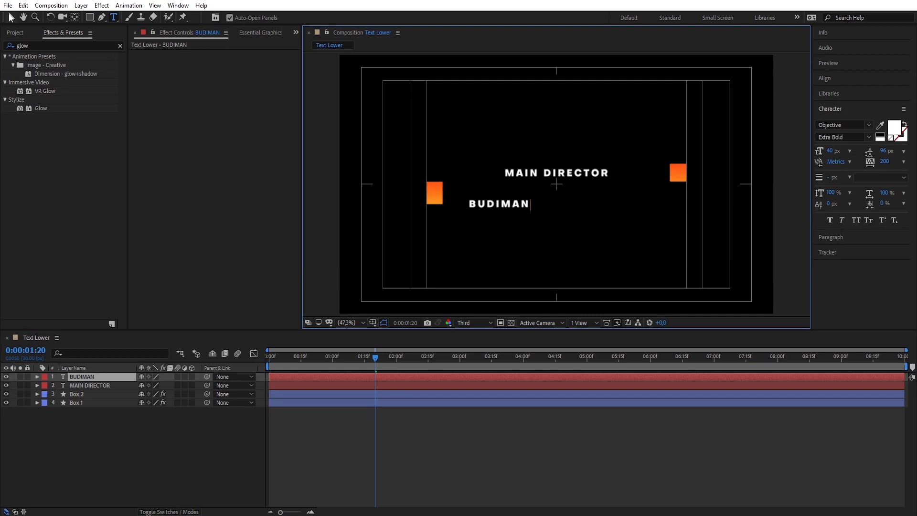
click(11, 18)
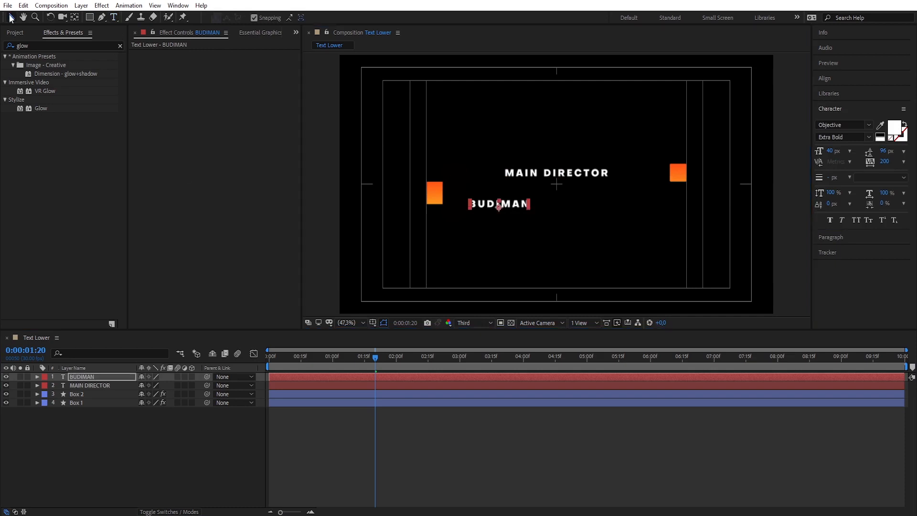
Set the name text's font size to 100 px and its tracking to 0
click(831, 151)
text(100)
key(Return)
key(Caps_Lock)
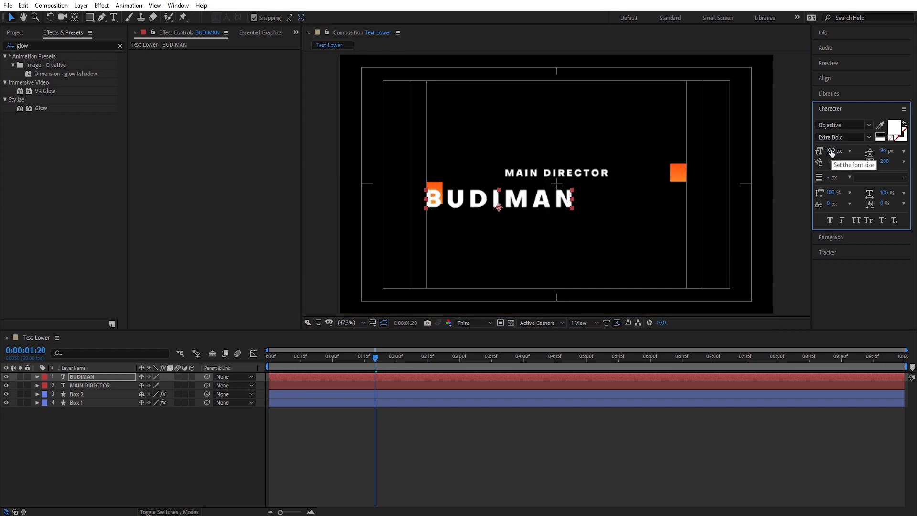
click(884, 161)
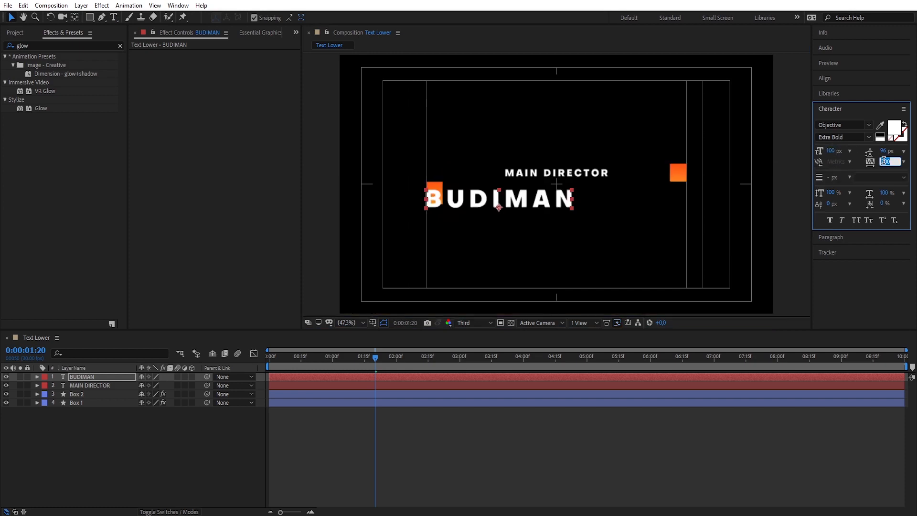
text(0)
key(Return)
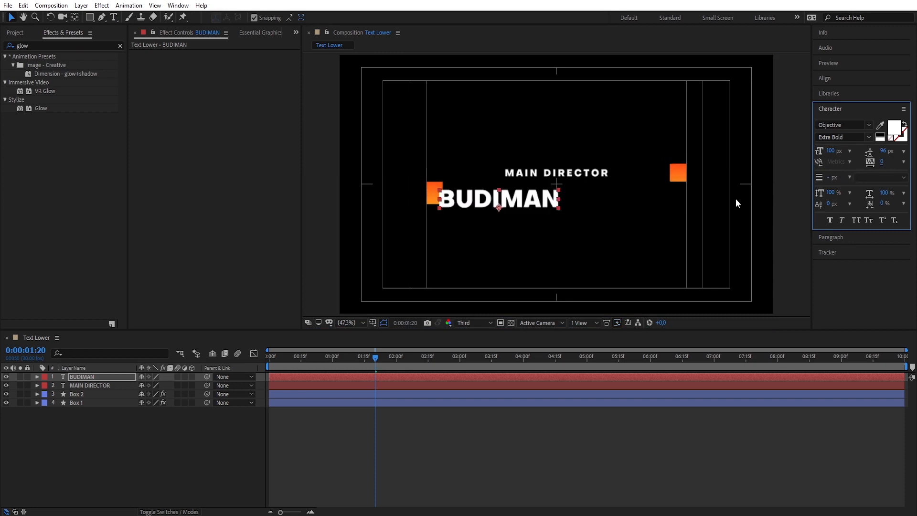
Center the name layer's anchor point and place the text level with Box 2, horizontally centered in the composition
click(75, 17)
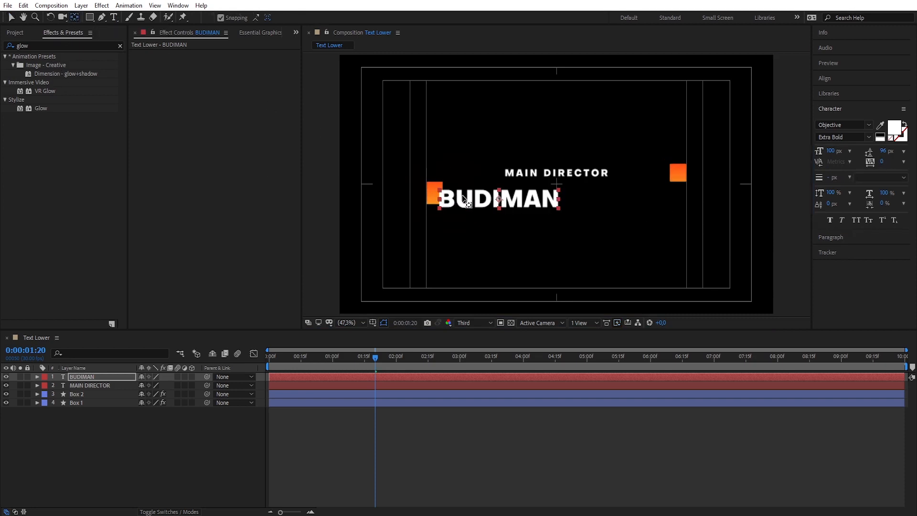
click(11, 17)
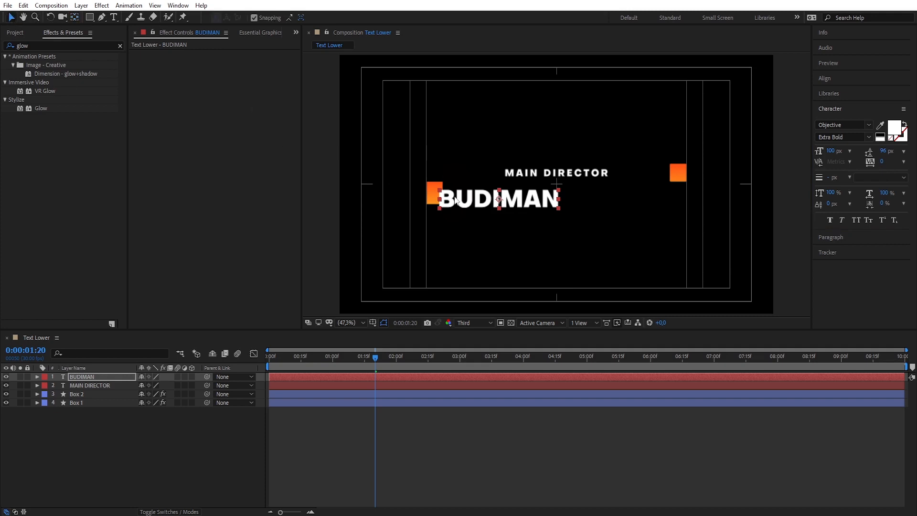
drag(455, 201, 451, 195)
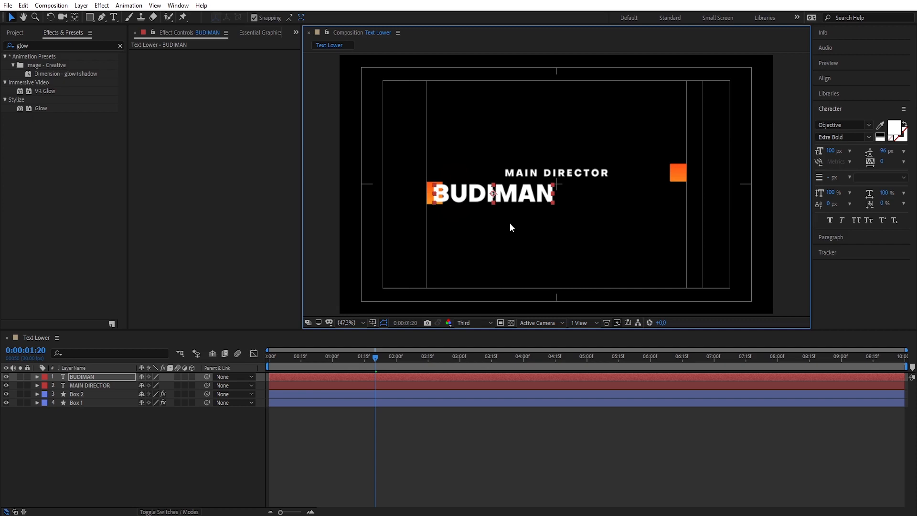
click(832, 79)
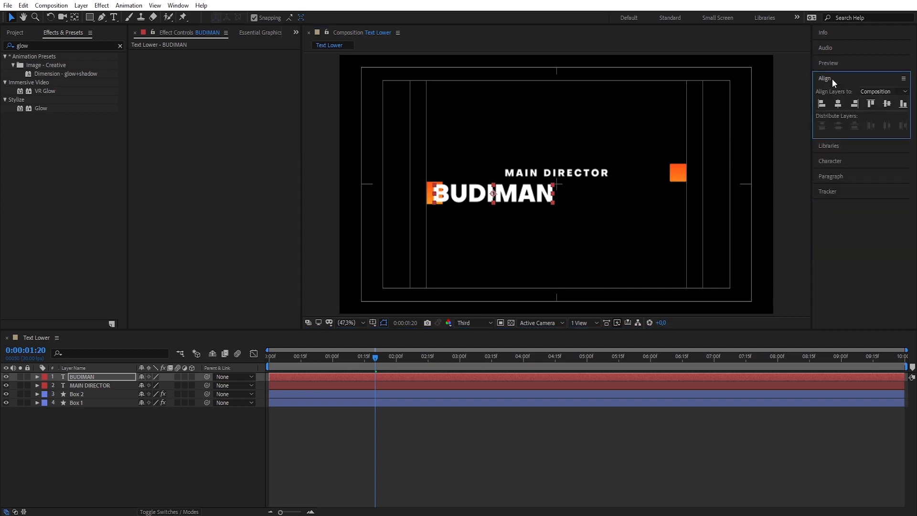
click(838, 104)
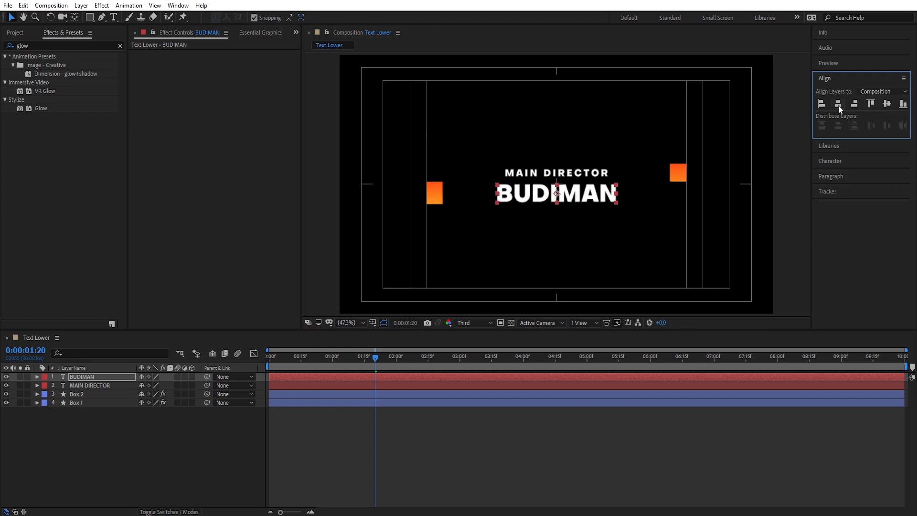
Duplicate the Box 1 layer and rename the copy Matte 1
click(435, 200)
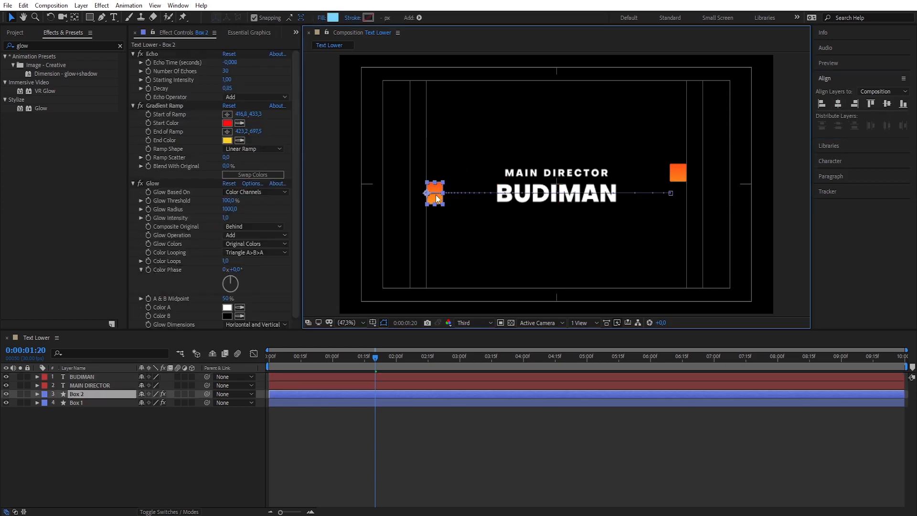
click(676, 178)
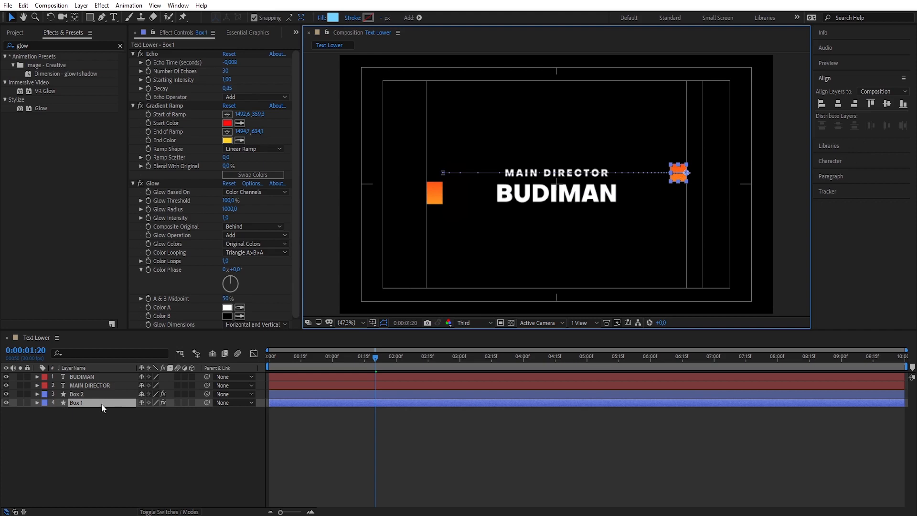
click(79, 404)
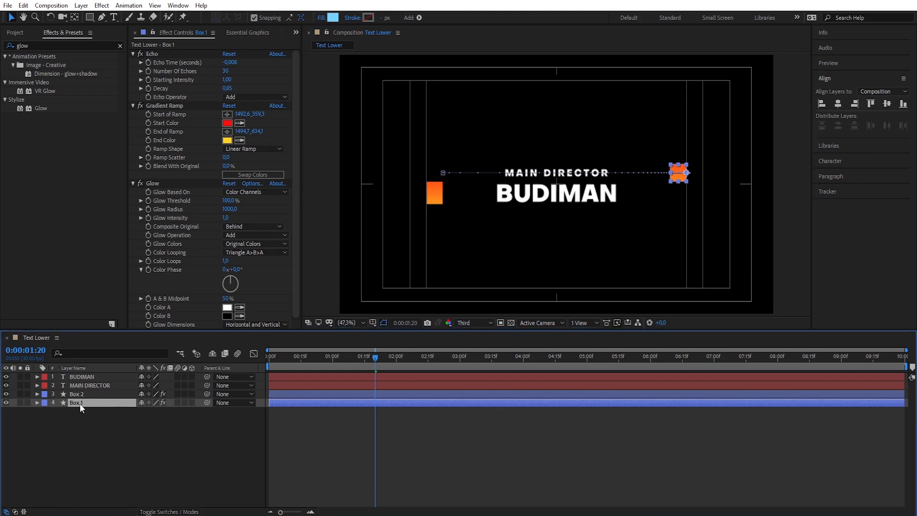
key(ctrl+d)
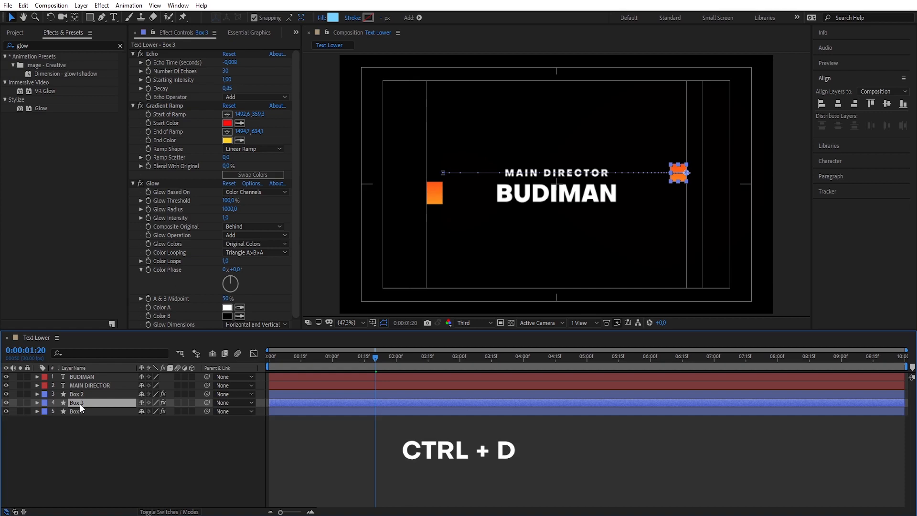
text(Matte 1)
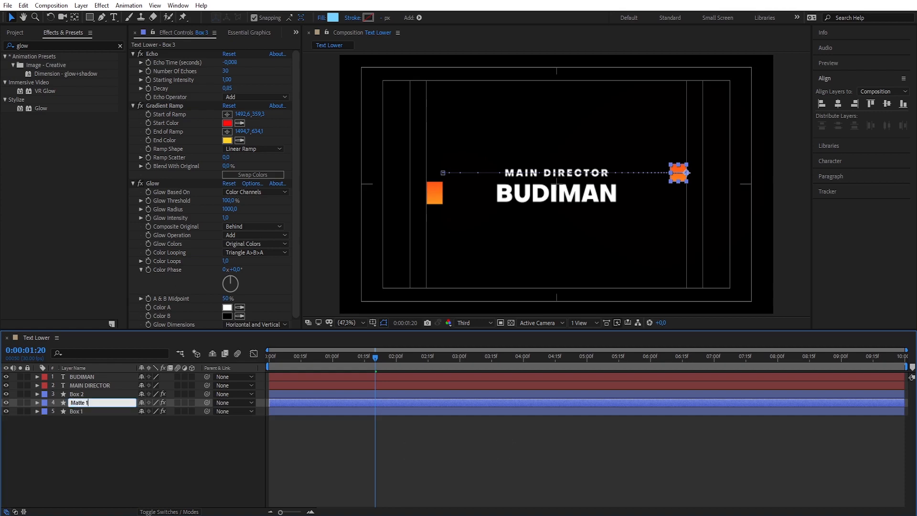
key(Return)
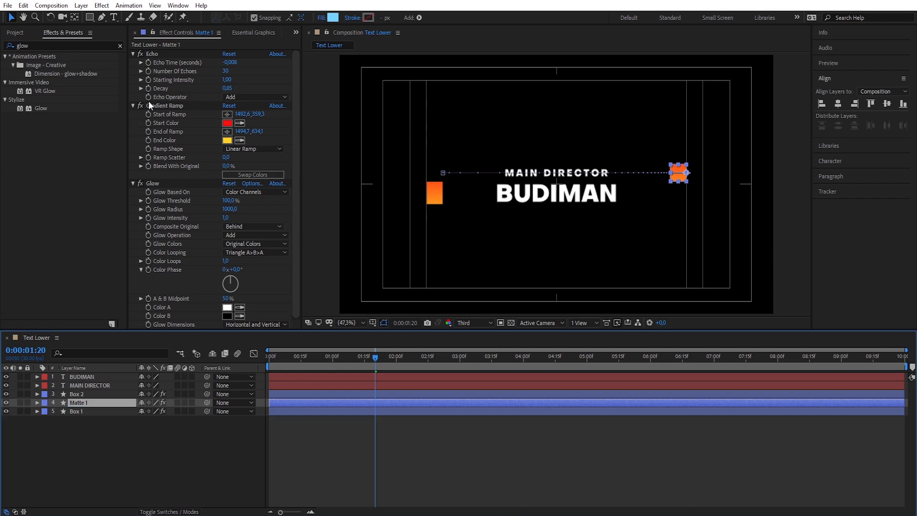
Remove the Echo, Gradient Ramp and Glow effects from Matte 1 and stretch its box leftward to span the inner vertical guides
click(157, 55)
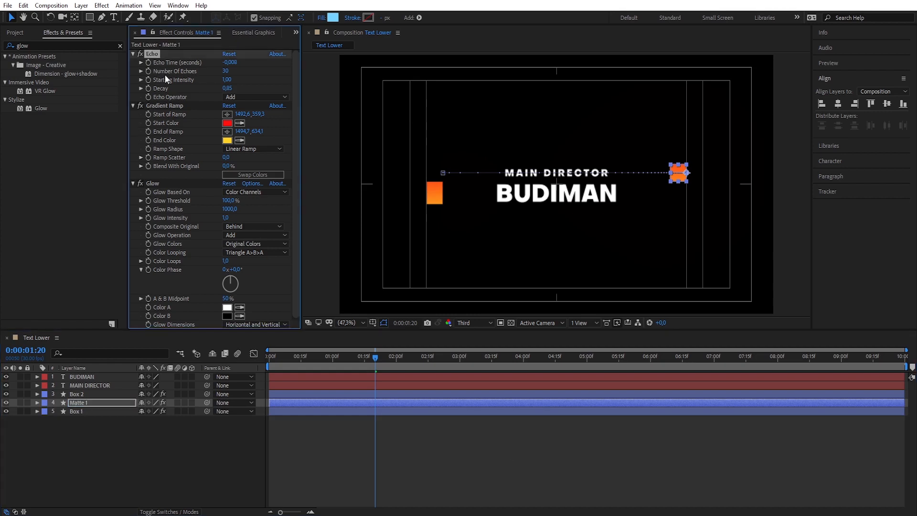
ctrl+click(159, 107)
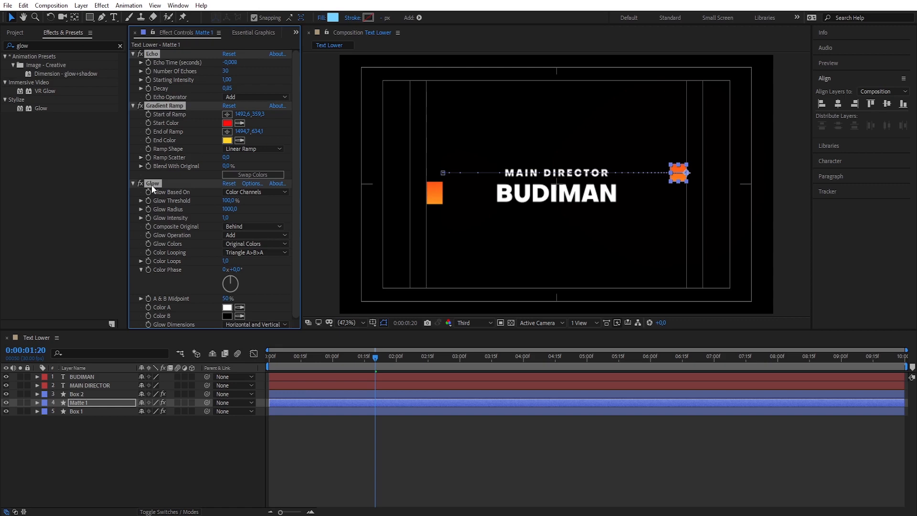
key(Delete)
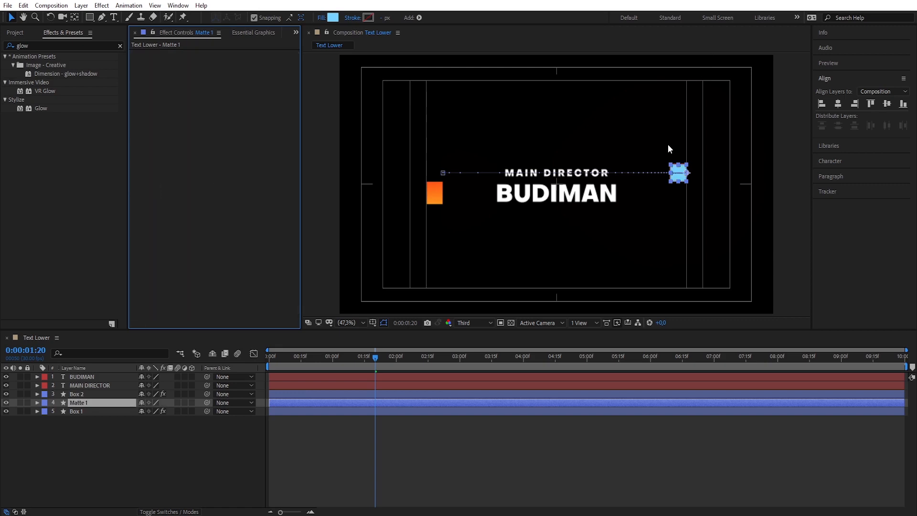
click(671, 175)
drag(672, 176, 428, 176)
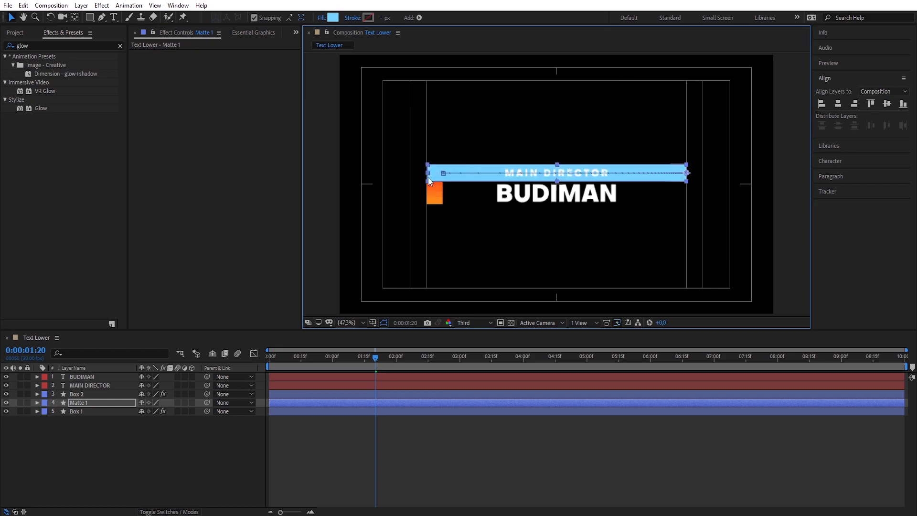
Place Matte 1 directly above the MAIN DIRECTOR layer and set that text's track matte to Alpha Matte "Matte 1"
click(80, 401)
drag(80, 402, 86, 386)
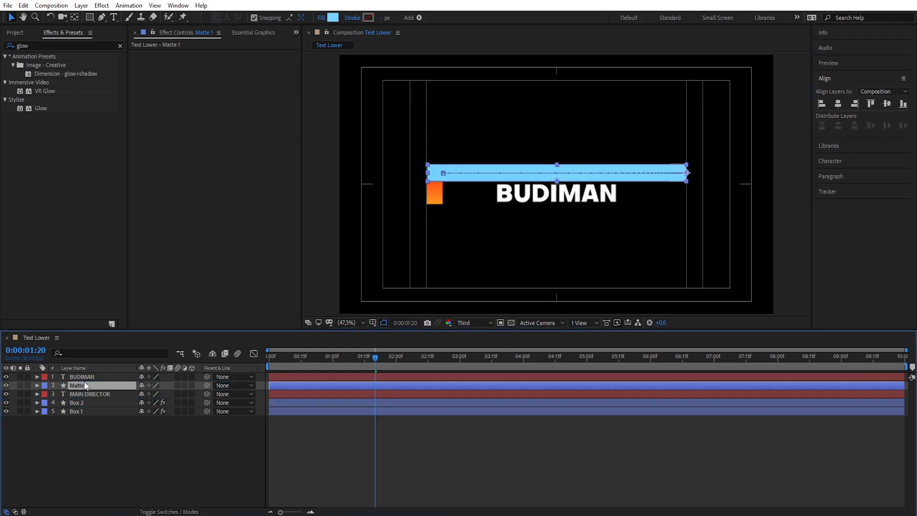
click(93, 394)
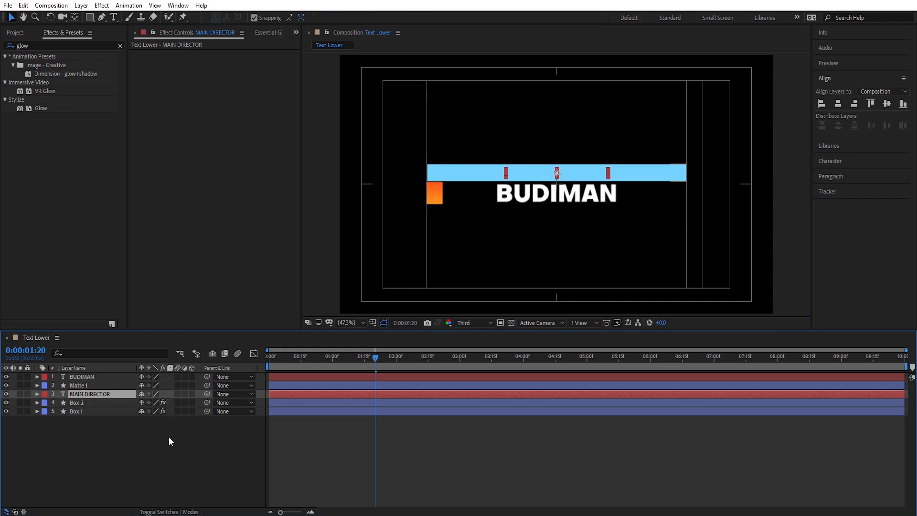
click(177, 512)
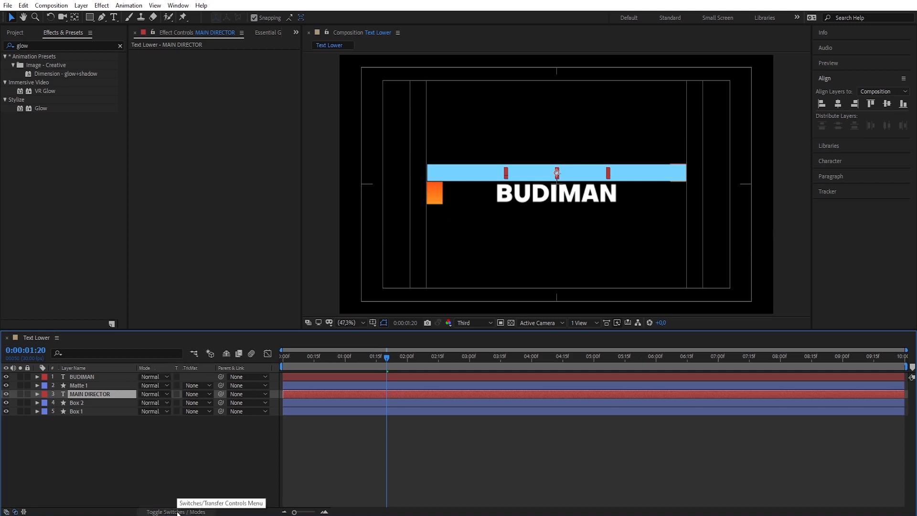
click(207, 394)
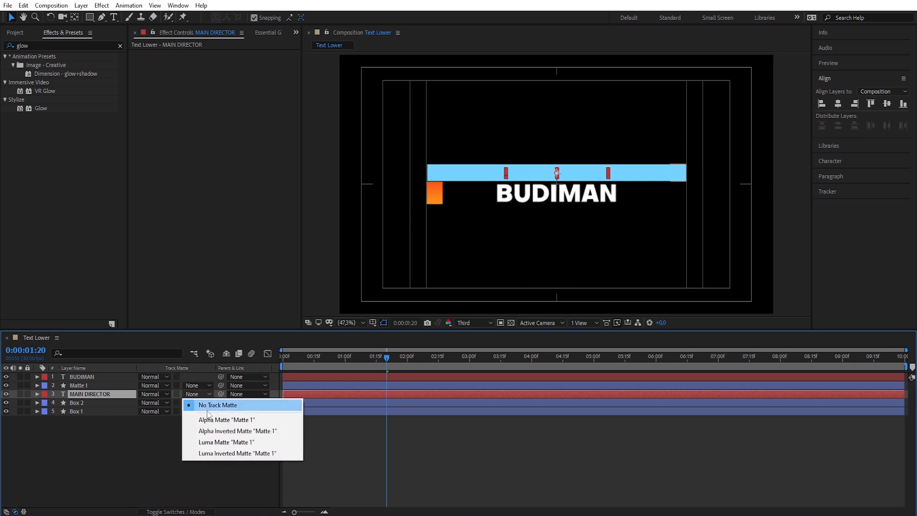
click(215, 420)
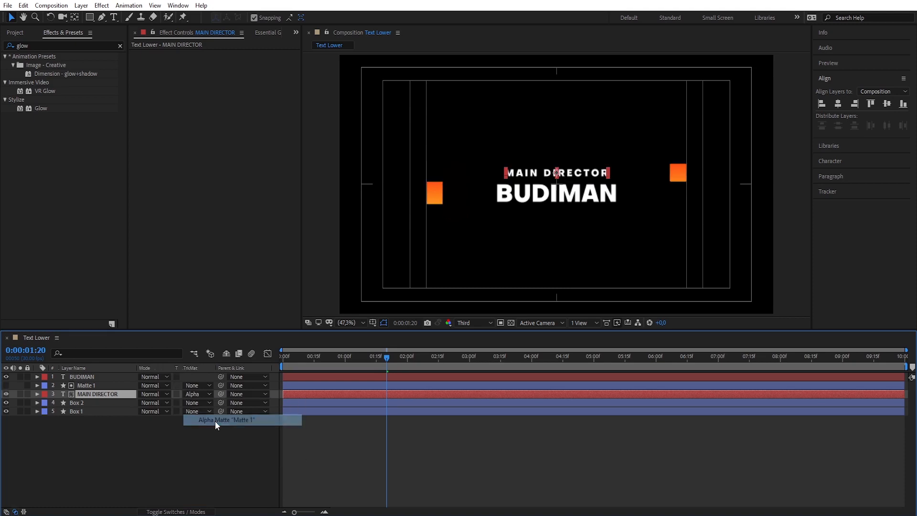
Duplicate the Box 2 layer and rename the copy Matte 2
click(80, 403)
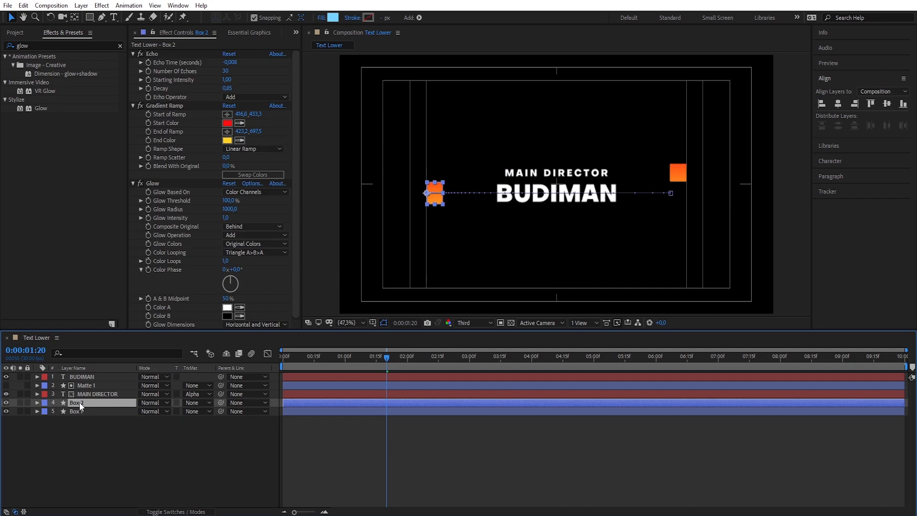
key(ctrl+d)
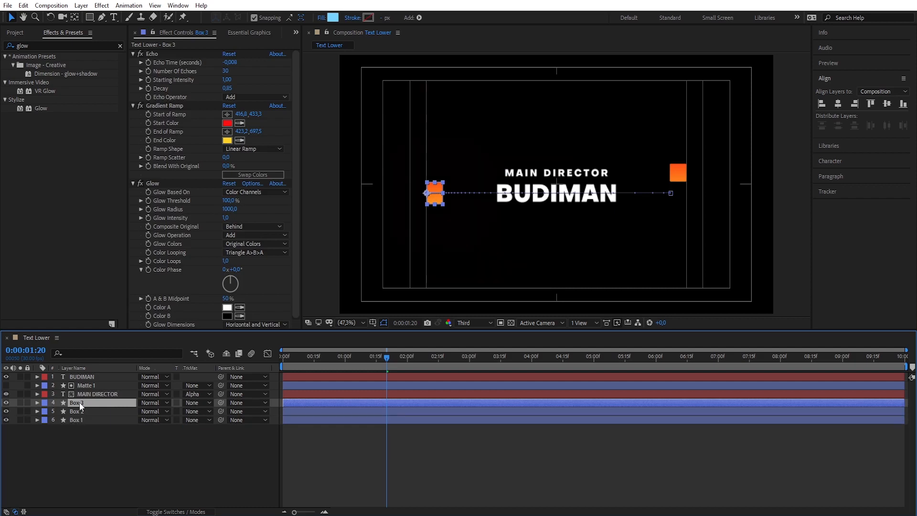
key(Return)
text(Matte 2)
key(Return)
Remove the Echo, Gradient Ramp and Glow effects from the Matte 2 layer
click(149, 54)
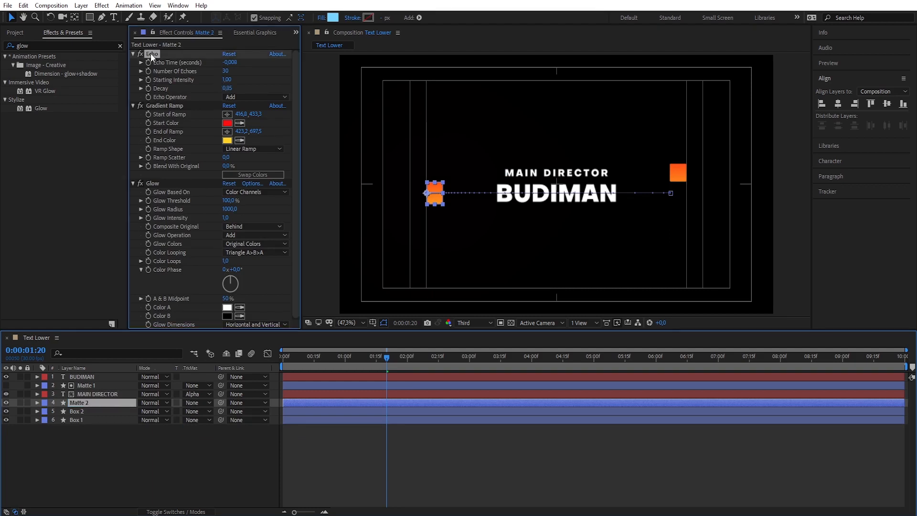
ctrl+click(161, 106)
ctrl+click(152, 184)
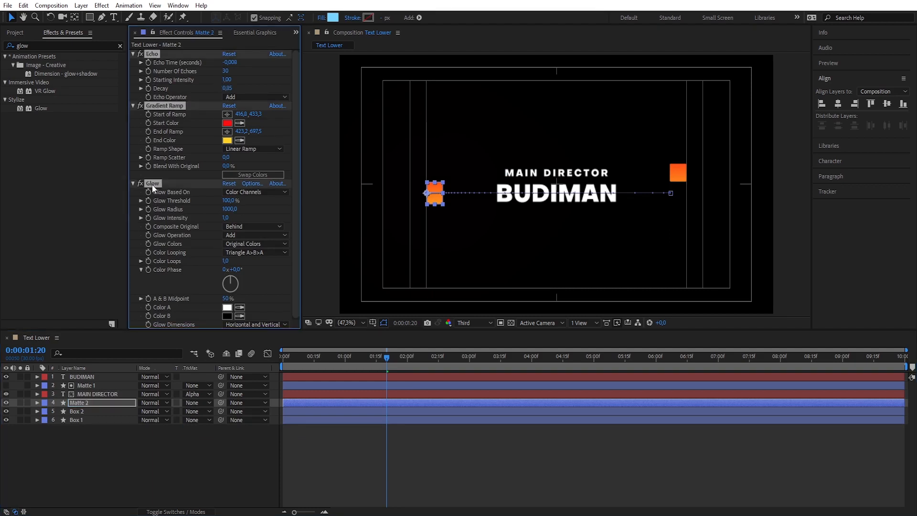
key(Delete)
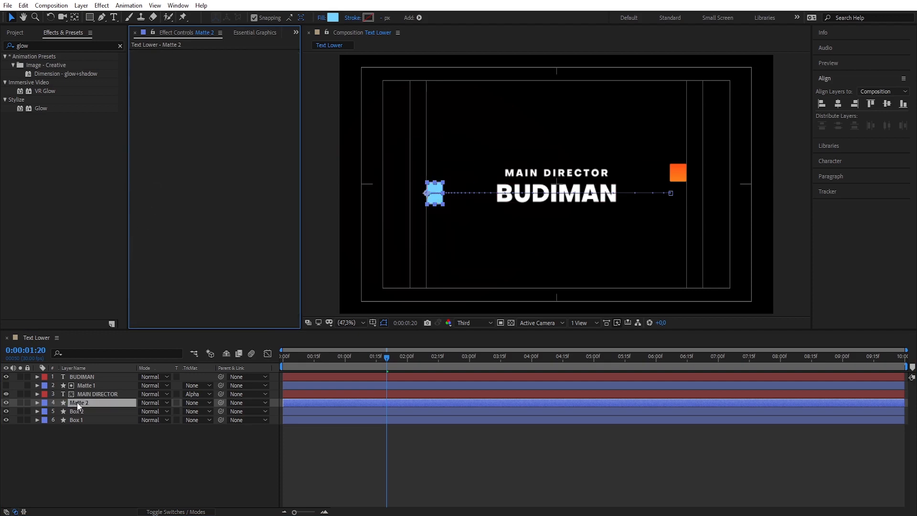
Move Matte 2 above the name layer, stretch it rightward to the inner guide, and set the name's track matte to Alpha Matte "Matte 2"
drag(78, 405, 83, 377)
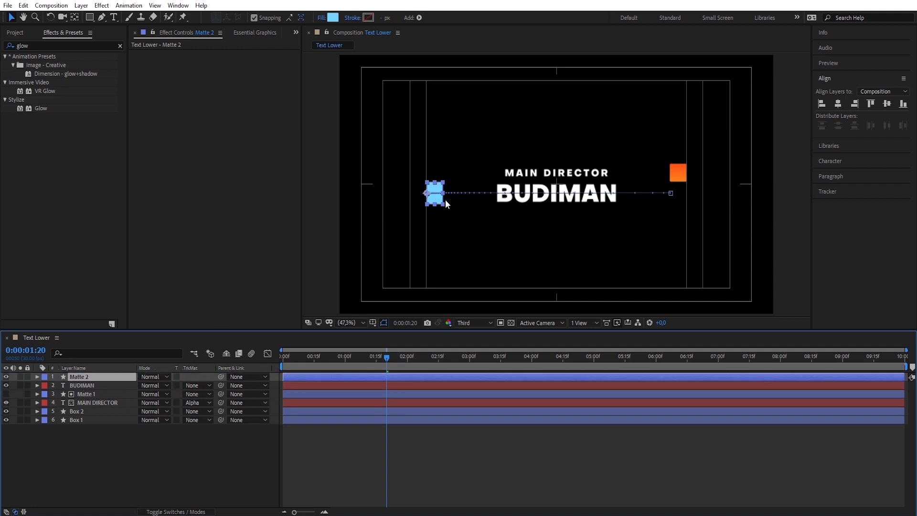
drag(443, 197, 686, 202)
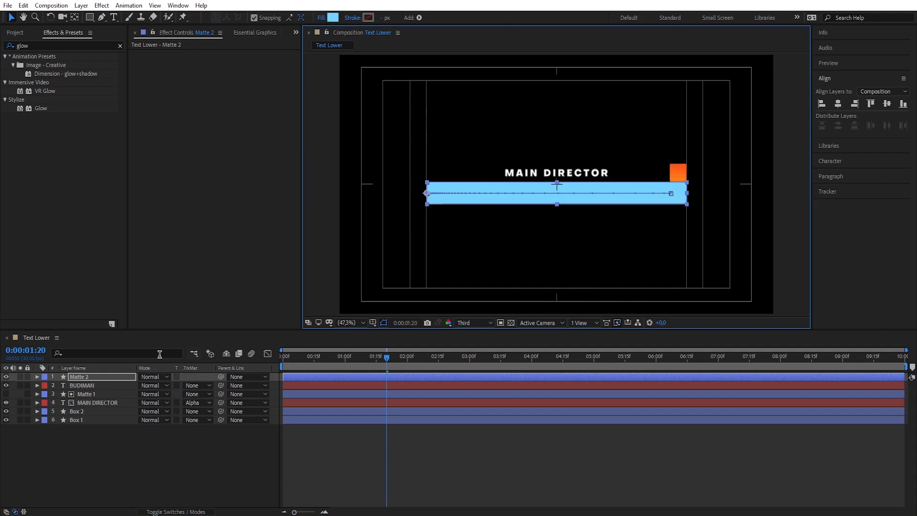
click(94, 386)
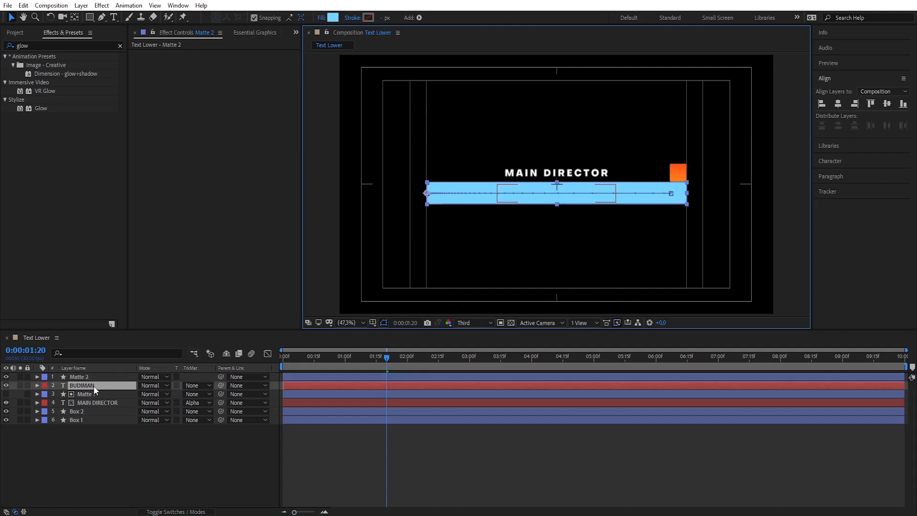
click(209, 386)
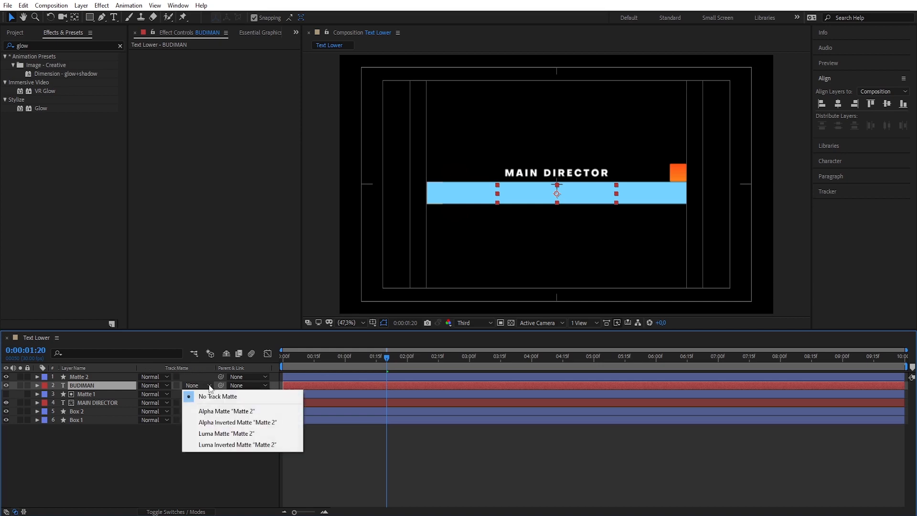
click(222, 412)
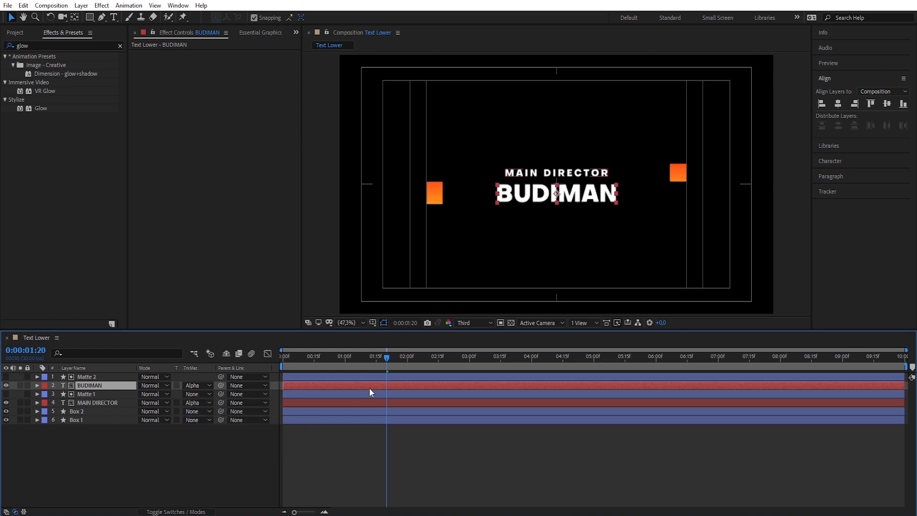
Play the animation repeatedly from the first frame to check how the sliding boxes reveal the title and name text
drag(389, 357, 279, 362)
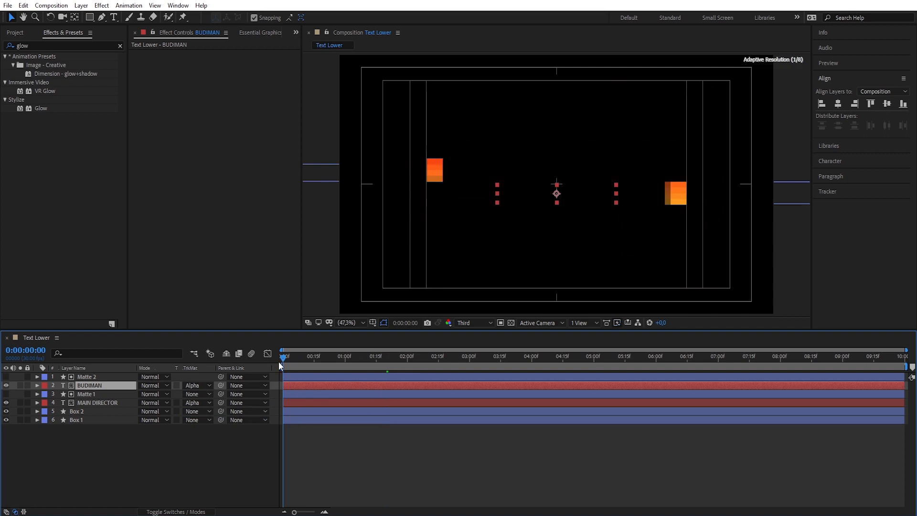
click(296, 445)
key(space)
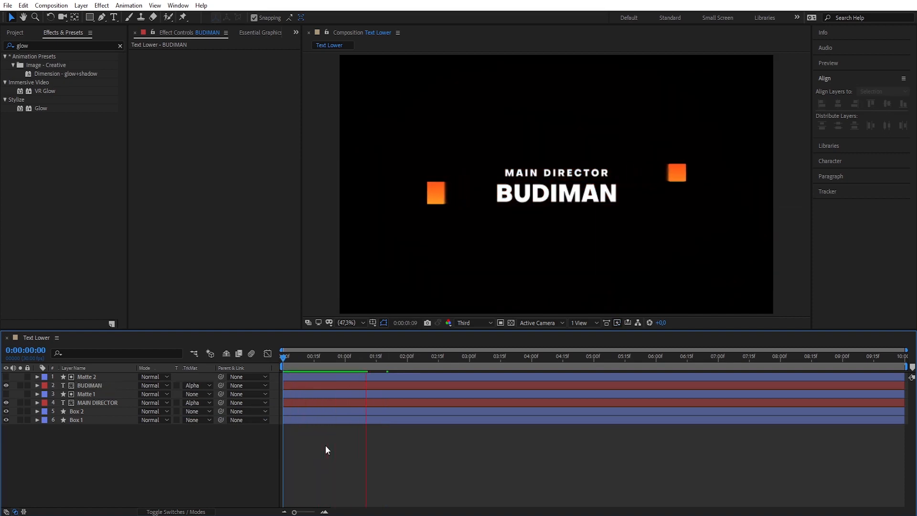
key(space)
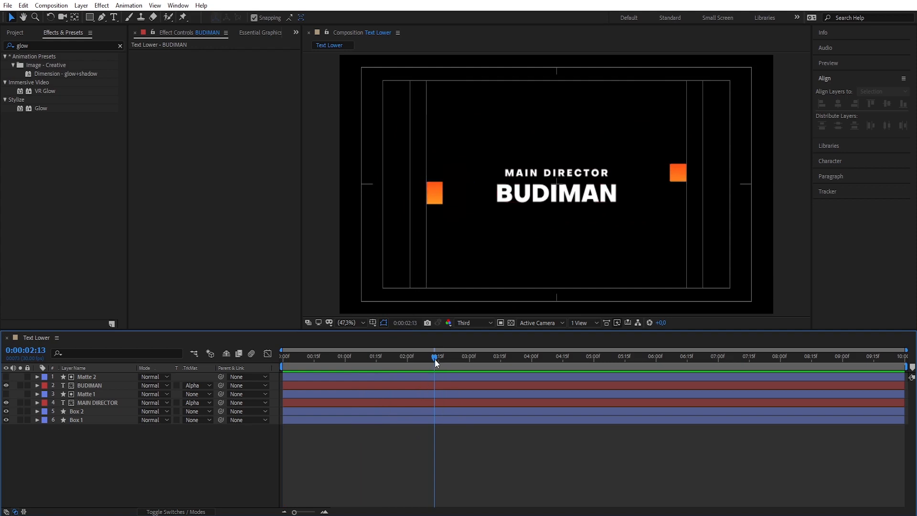
drag(435, 359, 275, 360)
key(space)
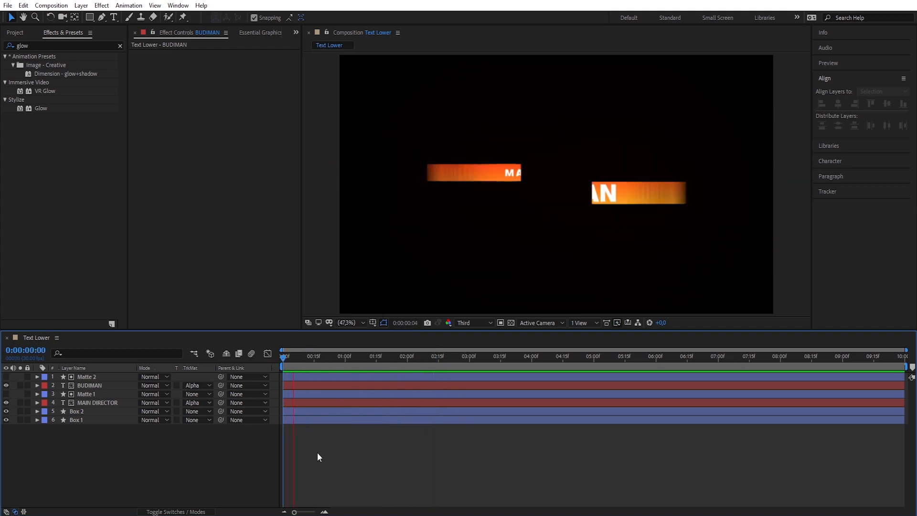
key(space)
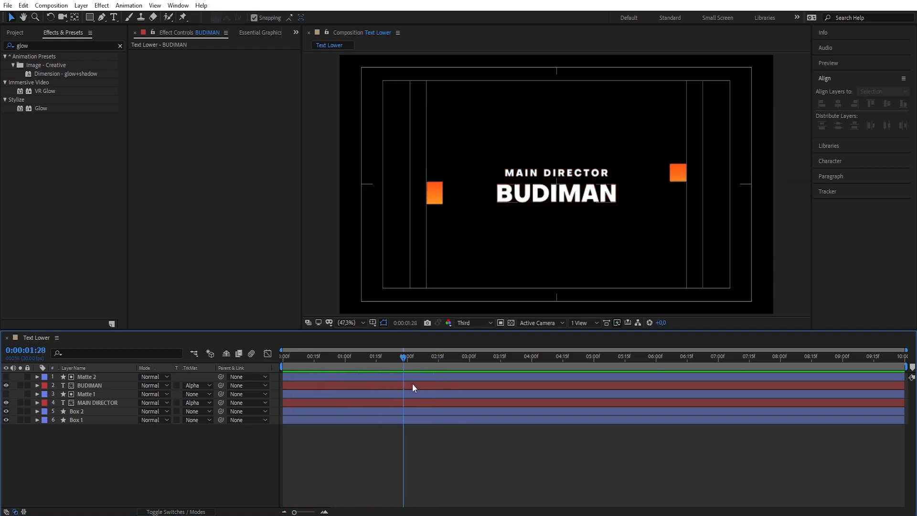
drag(403, 360, 273, 357)
key(space)
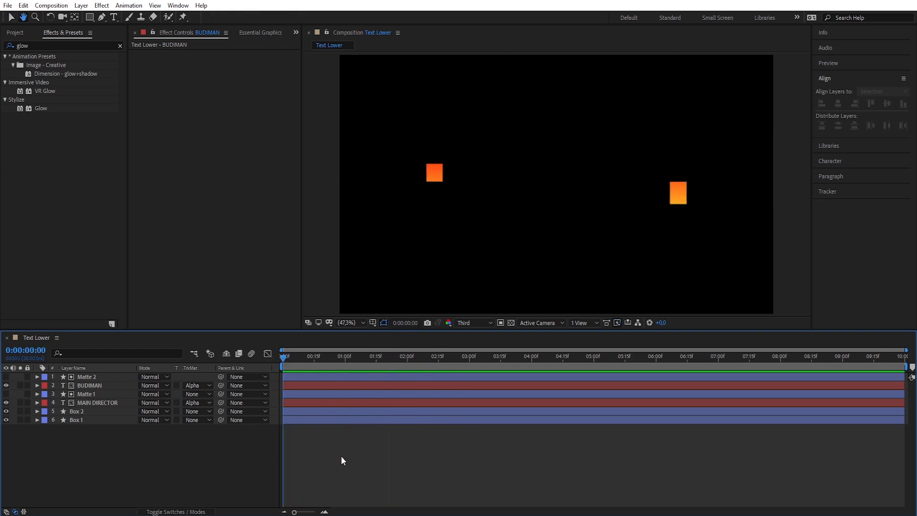
key(space)
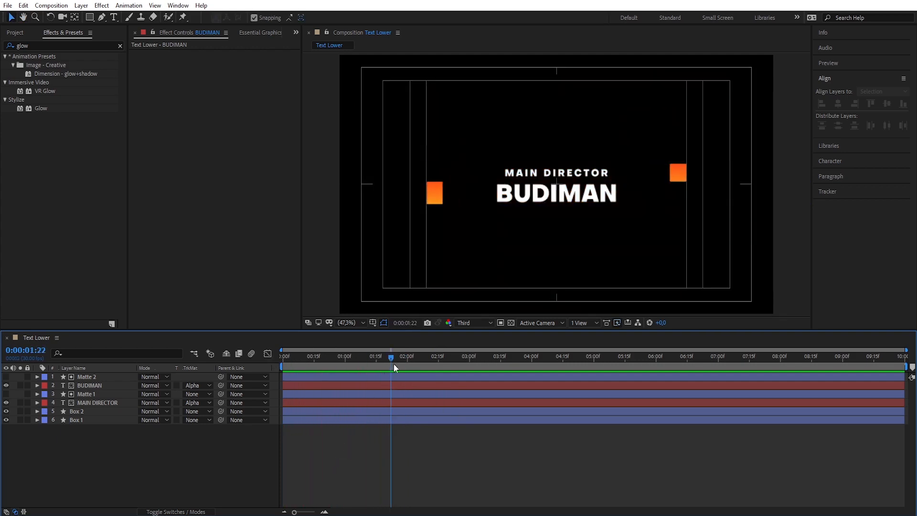
drag(392, 359, 257, 359)
key(space)
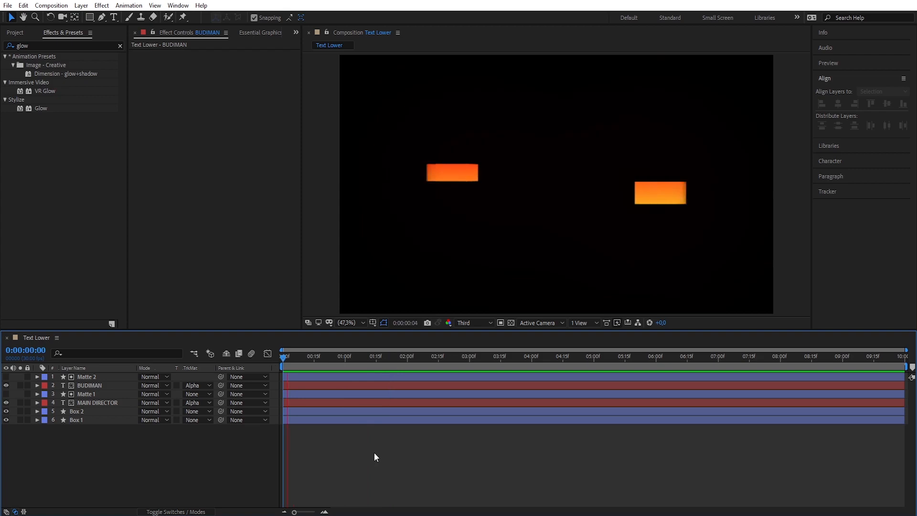
key(space)
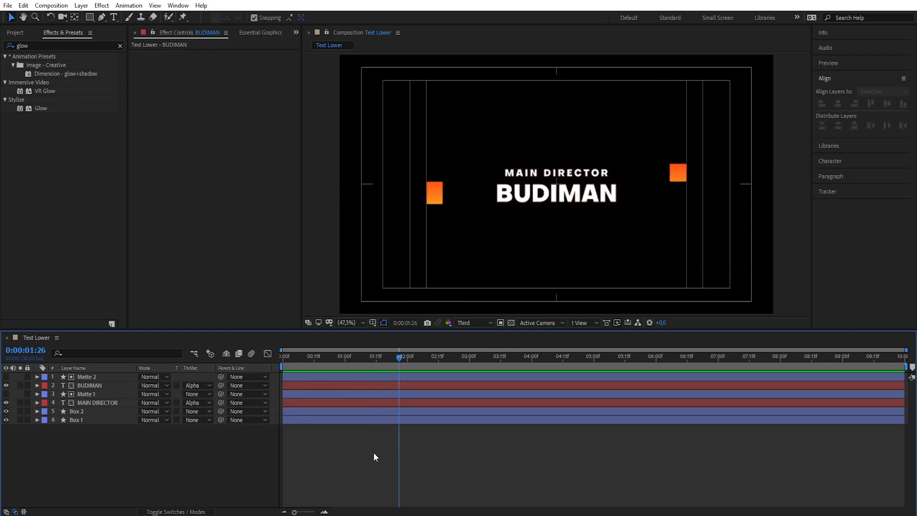
Pre-compose all six layers into a new composition named Tekx 1, moving all attributes into it
drag(105, 446, 84, 377)
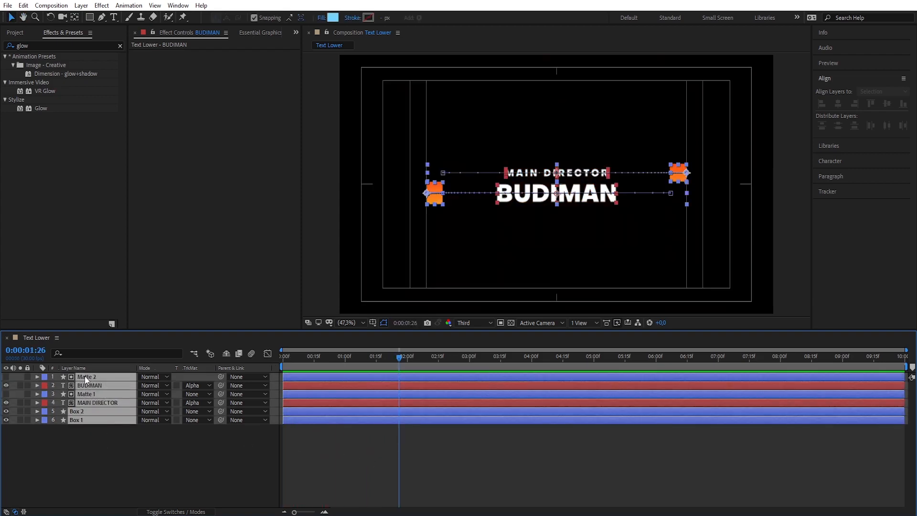
right_click(86, 393)
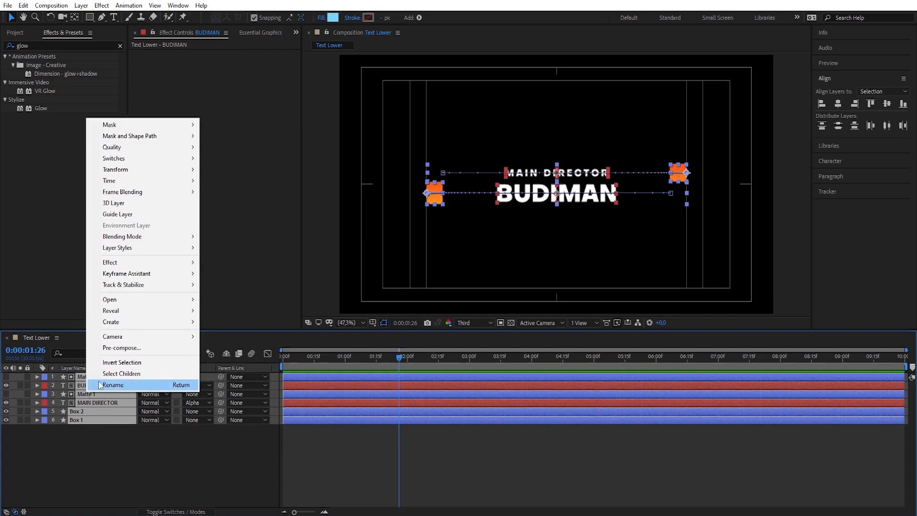
click(123, 347)
text(Tekx 1)
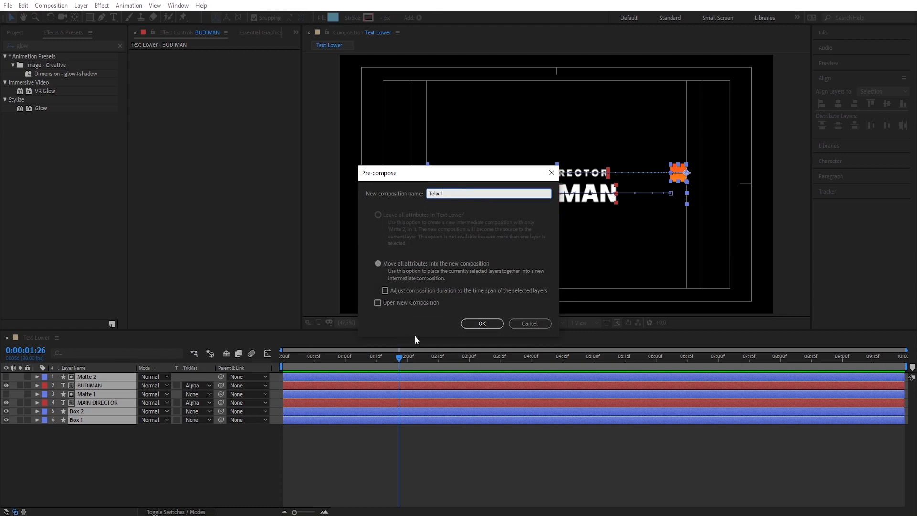
click(492, 322)
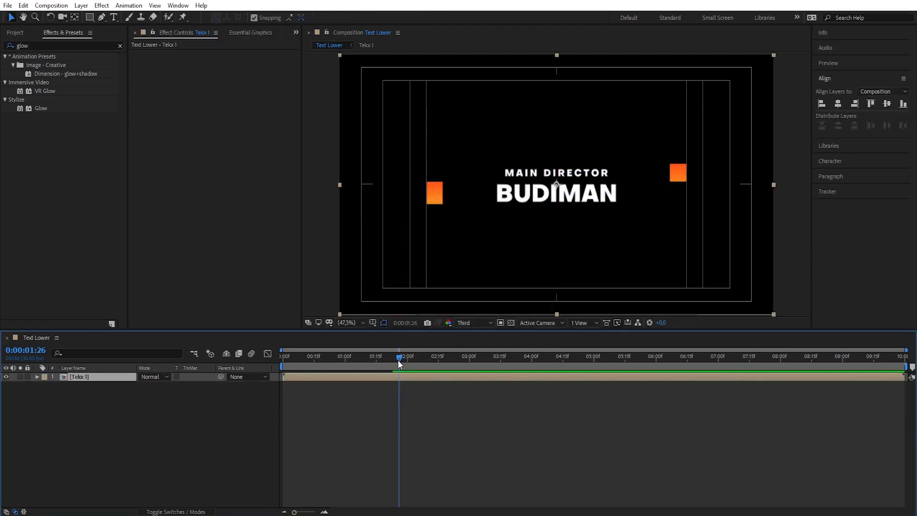
Trim the Tekx 1 layer to end at 0:00:03:00 and duplicate it, with the copy starting at 0:00:03:00
drag(400, 357, 468, 370)
key(alt+bracketright)
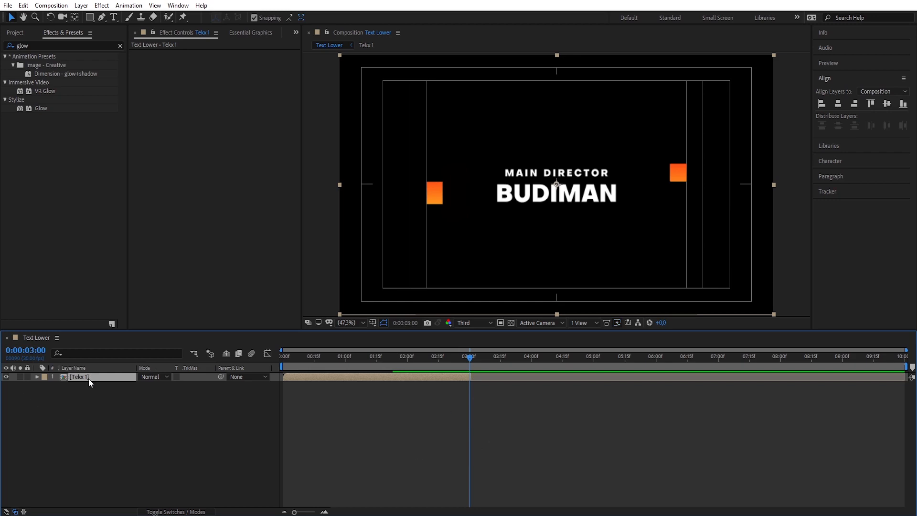
key(ctrl+d)
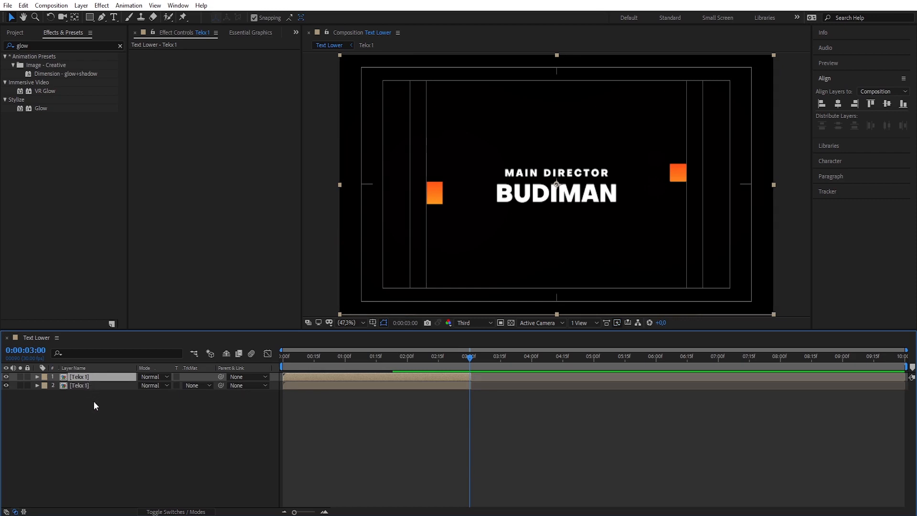
drag(329, 376, 514, 376)
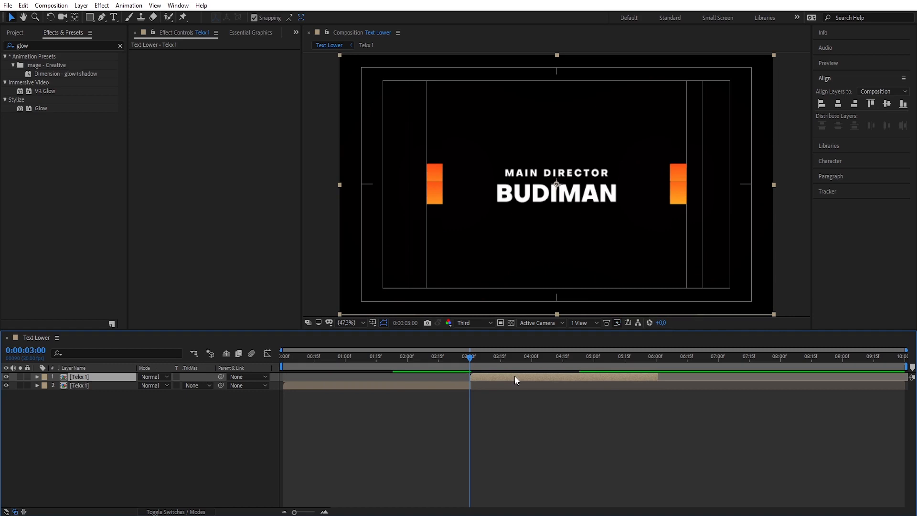
Time-reverse the Tekx 1 copy that starts at 0:00:03:00
right_click(515, 377)
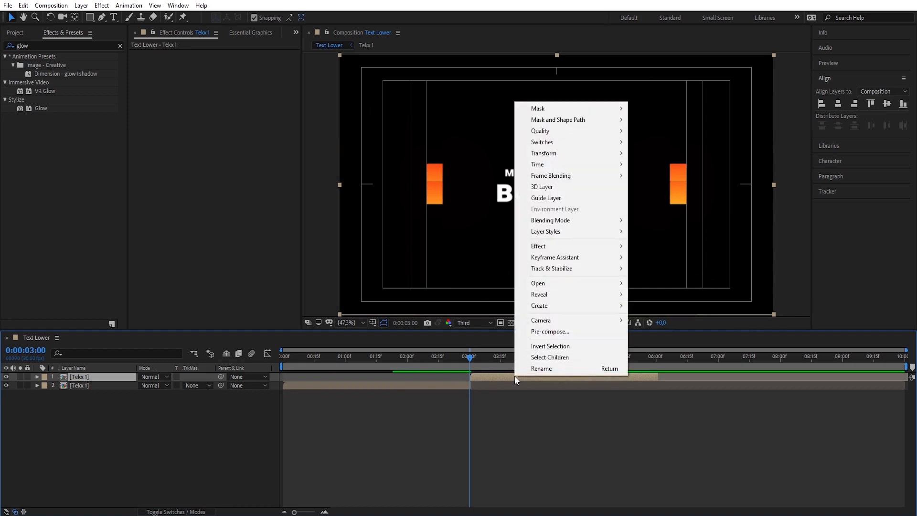
mouse_move(561, 165)
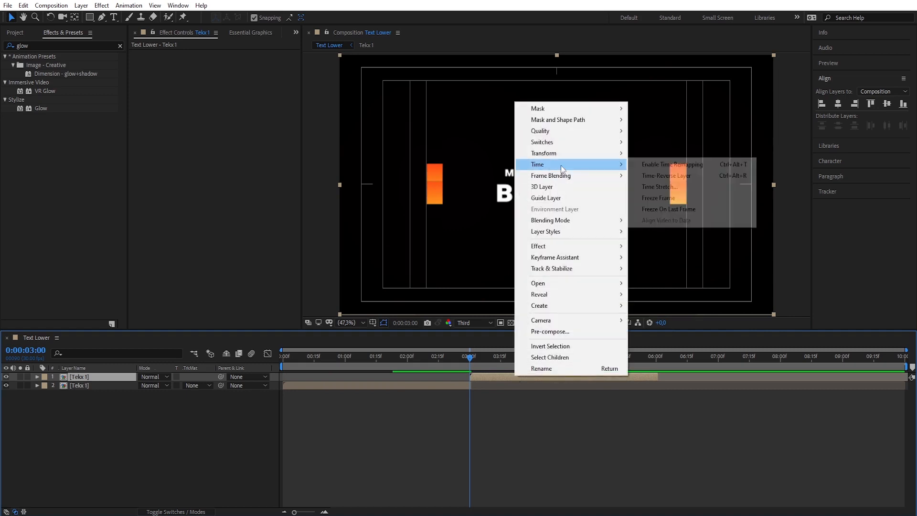
click(648, 175)
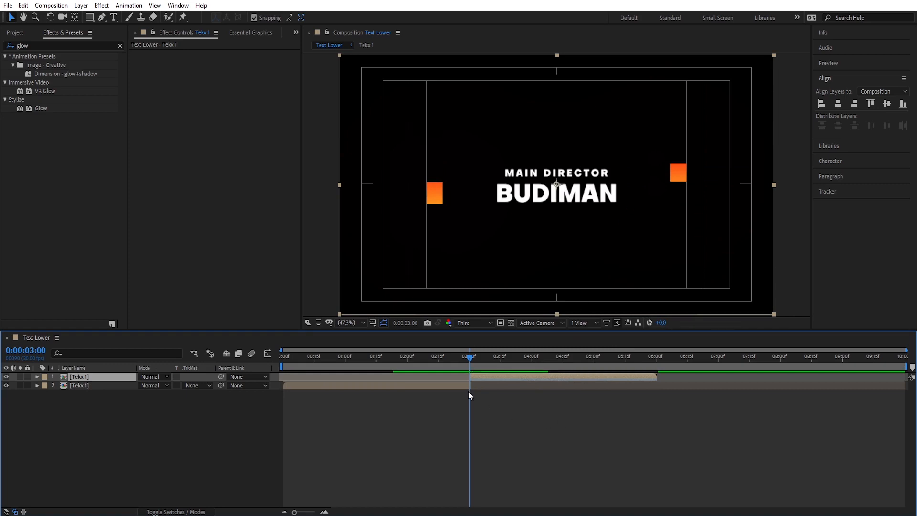
Play the Text Lower sequence from the first frame to check the reversed ending
drag(469, 357, 277, 360)
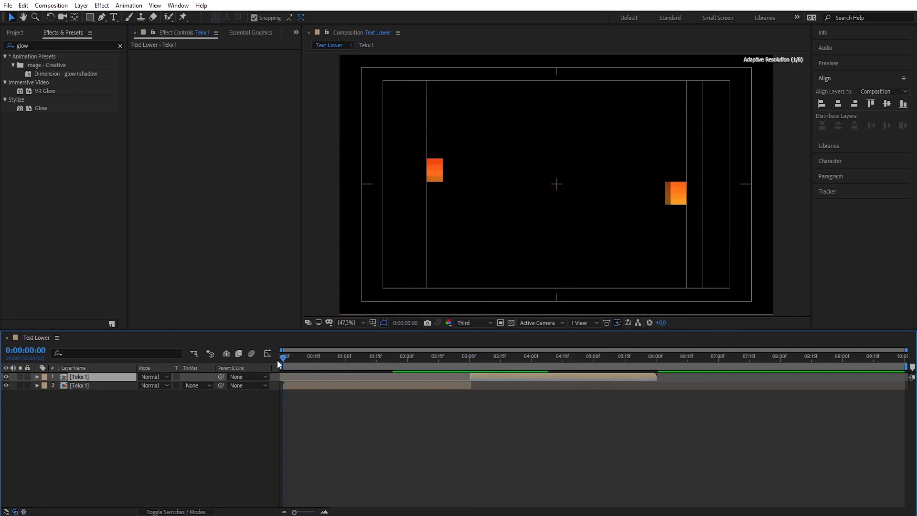
click(311, 419)
key(space)
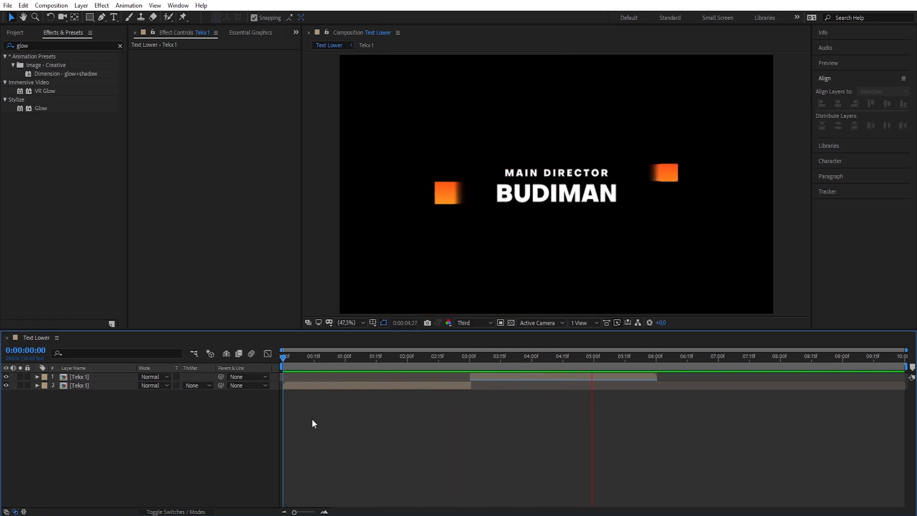
key(space)
drag(676, 358, 425, 361)
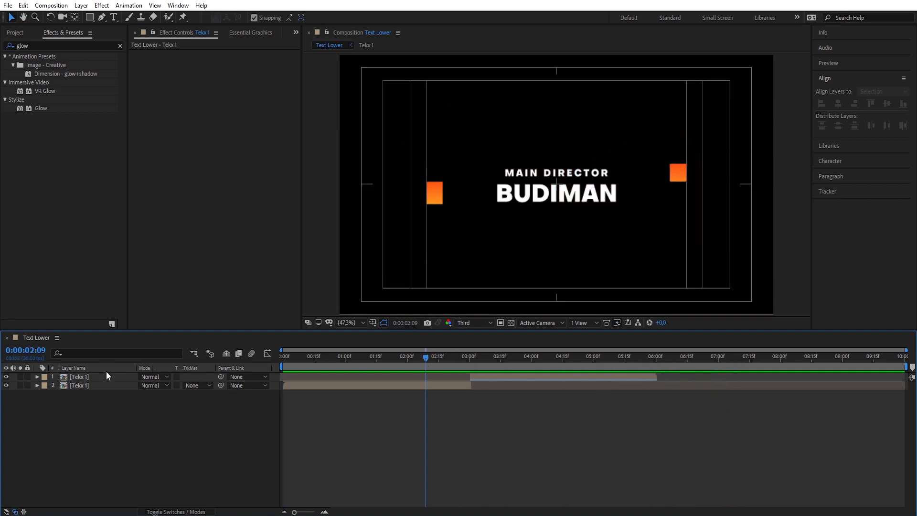
Open the Tekx 1 composition and shift all six layers so they start at 0:00:00:15
double_click(82, 386)
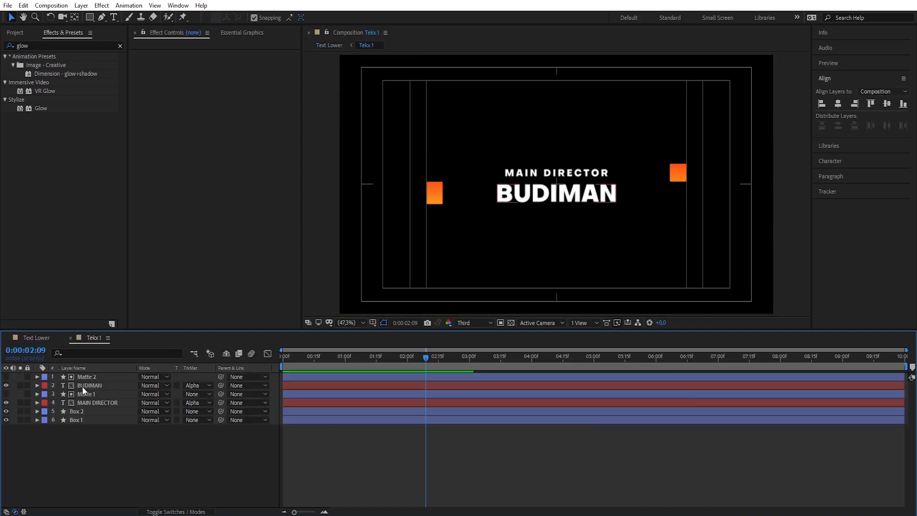
drag(84, 417, 82, 378)
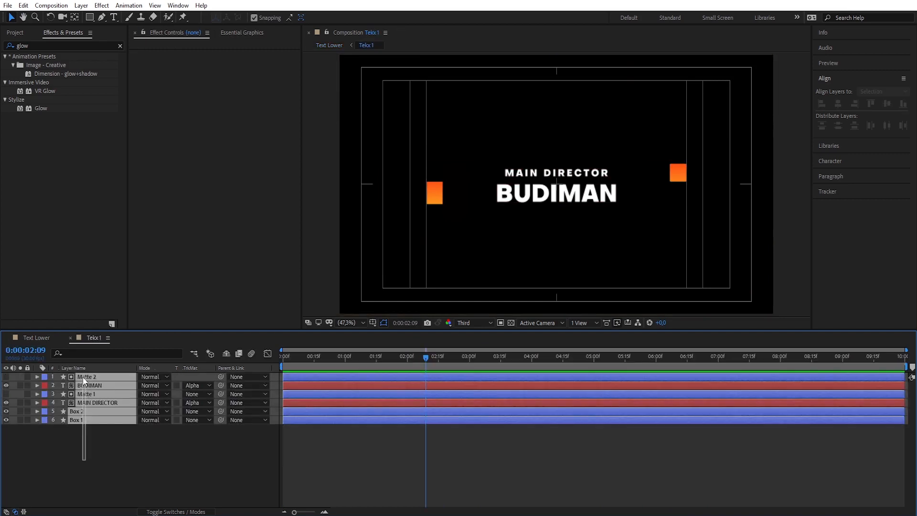
drag(307, 377, 340, 377)
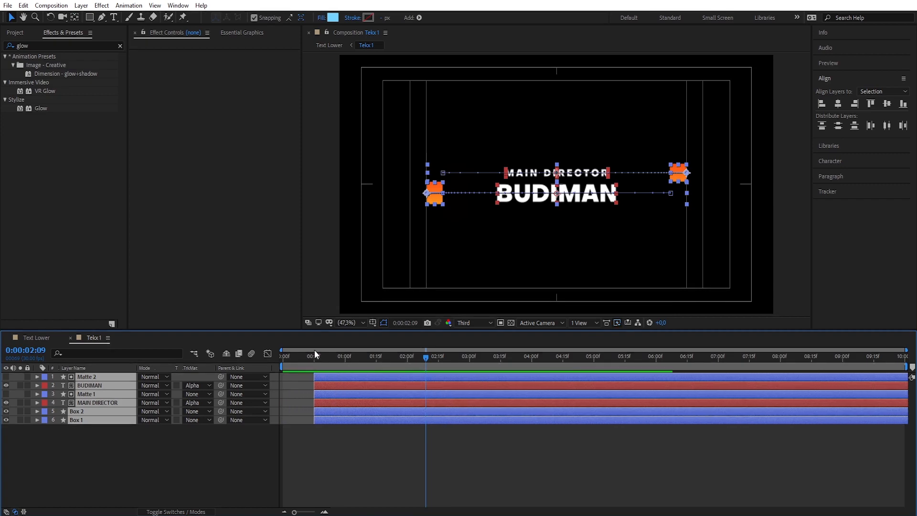
click(322, 440)
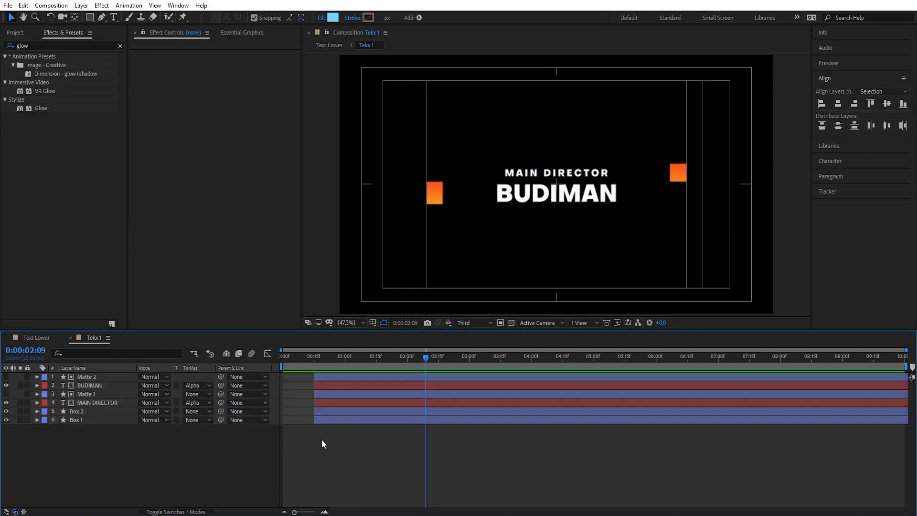
Extend the in points of Box 1 and Box 2 back to 0:00:00:00
click(338, 412)
shift+click(342, 420)
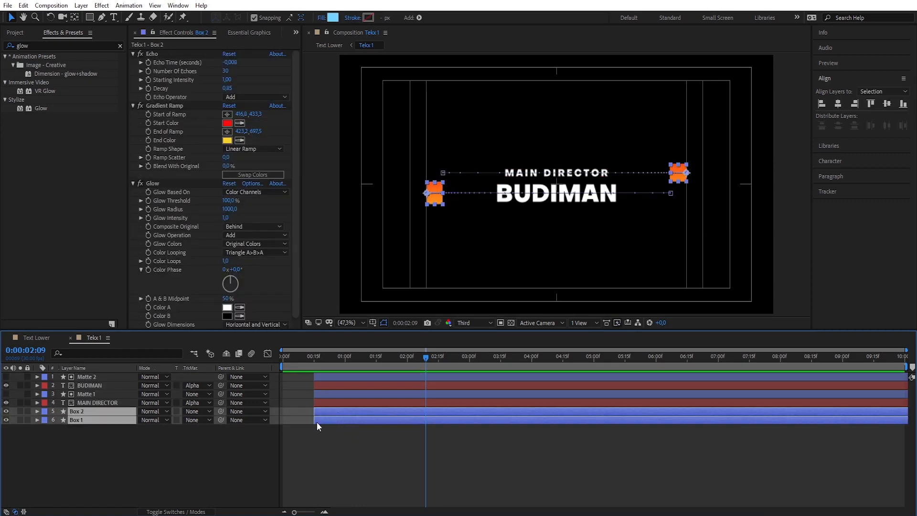
drag(314, 414, 283, 416)
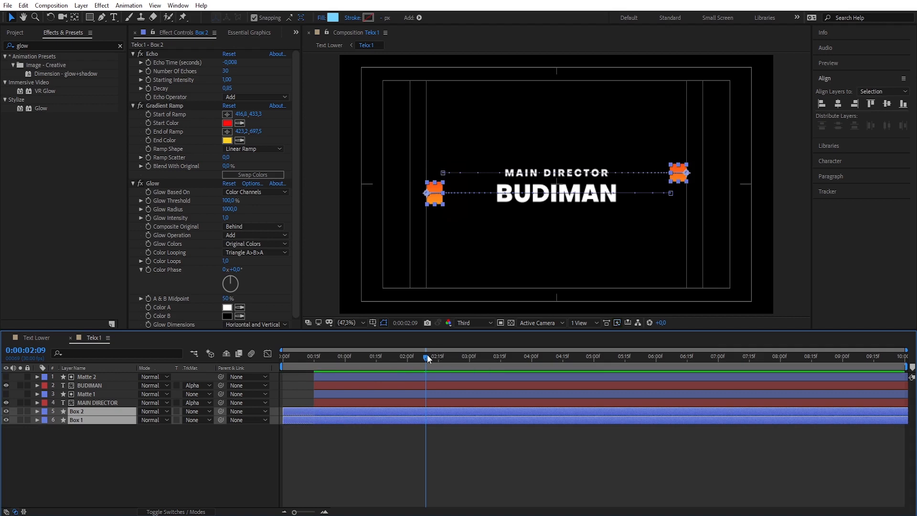
Split Box 1 and Box 2 at 0:00:00:15 and move Box 3 directly beneath Box 4
drag(426, 357, 314, 362)
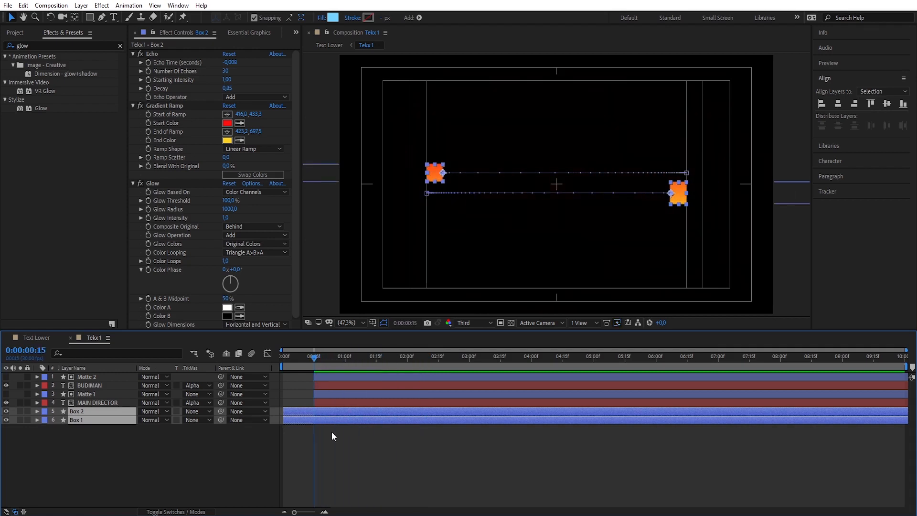
key(ctrl+shift+d)
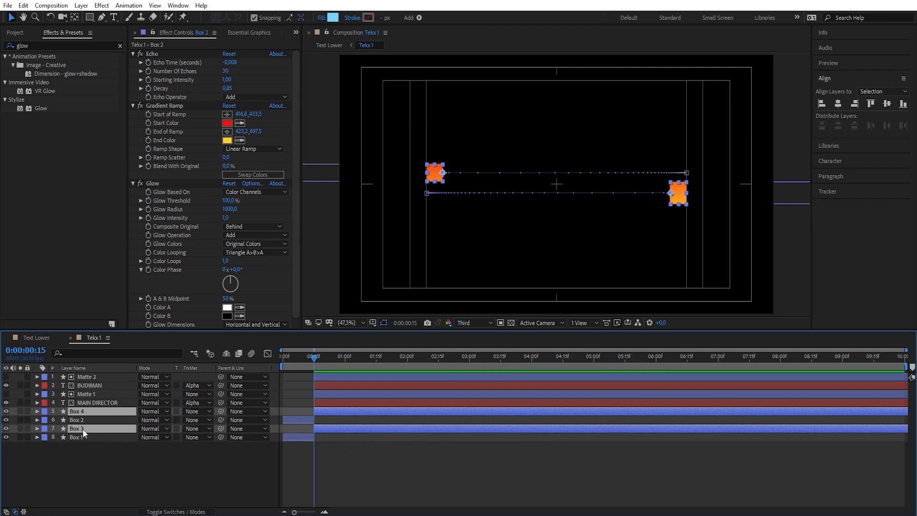
drag(79, 431, 81, 417)
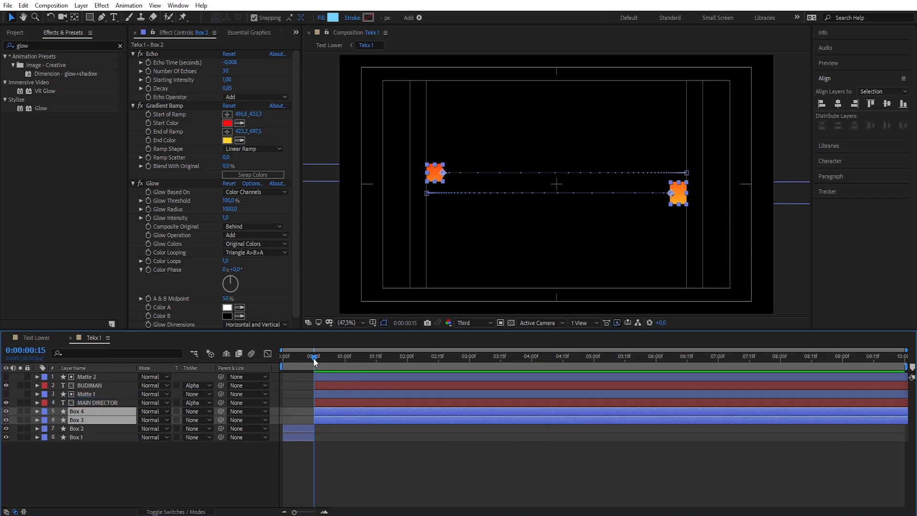
Add Scale keyframes to Box 1 and Box 2 at 0:00:00:14
drag(312, 357, 311, 357)
click(297, 431)
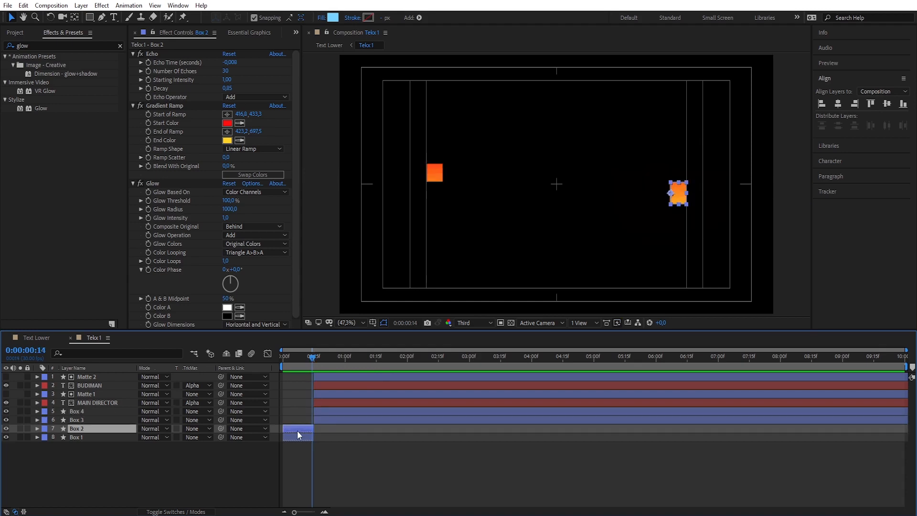
shift+click(296, 437)
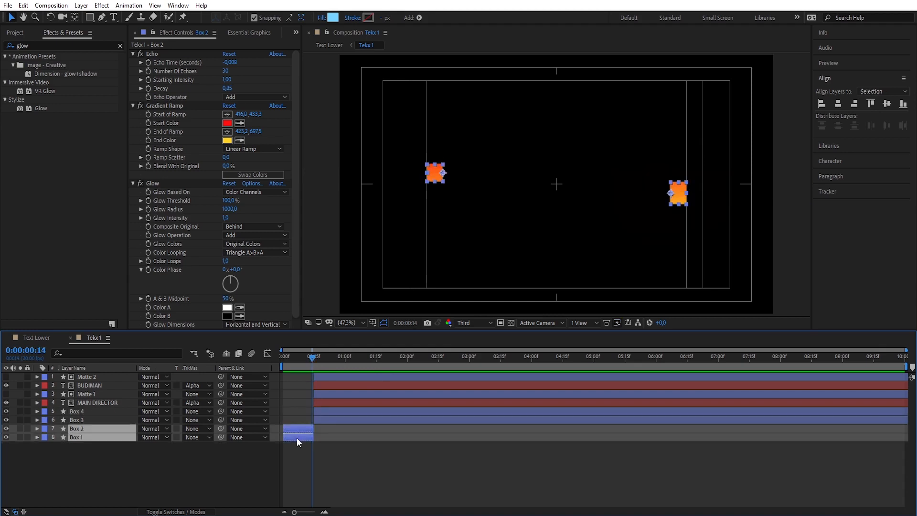
key(s)
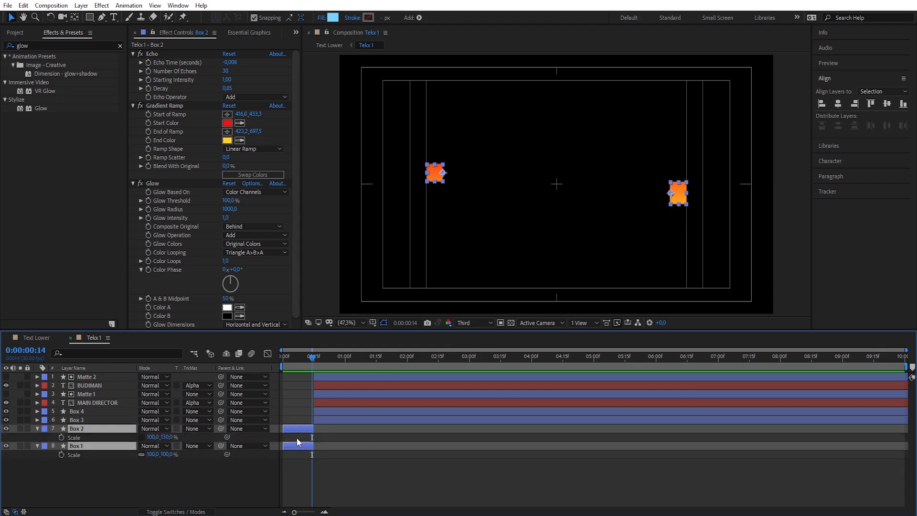
click(61, 437)
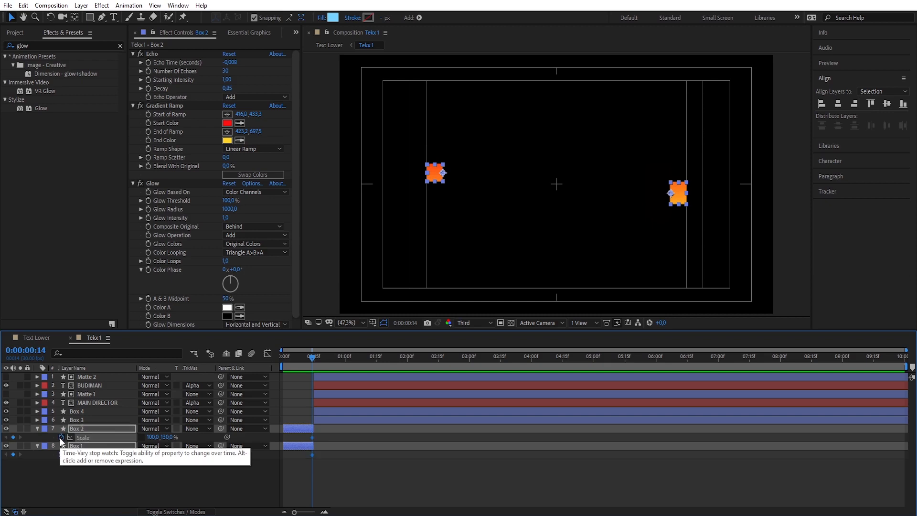
Set the vertical Scale of Box 1 and Box 2 to 0% at 0:00:00:00
drag(312, 357, 282, 359)
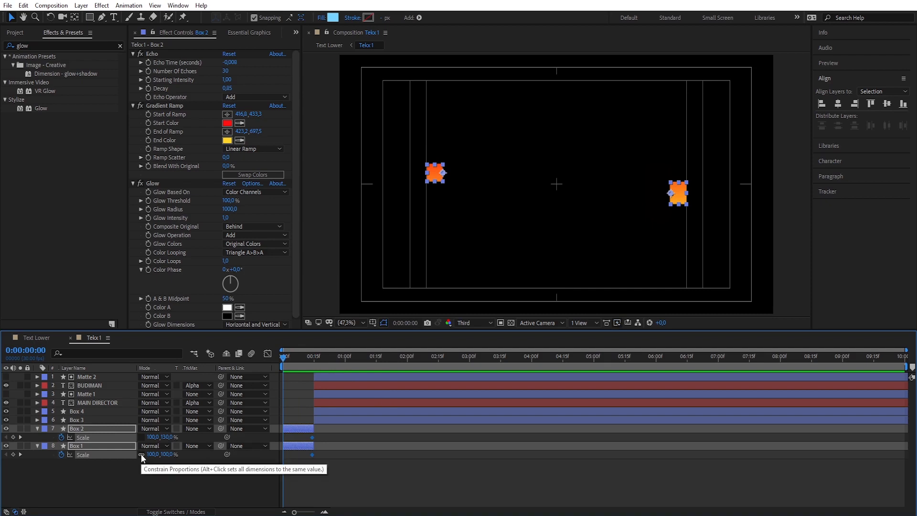
click(167, 438)
text(0)
key(Return)
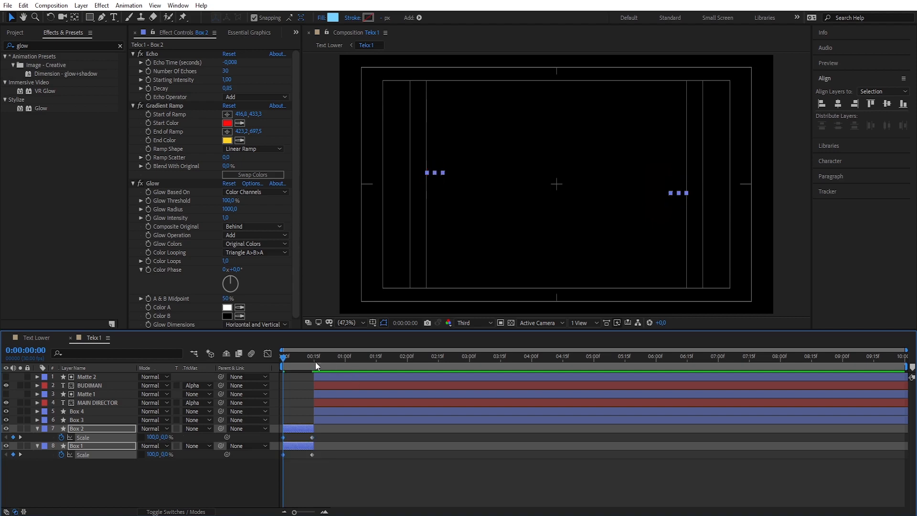
Apply Easy Ease to all Scale keyframes of Box 1 and Box 2
mouse_move(284, 357)
mouse_down()
mouse_move(336, 367)
mouse_move(274, 367)
mouse_up()
mouse_move(328, 463)
mouse_down()
mouse_move(274, 436)
mouse_move(276, 429)
mouse_up()
key(F9)
Play the Tekx 1 composition from the first frame to check how the boxes grow in and slide
click(302, 472)
key(space)
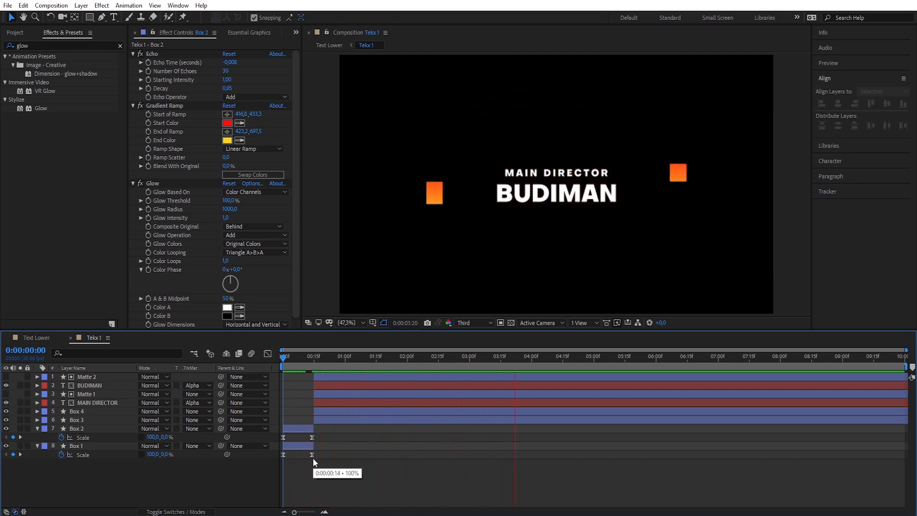
key(space)
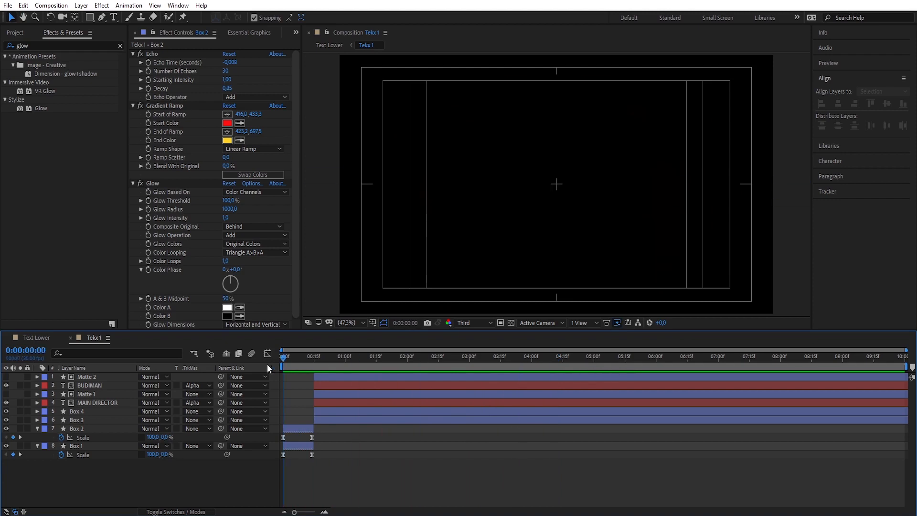
key(space)
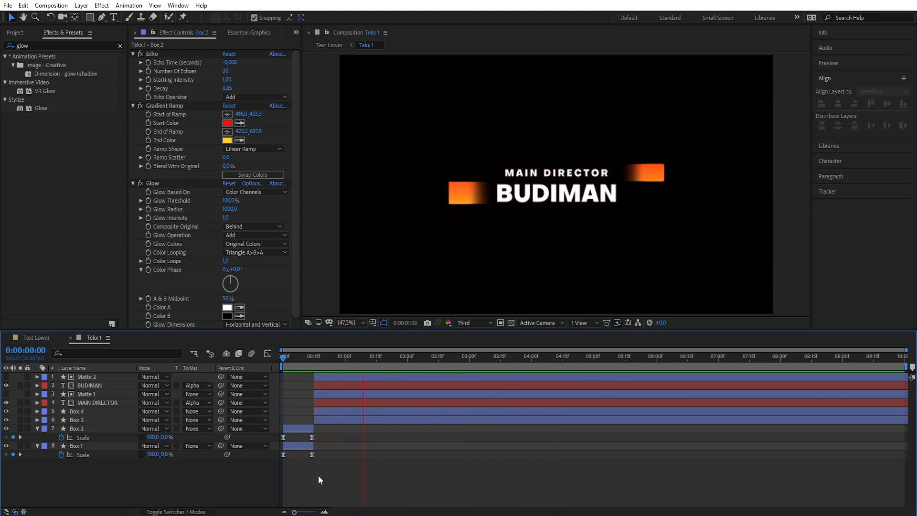
key(space)
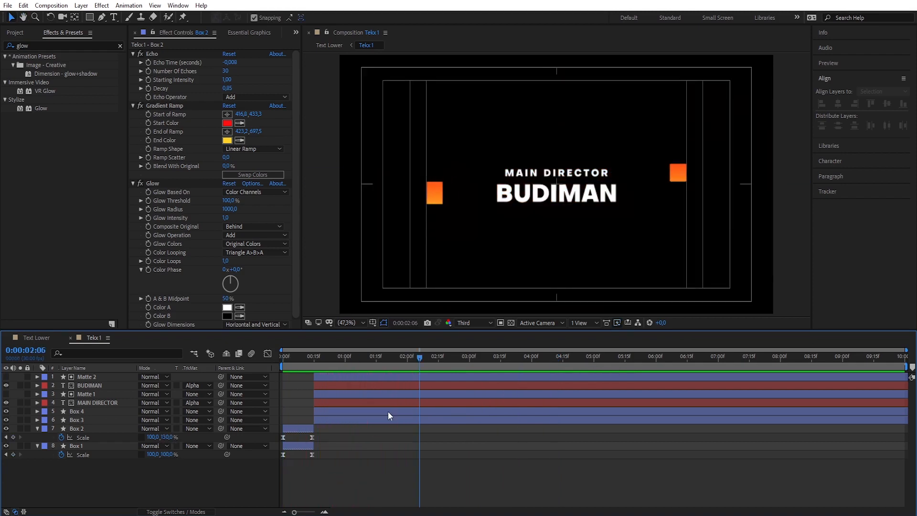
Collapse the Box 1 and Box 2 properties and add Scale keyframes to Box 3 and Box 4 at 0:00:01:15
drag(419, 358, 376, 361)
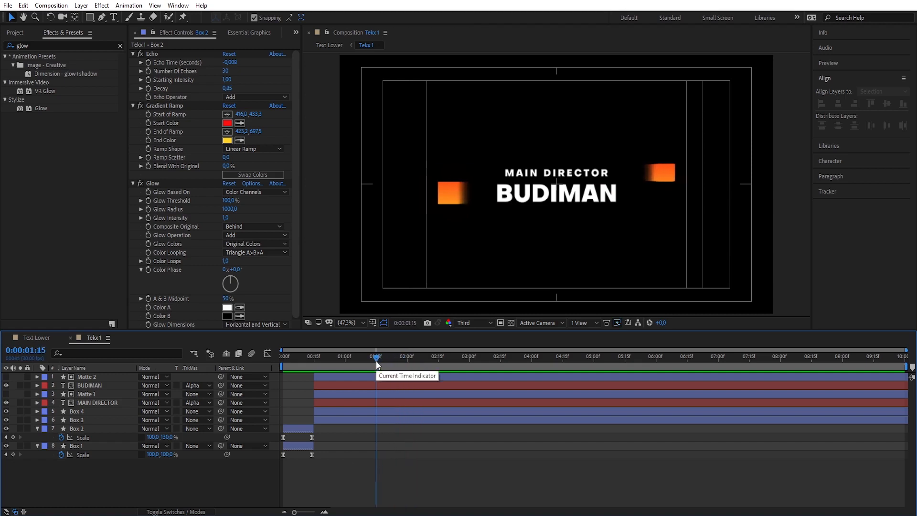
drag(83, 463, 68, 428)
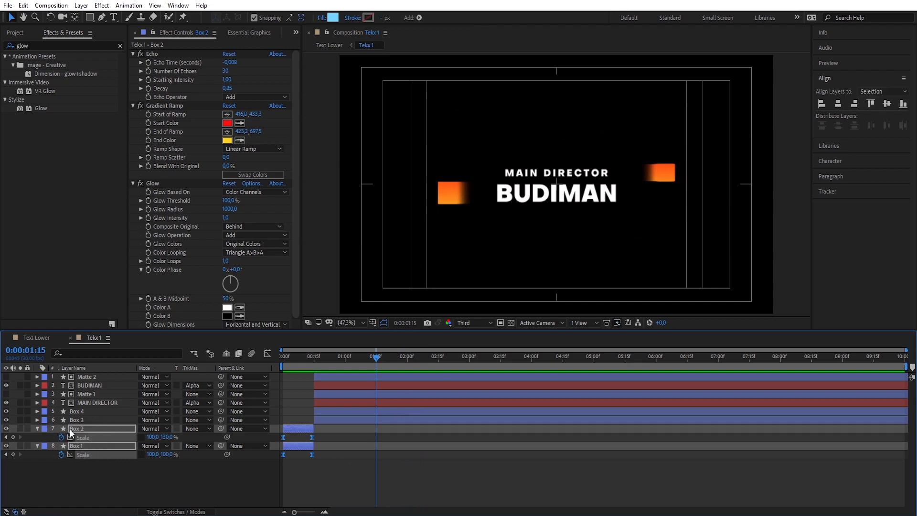
key(u)
click(77, 411)
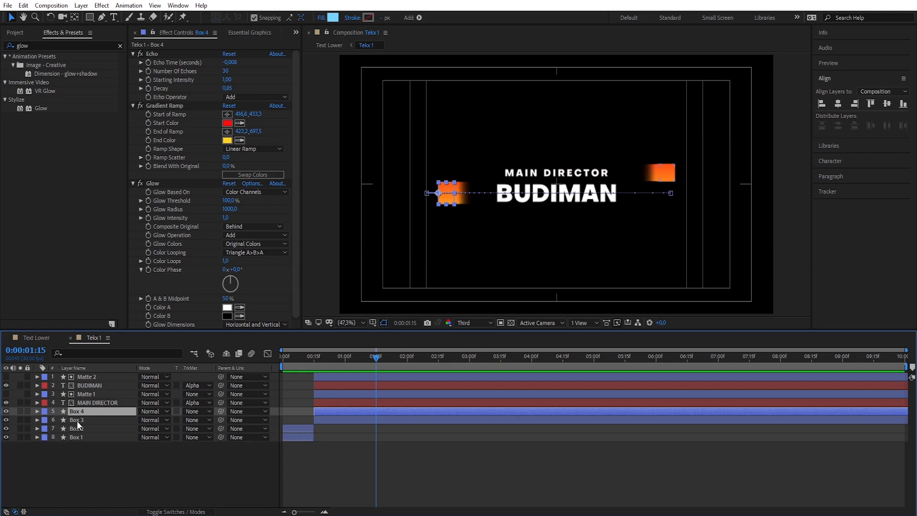
shift+click(76, 420)
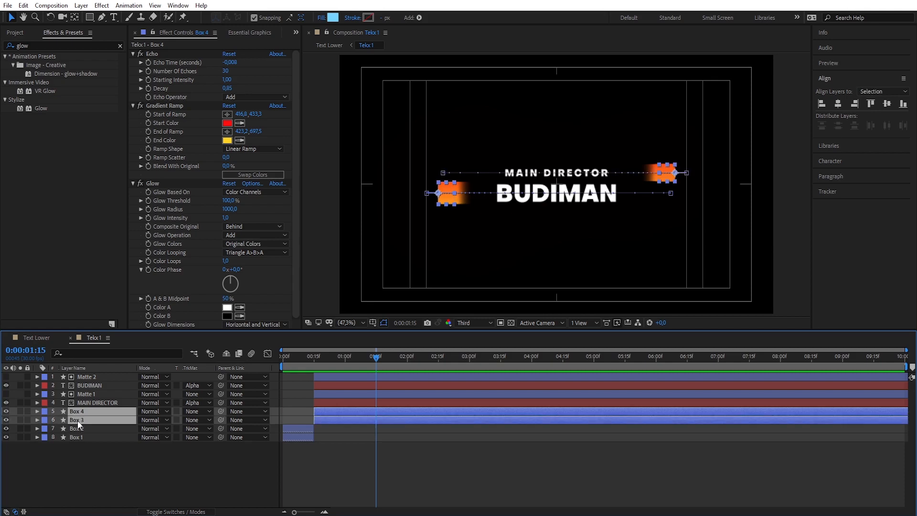
key(s)
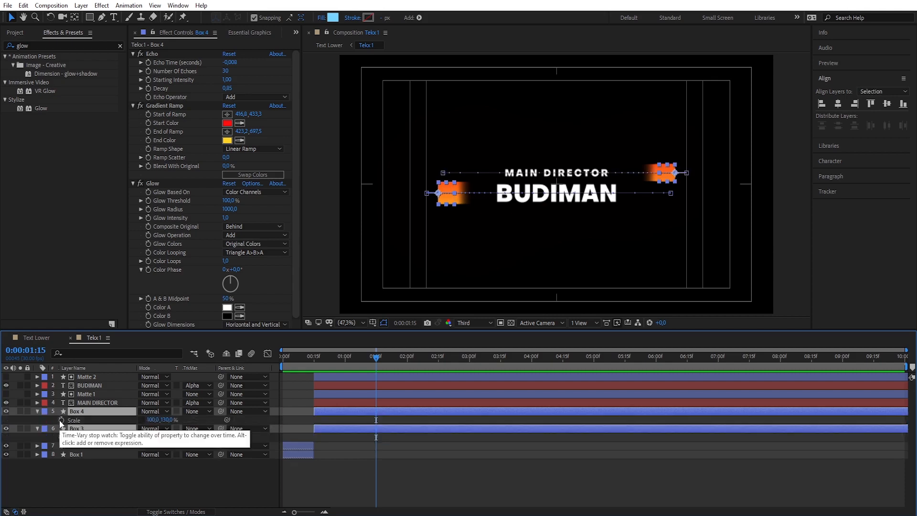
click(61, 420)
Set the horizontal Scale of Box 3 and Box 4 to 0% at 0:00:02:00 and return to the first frame
drag(375, 357, 407, 367)
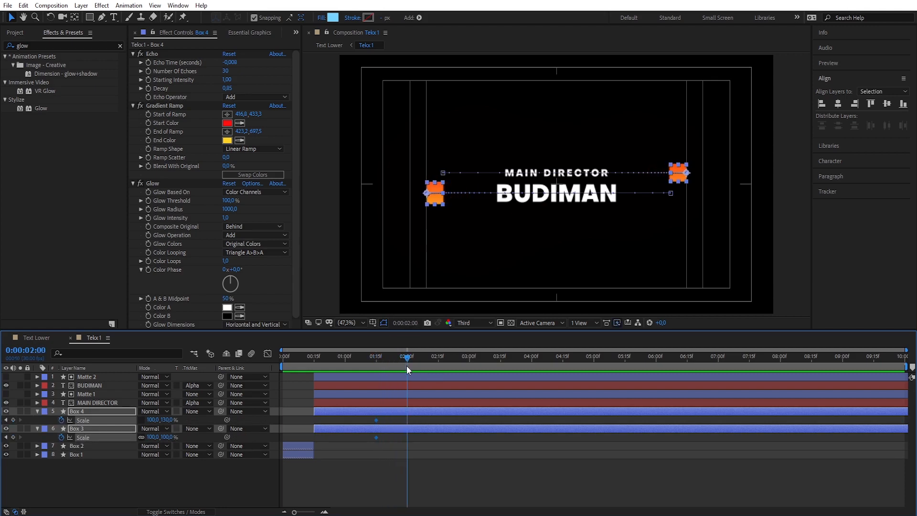
click(153, 420)
drag(151, 420, 142, 426)
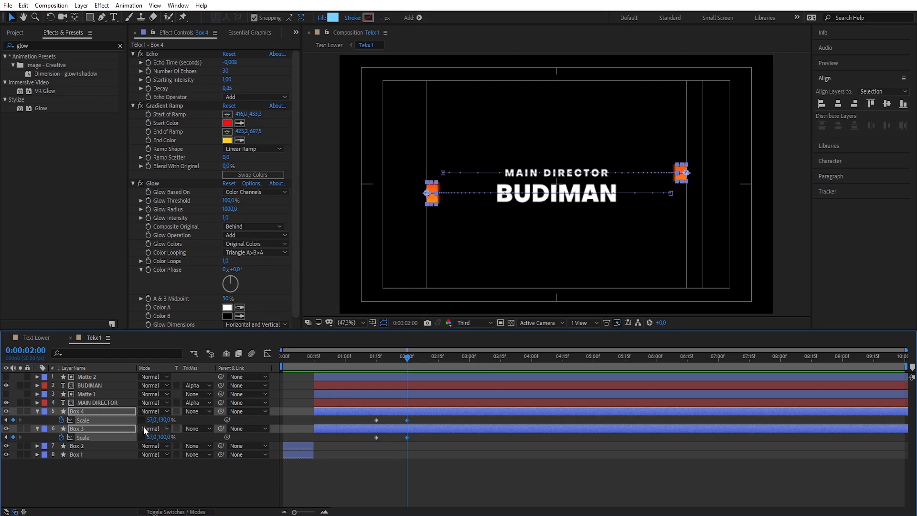
click(152, 420)
text(0)
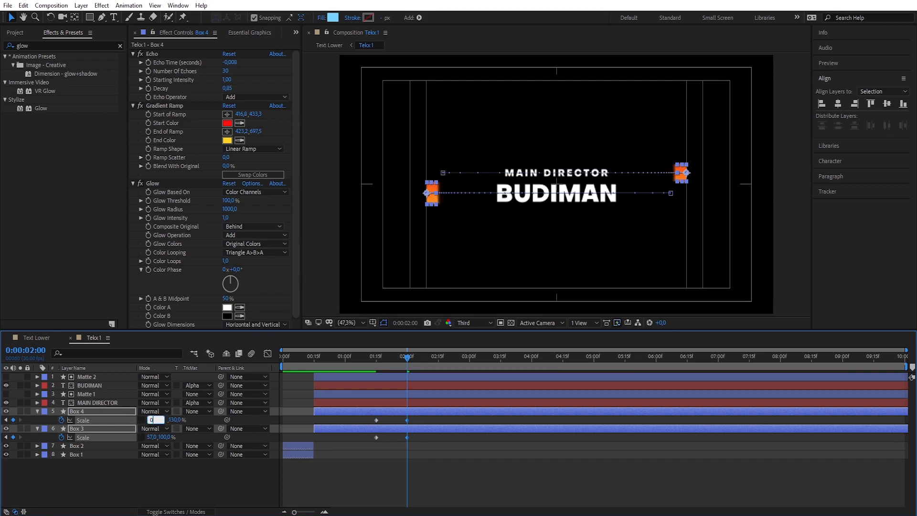
key(Return)
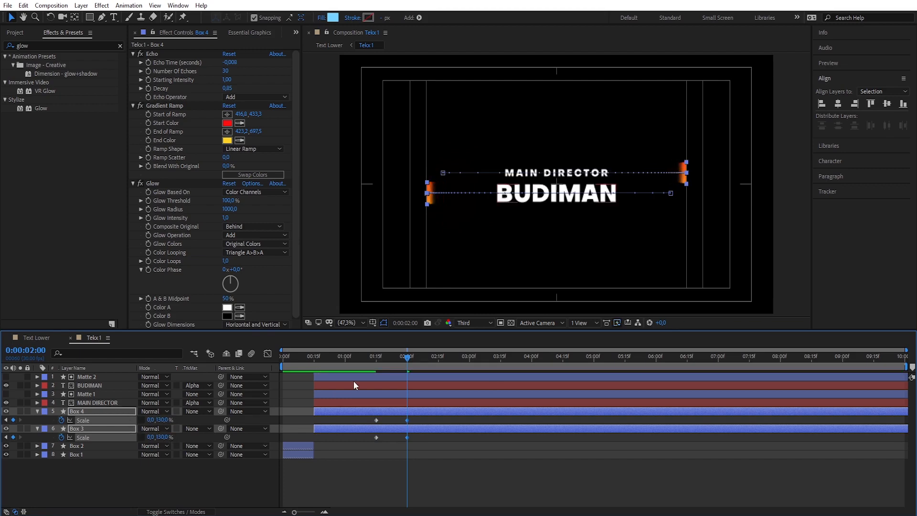
drag(406, 356, 264, 368)
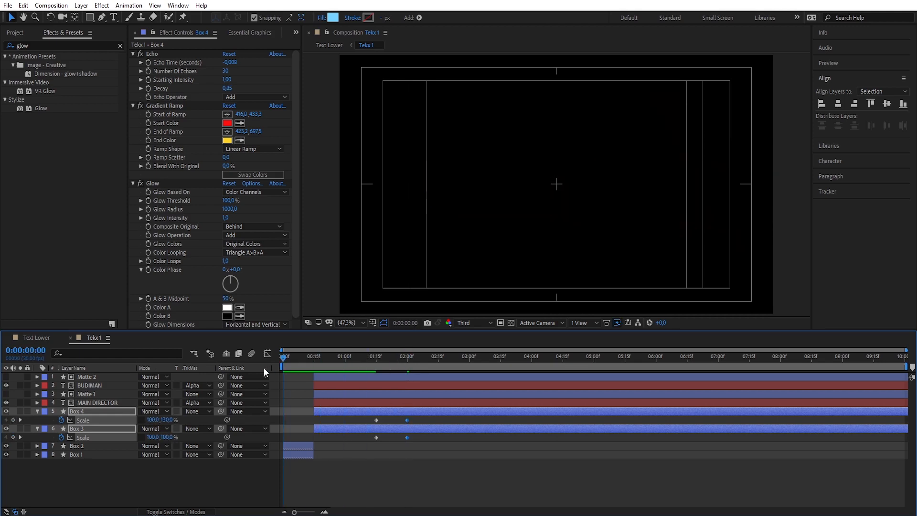
Preview the Tekx 1 composition from the first frame to check how Box 3 and Box 4 shrink away
click(292, 478)
key(space)
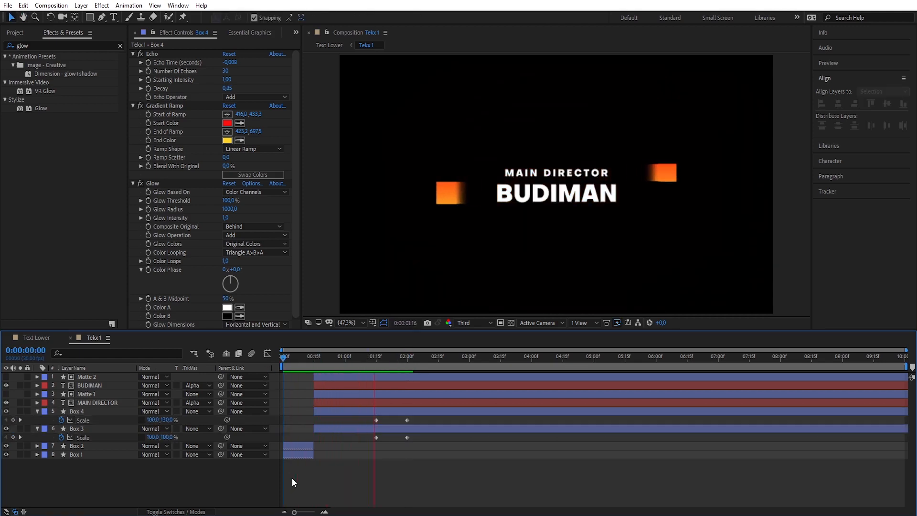
key(space)
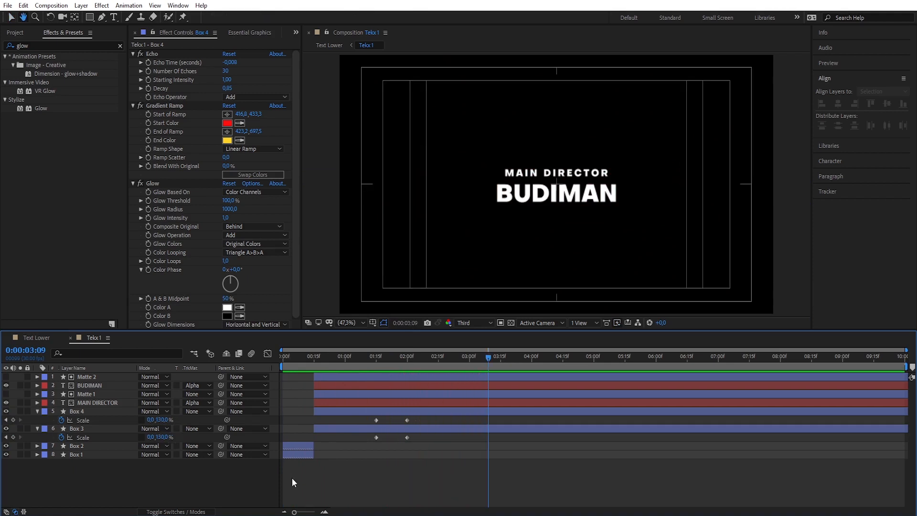
drag(489, 357, 279, 383)
key(space)
key(space)
Apply Easy Ease to all Scale keyframes of Box 3 and Box 4
drag(411, 439, 370, 414)
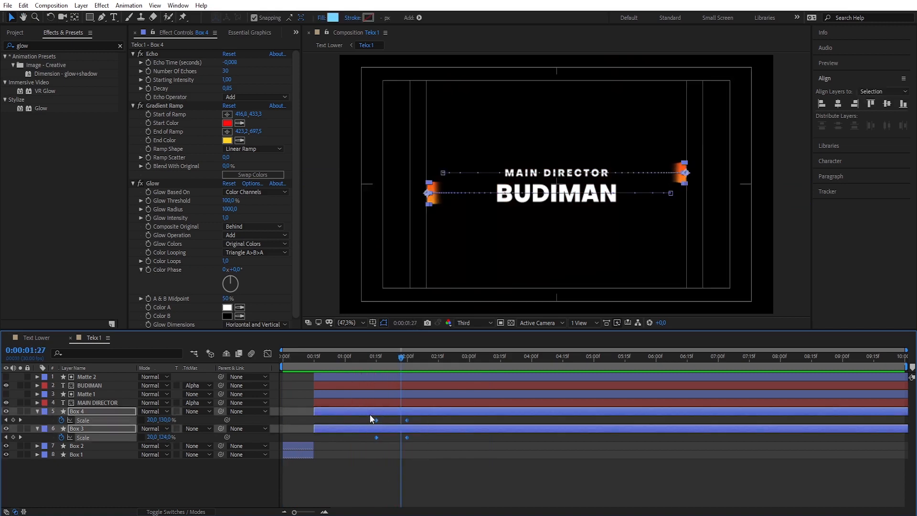
key(F9)
click(368, 463)
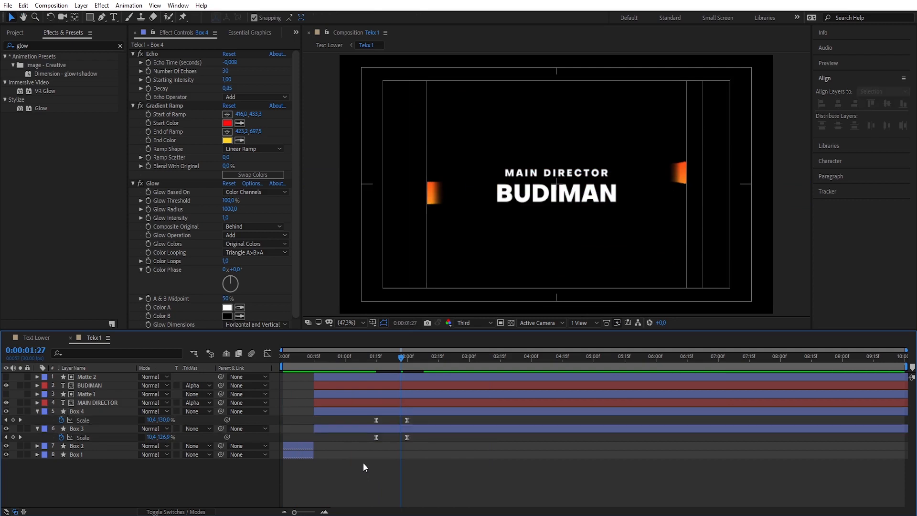
Open the Text Lower composition and play it from the first frame to check the intro and reversed outro
click(30, 338)
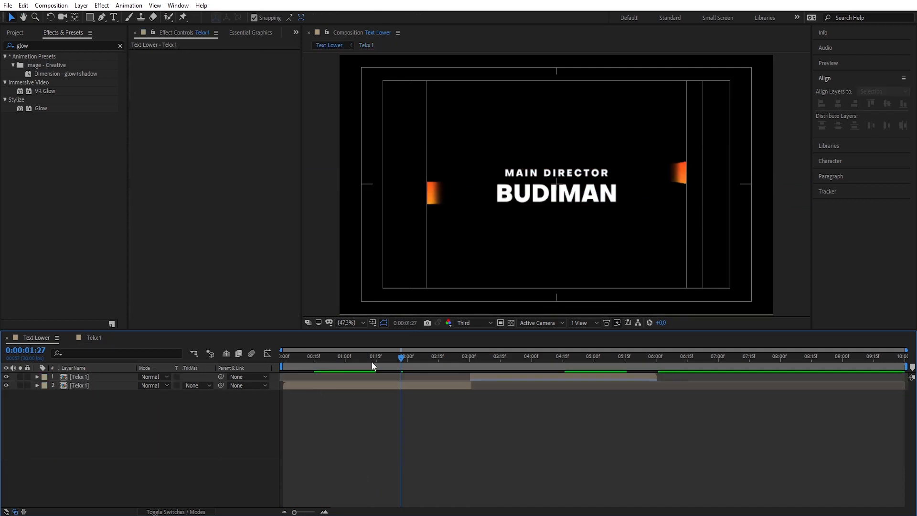
drag(402, 356, 287, 354)
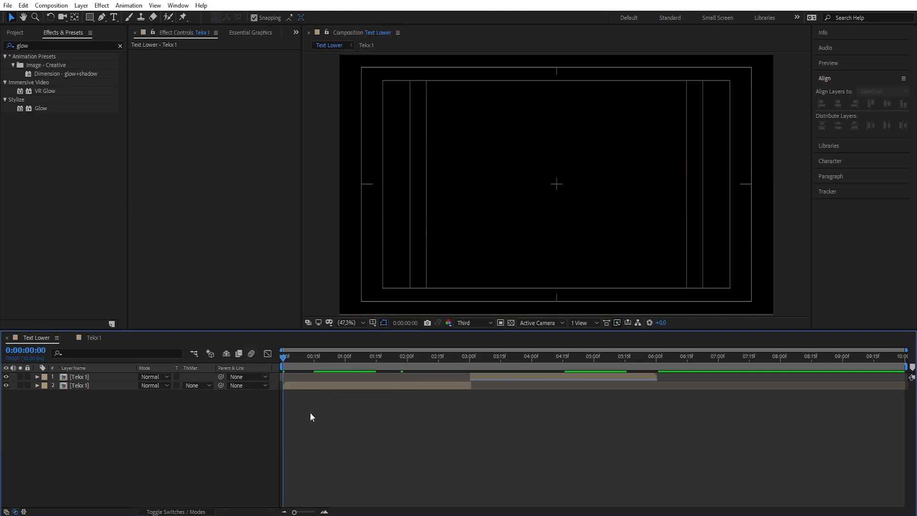
key(space)
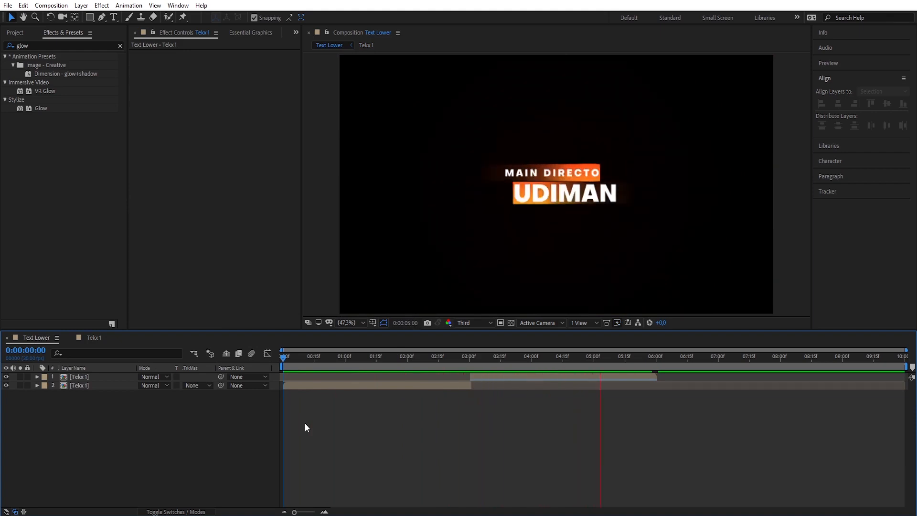
key(space)
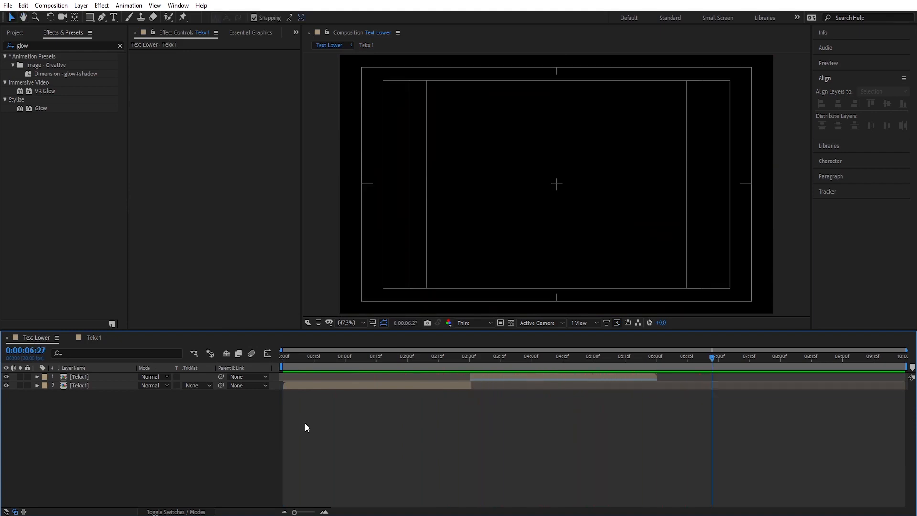
Pre-compose both Tekx 1 layers into a new composition named Text Utama
drag(677, 355, 446, 363)
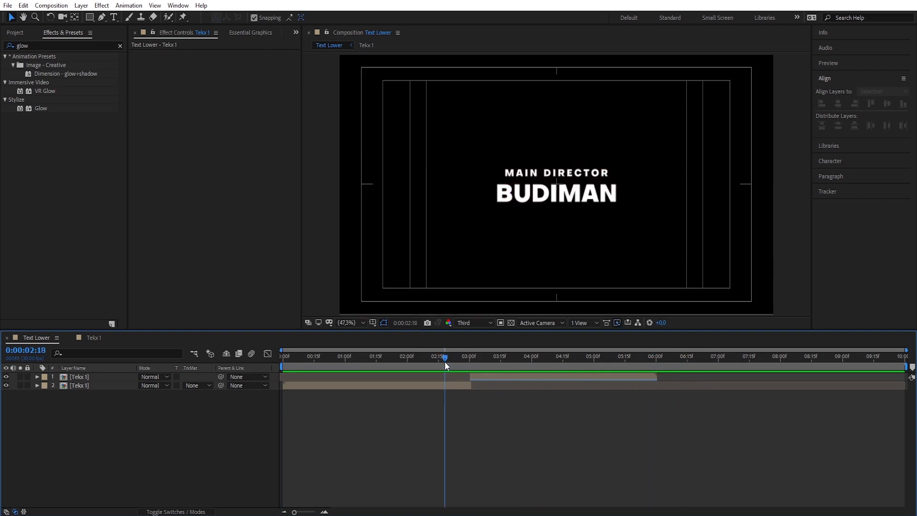
drag(95, 426, 80, 380)
right_click(85, 385)
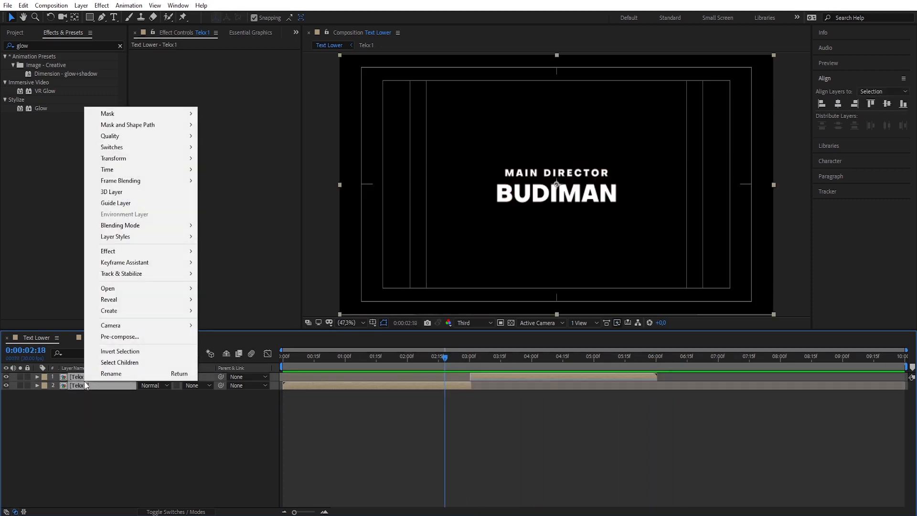
click(125, 336)
text(Text Uta)
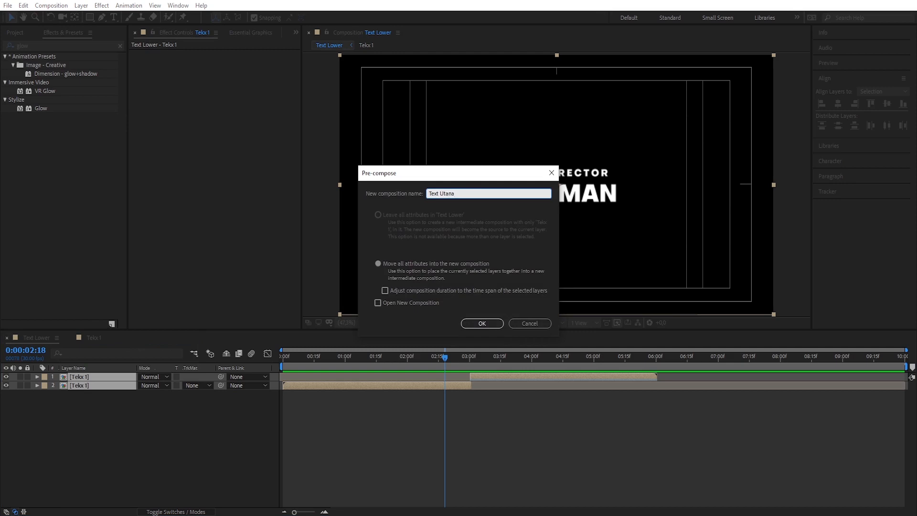
text(ma)
click(487, 325)
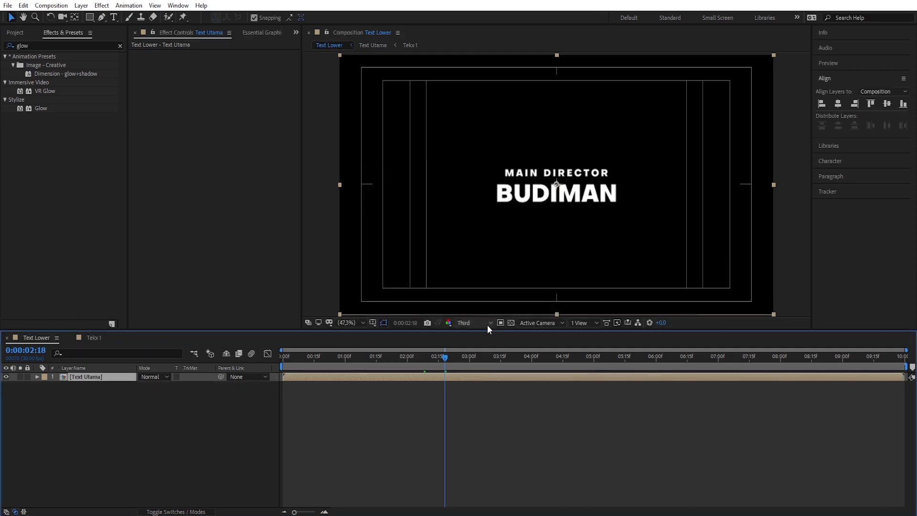
Duplicate the Text Utama layer and rename the upper copy Refelect
click(106, 395)
click(99, 379)
key(ctrl+d)
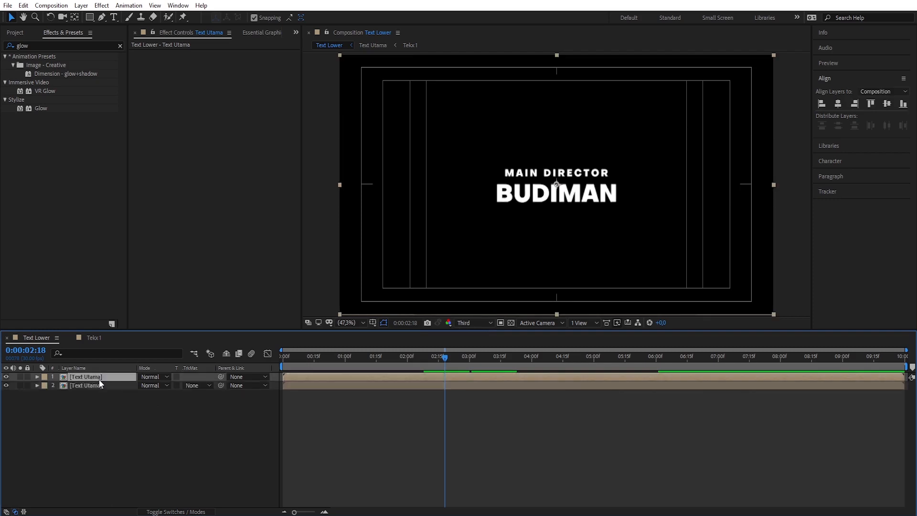
key(Return)
text(Refelect)
key(Return)
Unlink the Scale proportions of the Refelect layer and set its vertical Scale to -25%
key(s)
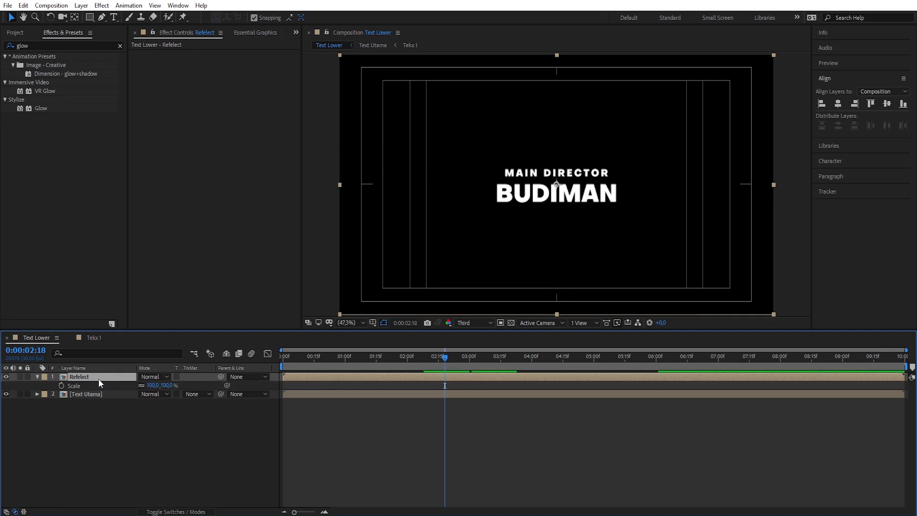
click(141, 386)
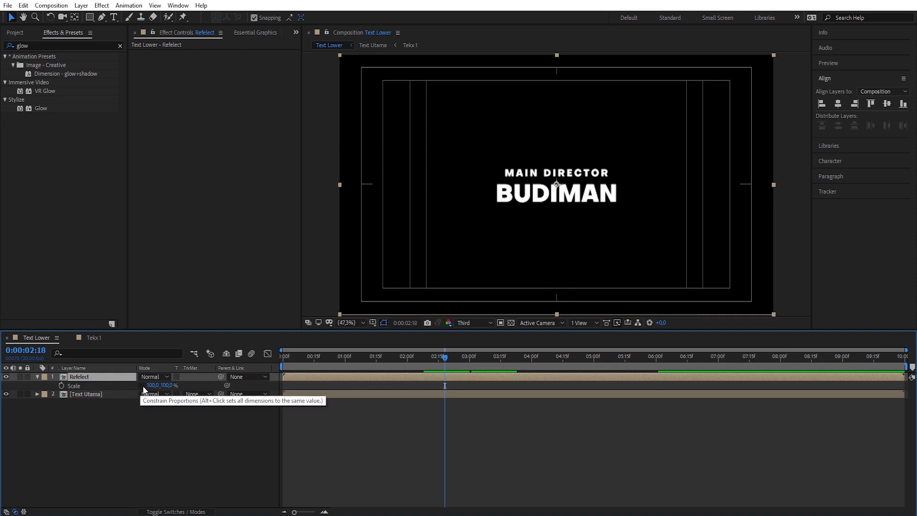
drag(168, 390, 118, 386)
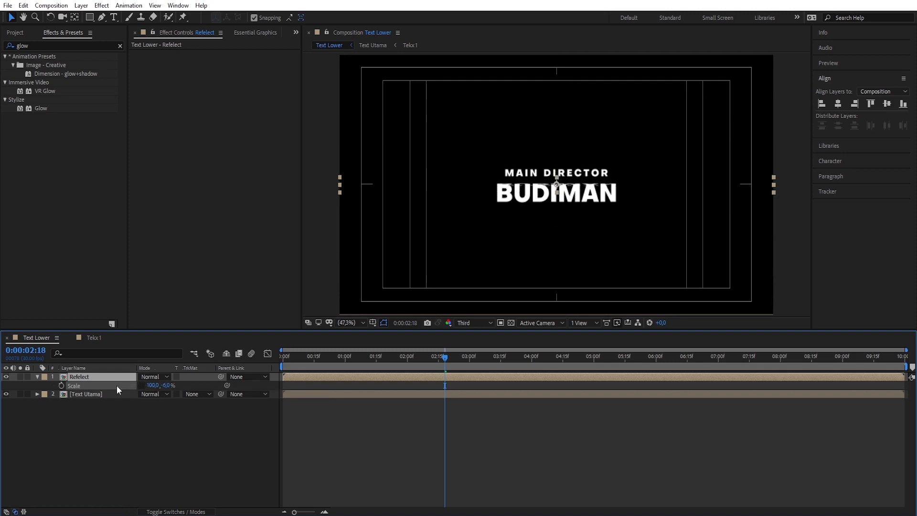
click(166, 386)
text(-)
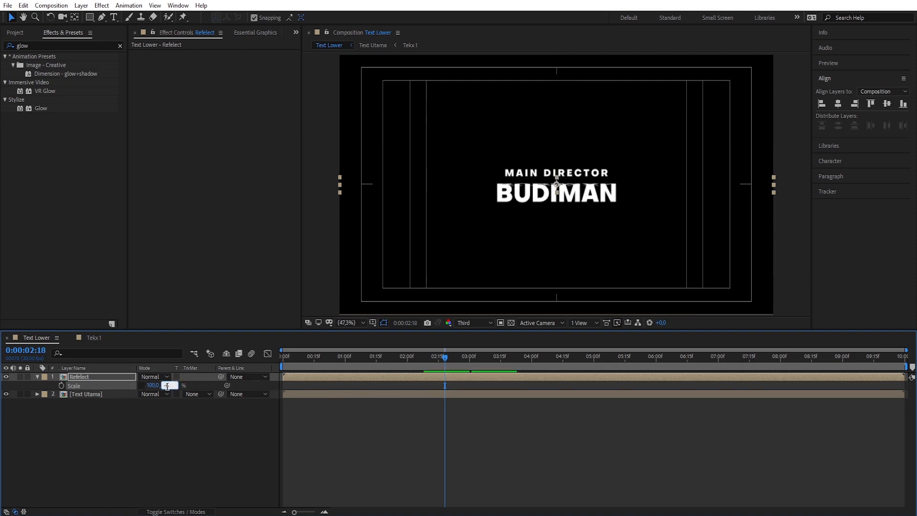
text(-25)
key(Return)
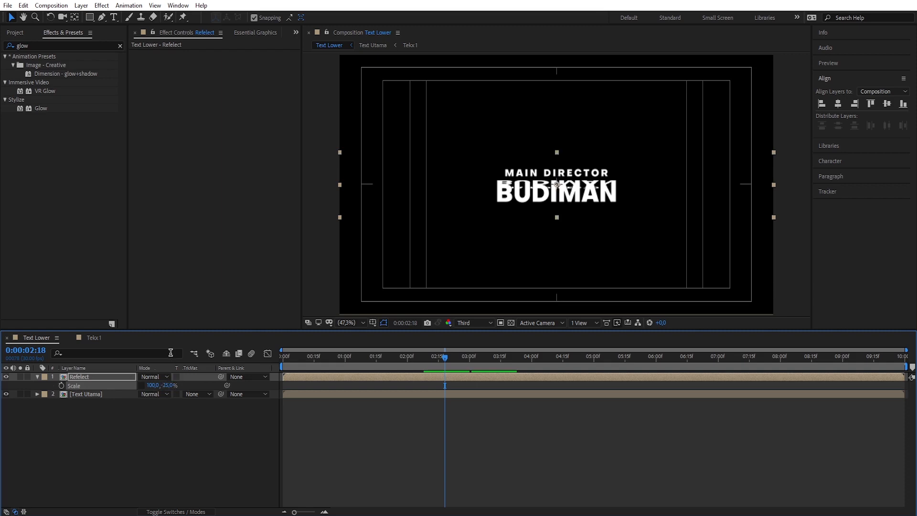
Nudge the flipped Refelect layer down so it sits just beneath the main text as a reflection
key(shift+Down)
key(shift+Down)
key(shift+Down)
key(shift+Down)
key(shift+Down)
key(shift+Down)
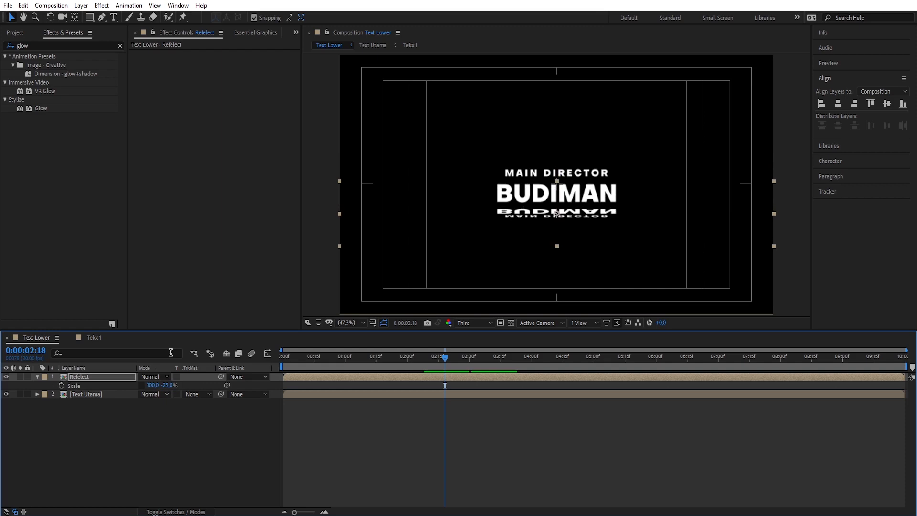
key(shift+Down)
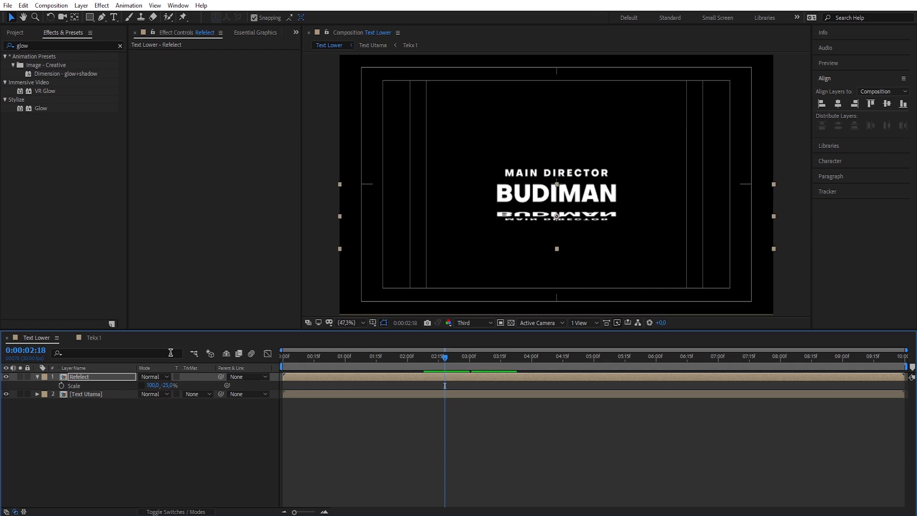
key(Down)
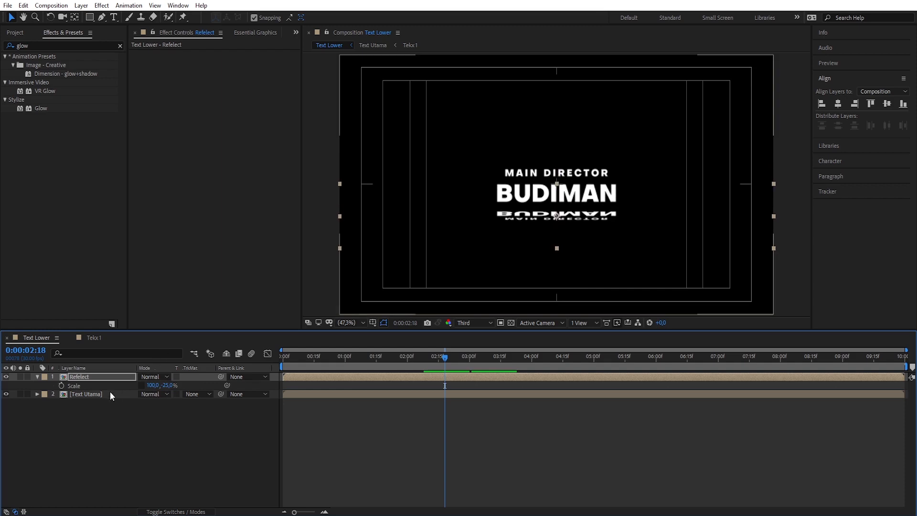
Apply Fast Blur (Legacy) to the Refelect layer with Blurriness 115 and Repeat Edge Pixels enabled
click(85, 377)
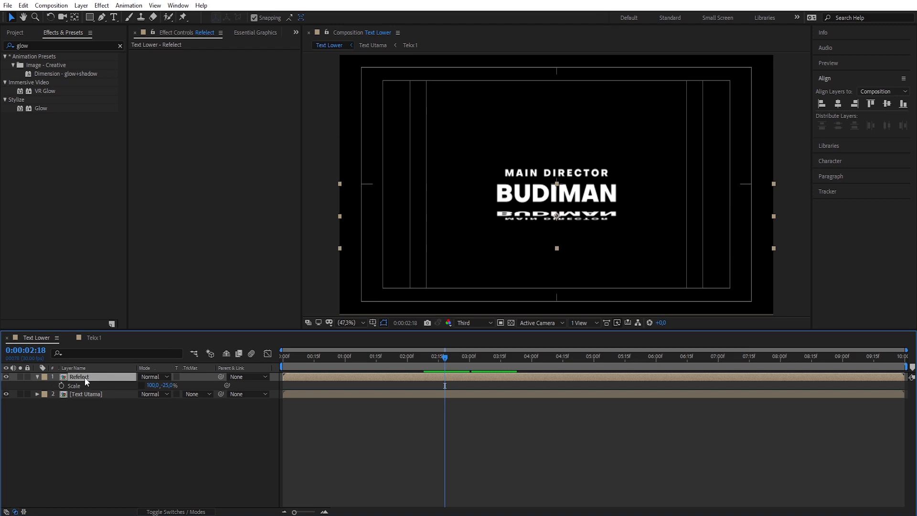
click(120, 46)
text(fast)
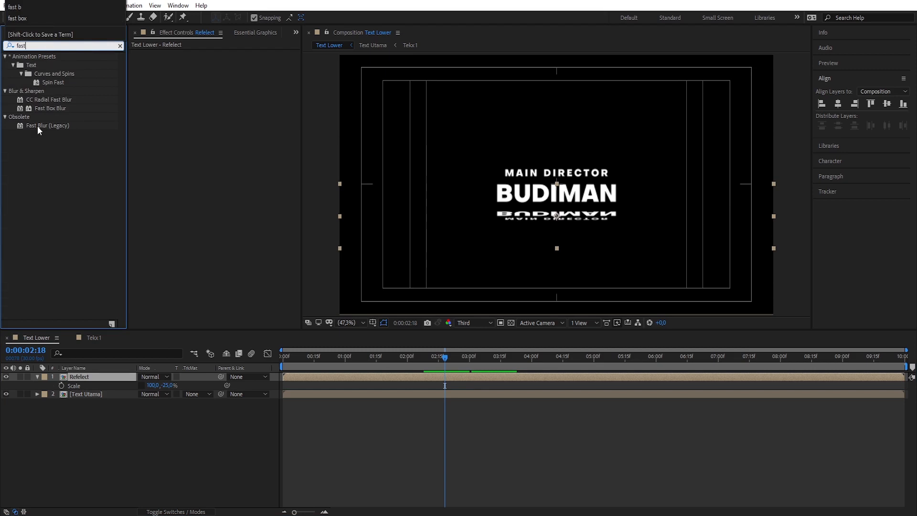
drag(37, 126, 242, 102)
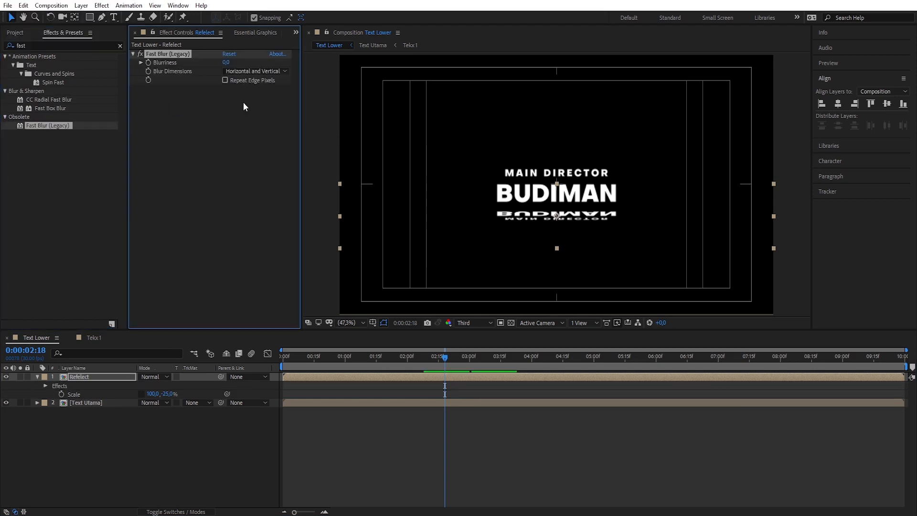
click(226, 63)
text(35)
key(Return)
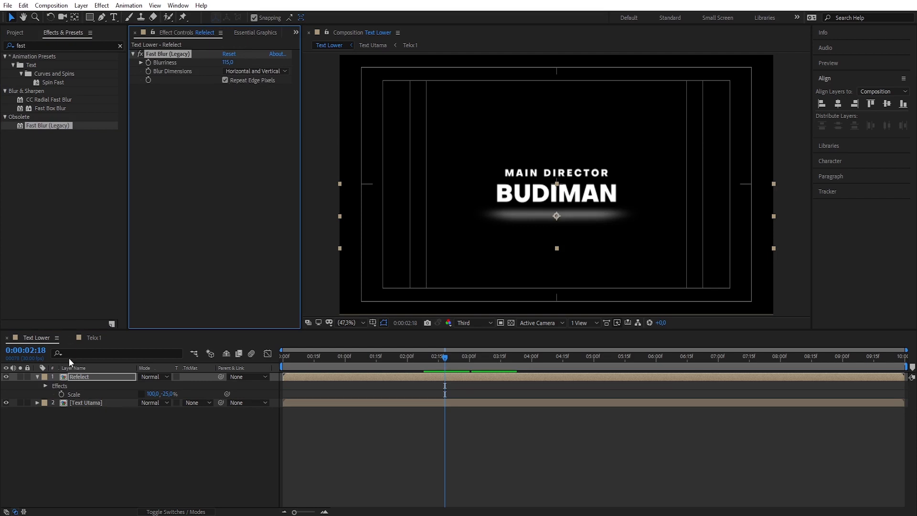
Set the Opacity of the Refelect layer to 30%
click(82, 379)
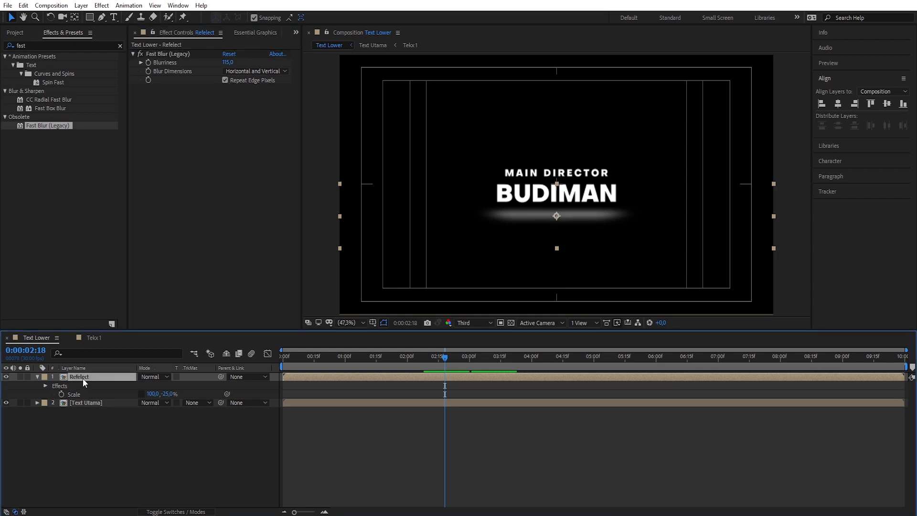
key(t)
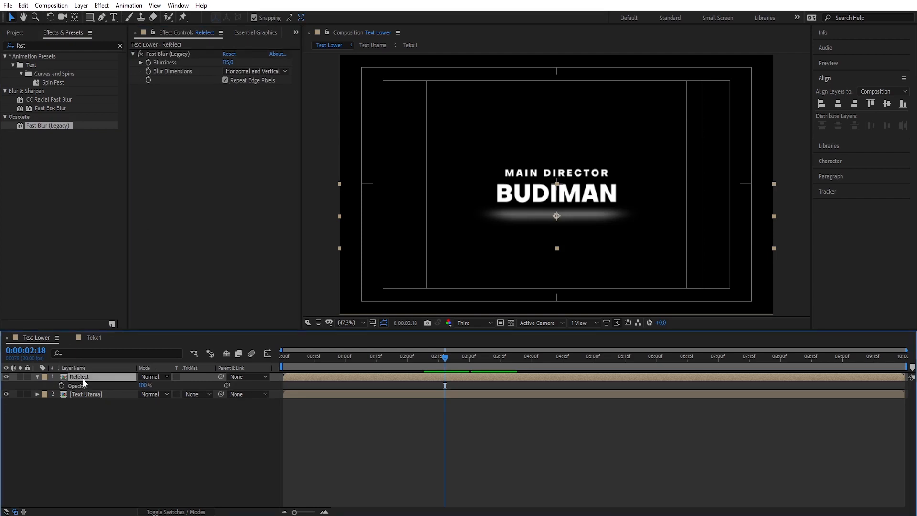
click(143, 385)
text(30)
key(Return)
Play the Text Lower composition from the first frame to check the animation with its reflection
drag(448, 359, 345, 369)
click(329, 420)
key(space)
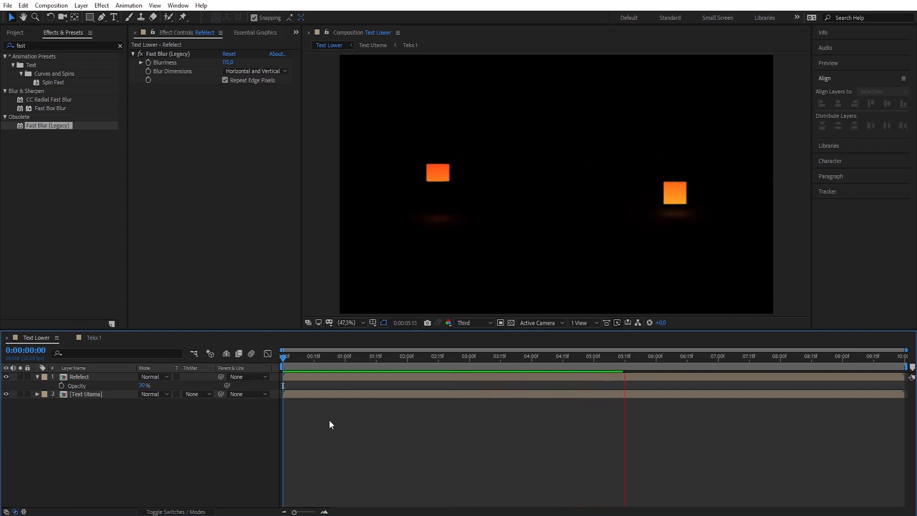
key(space)
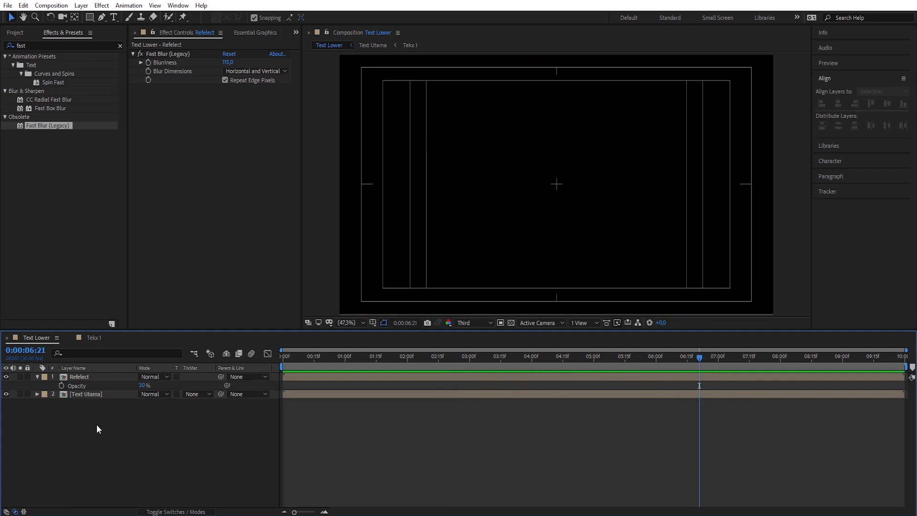
Pre-compose the Refelect and Text Utama layers into a new composition named Text Final
drag(96, 424, 73, 375)
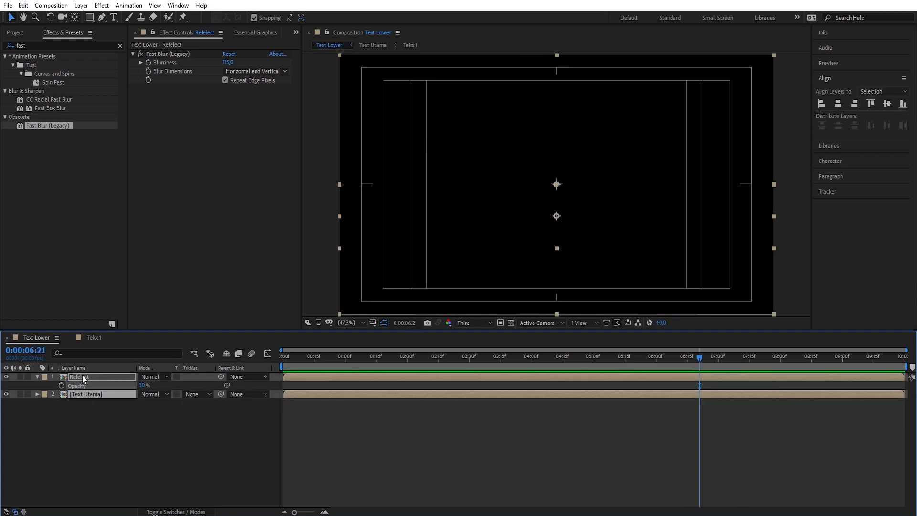
right_click(82, 379)
click(118, 331)
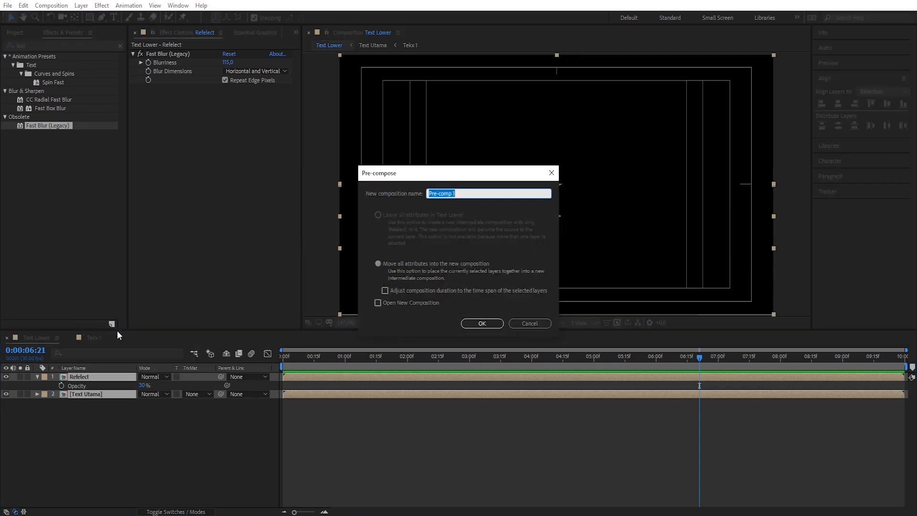
text(Text Final)
key(Return)
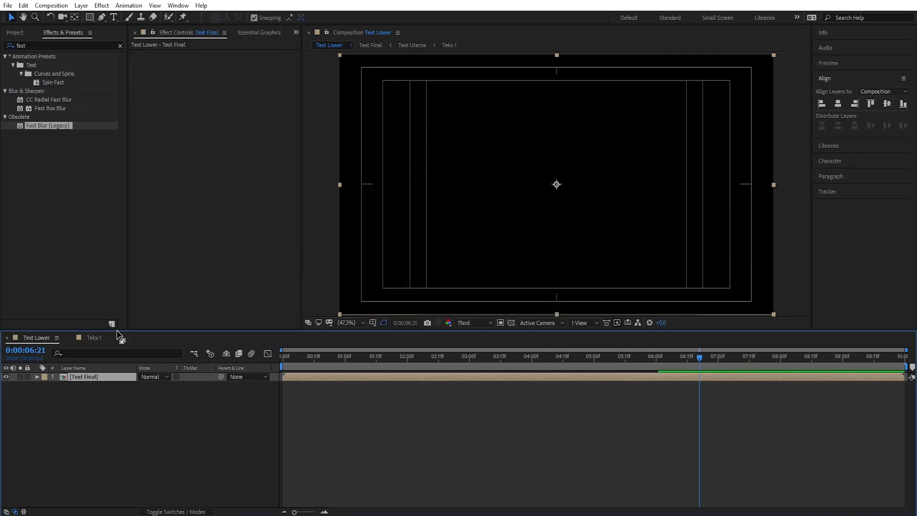
Scale the Text Final layer to 60% and place its text in the lower-left corner of the title-safe area
drag(117, 331, 105, 378)
key(s)
click(153, 385)
text(60)
key(Return)
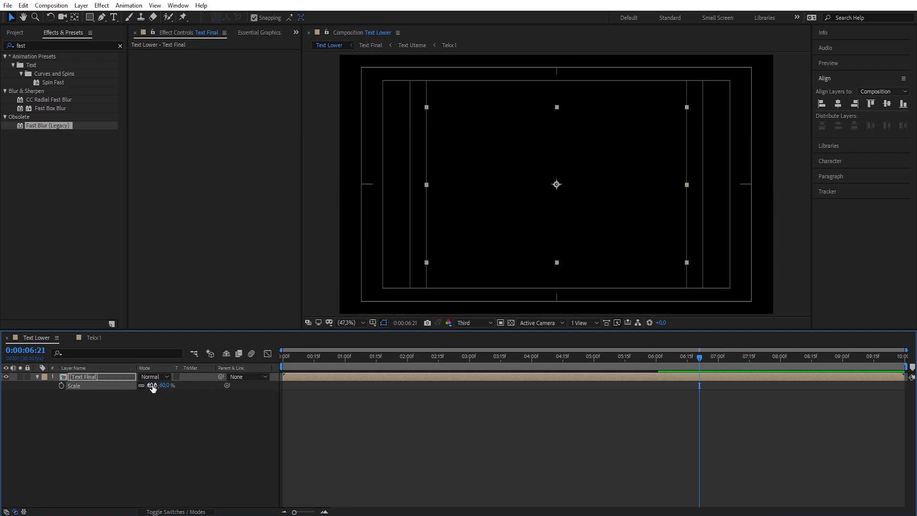
drag(701, 357, 412, 357)
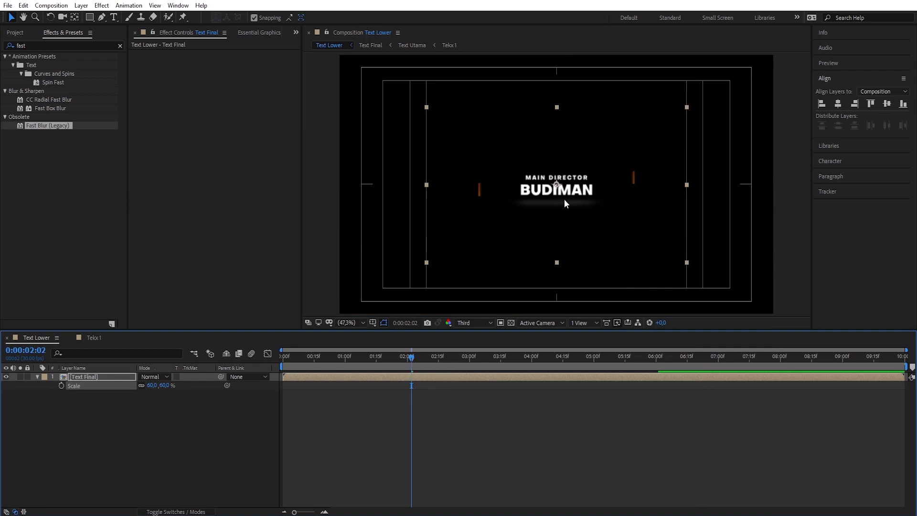
drag(566, 202, 438, 286)
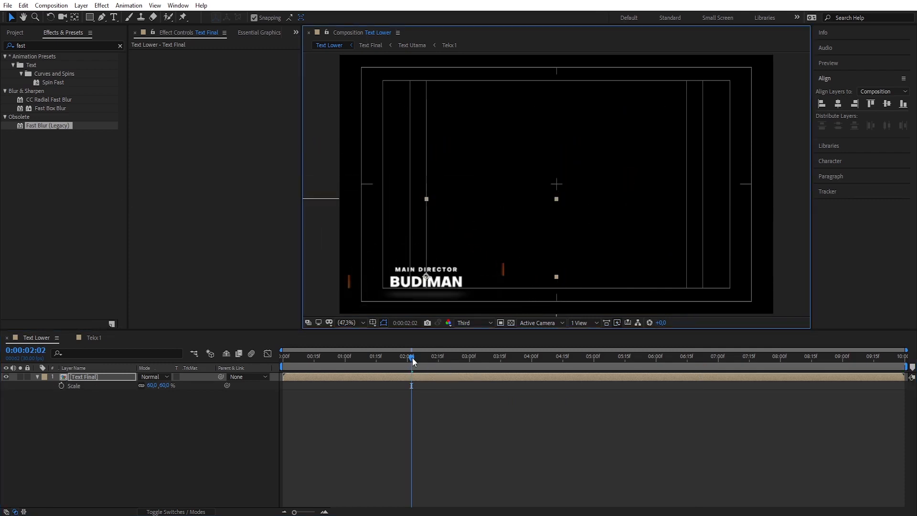
At 0:00:01:13, nudge the Text Final layer slightly right so its leftmost orange box sits inside the action-safe frame
drag(411, 357, 373, 357)
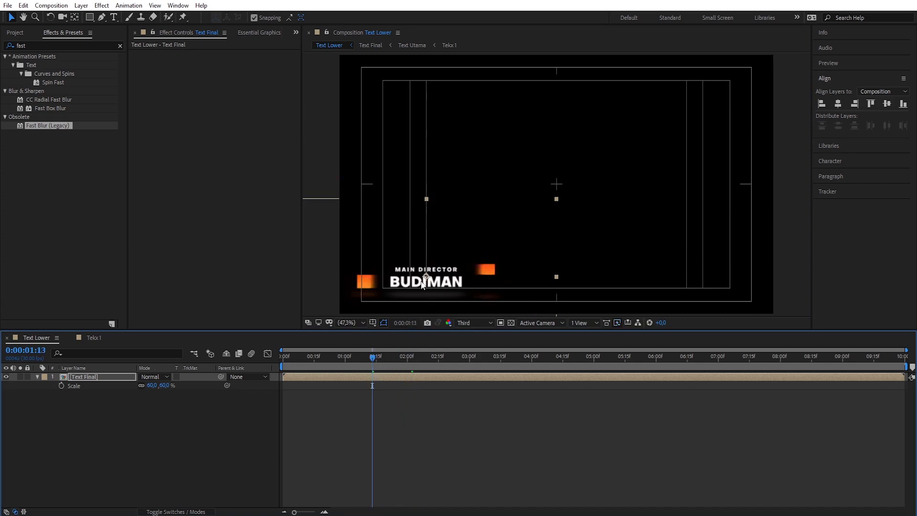
drag(441, 283, 449, 283)
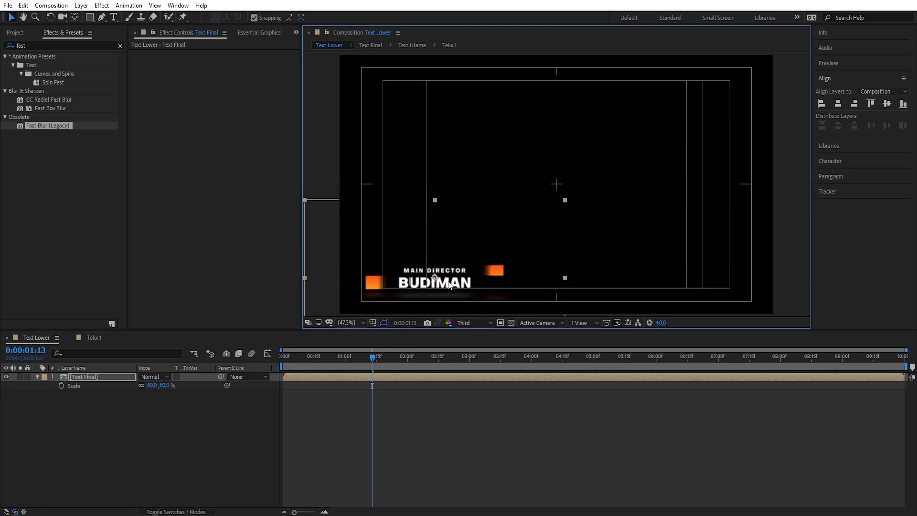
click(444, 414)
Play the Text Lower composition from the first frame to check the repositioned lower third through its outro
drag(373, 359, 257, 364)
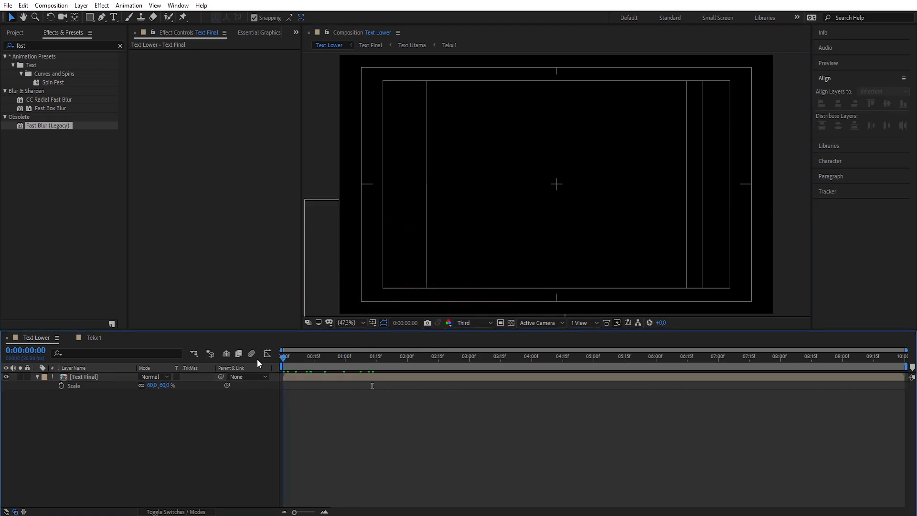
key(space)
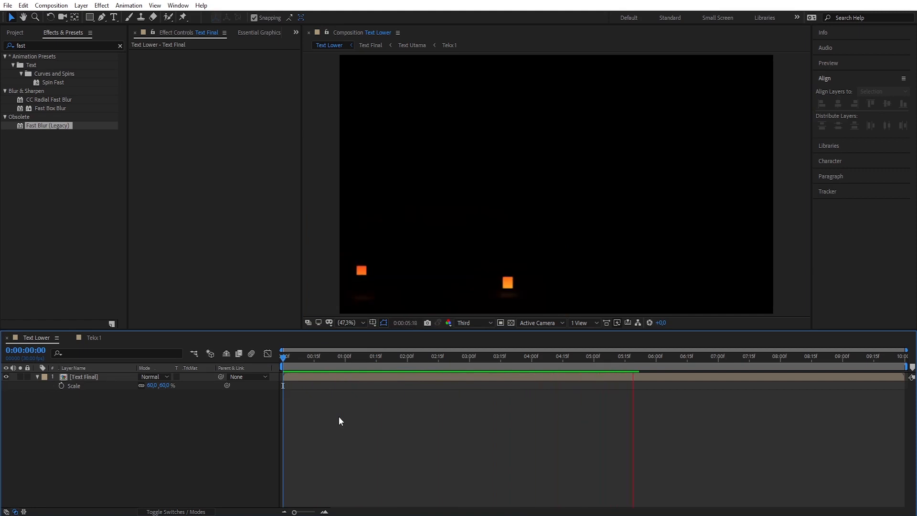
key(space)
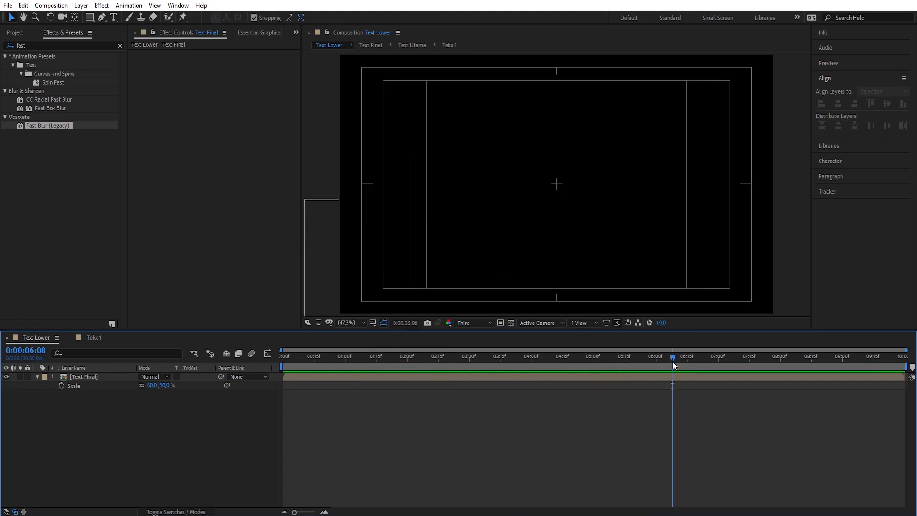
End the work area at 0:00:06:15, trim the Text Lower composition to it, and preview the shortened animation
drag(675, 358, 689, 363)
key(n)
right_click(667, 367)
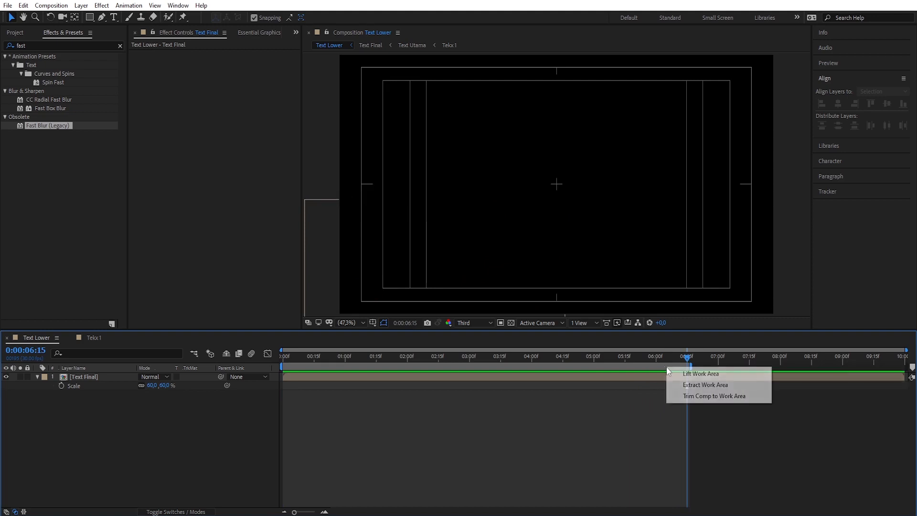
click(691, 397)
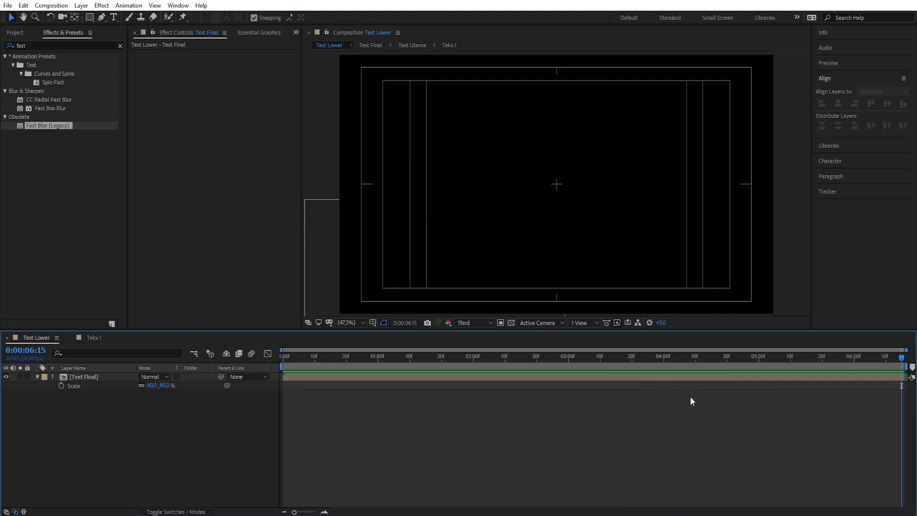
key(space)
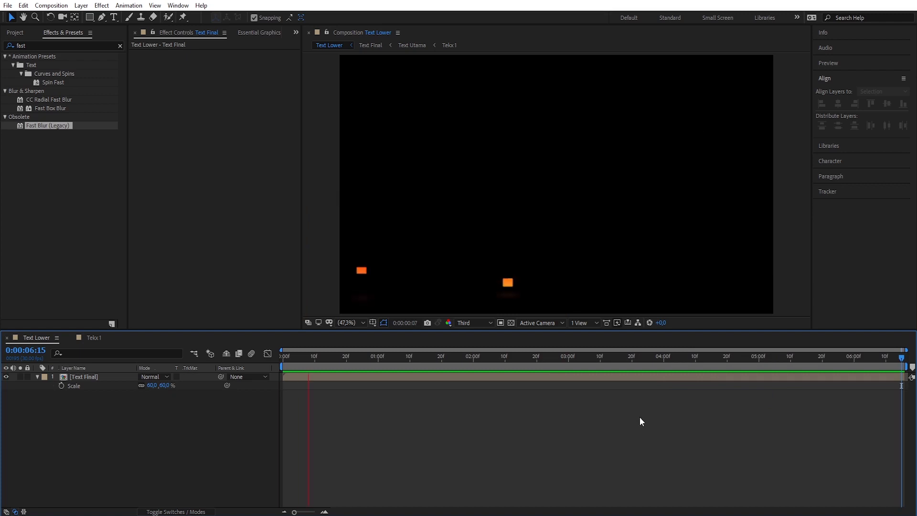